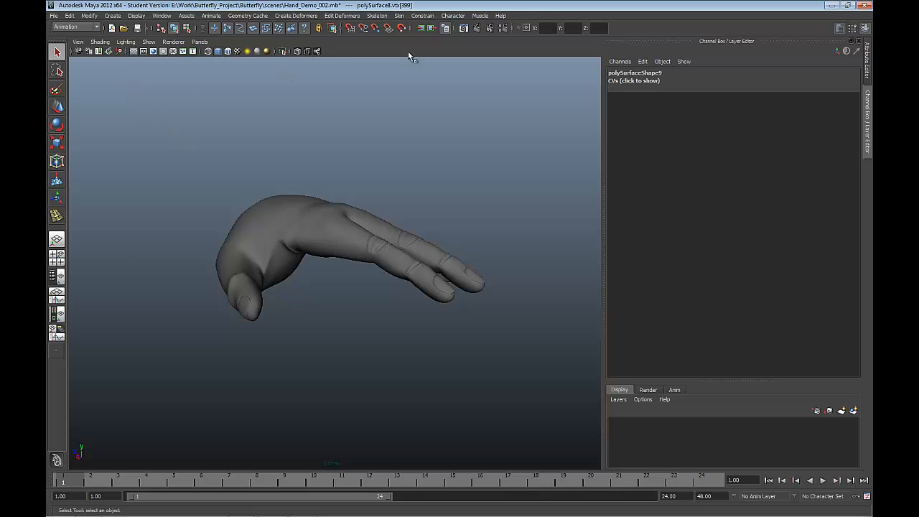
Step: Review the Joint Tool's joint and bone radius settings, close them and return to the Select Tool
left_click(385, 16)
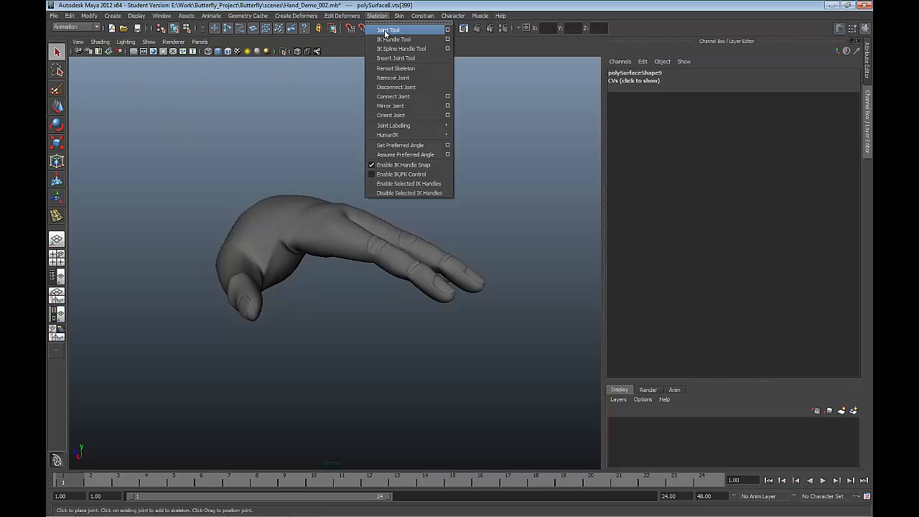
left_click(448, 30)
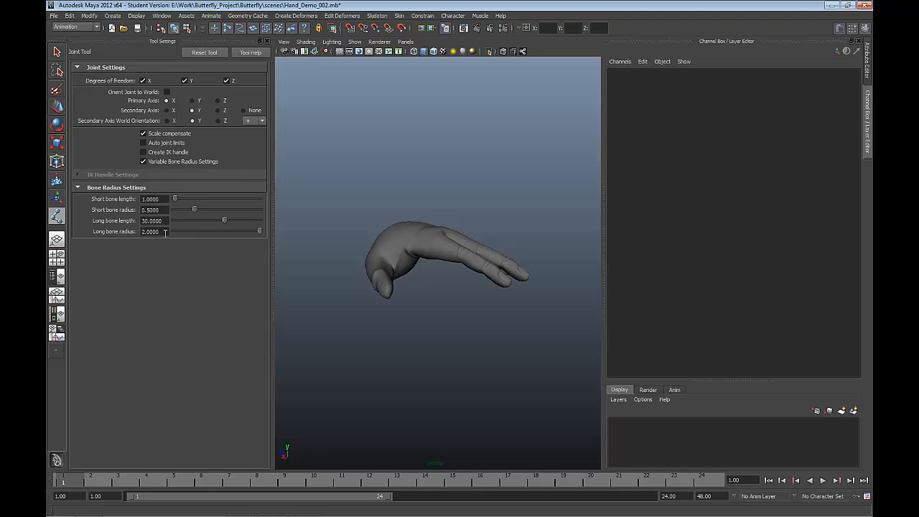
left_click(266, 41)
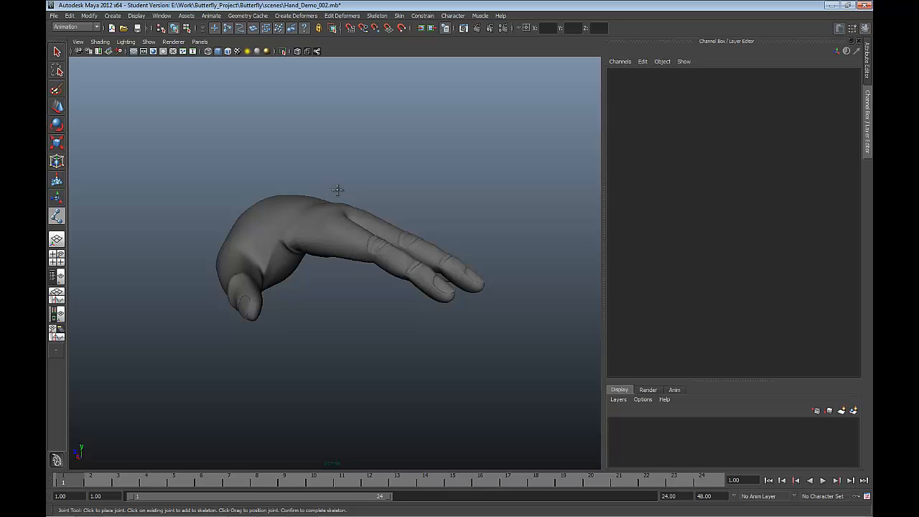
left_click_drag(358, 224, 362, 161, "alt")
left_click(57, 52)
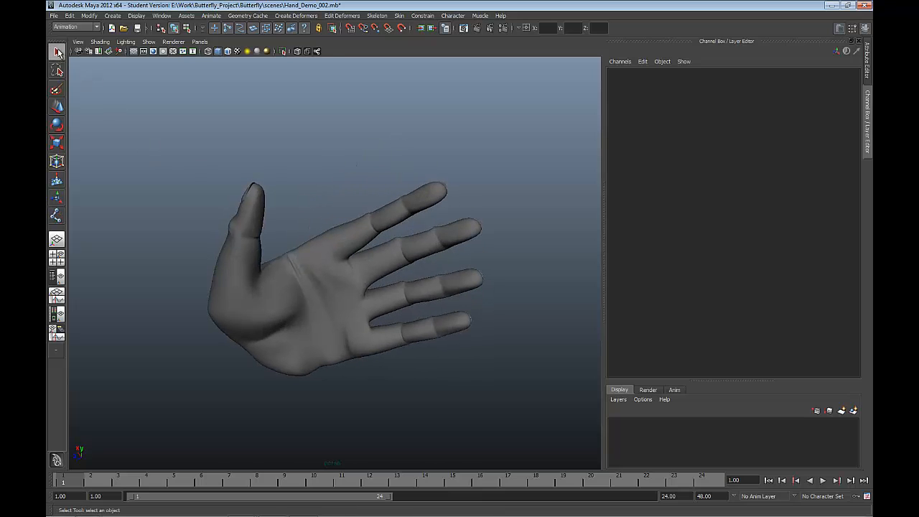
Step: Move the hand mesh in the top view to about -5.3 in Translate X and 4.23 in Translate Z
left_click(271, 301)
left_click_drag(270, 301, 291, 338, "alt")
key("space")
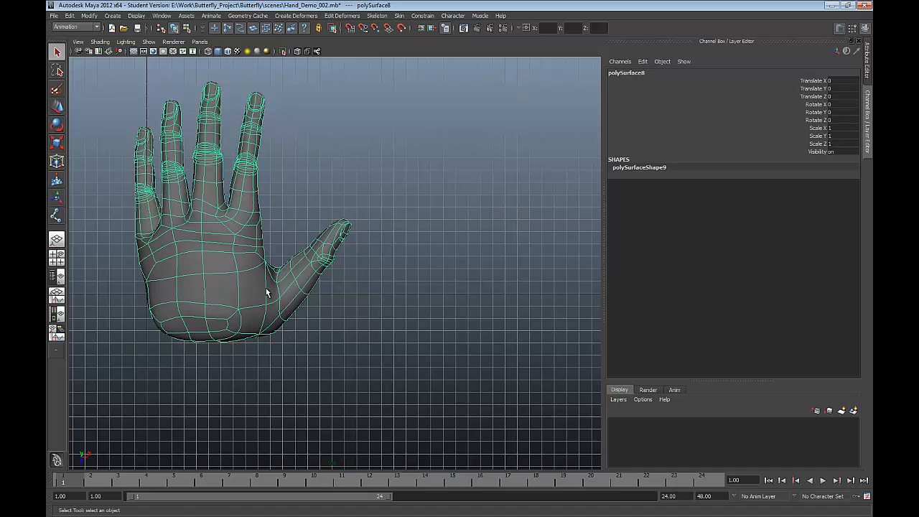
key("w")
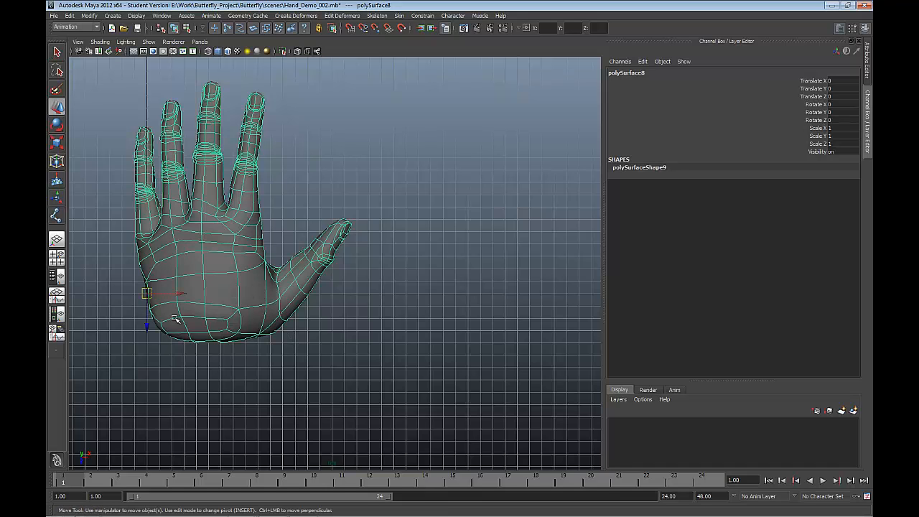
left_click_drag(148, 294, 81, 345)
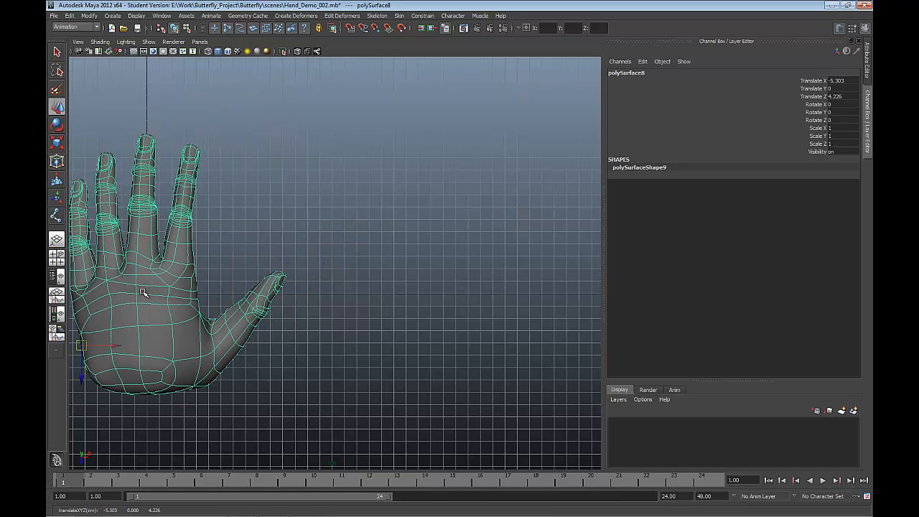
Step: Rotate the hand in the side view to about -54.6 degrees in Rotate X so the fingers point downward
key("space")
left_click_drag(147, 294, 190, 305)
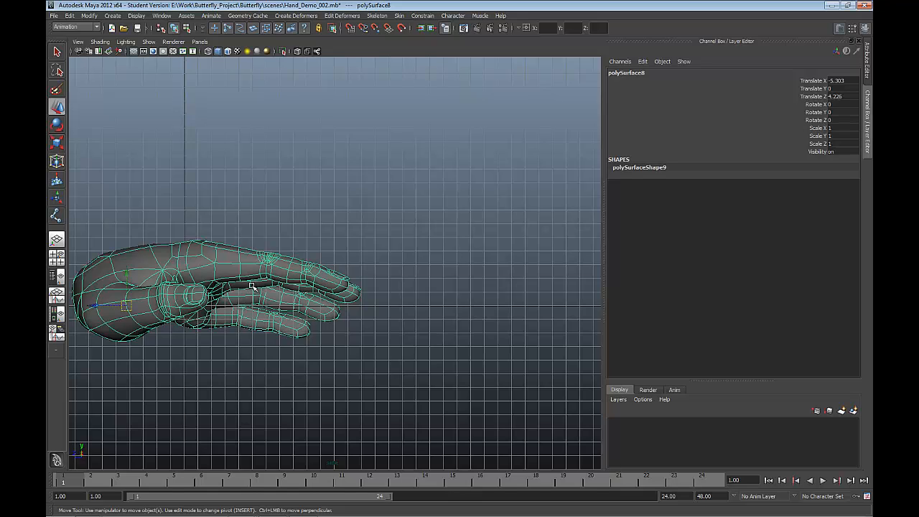
key("e")
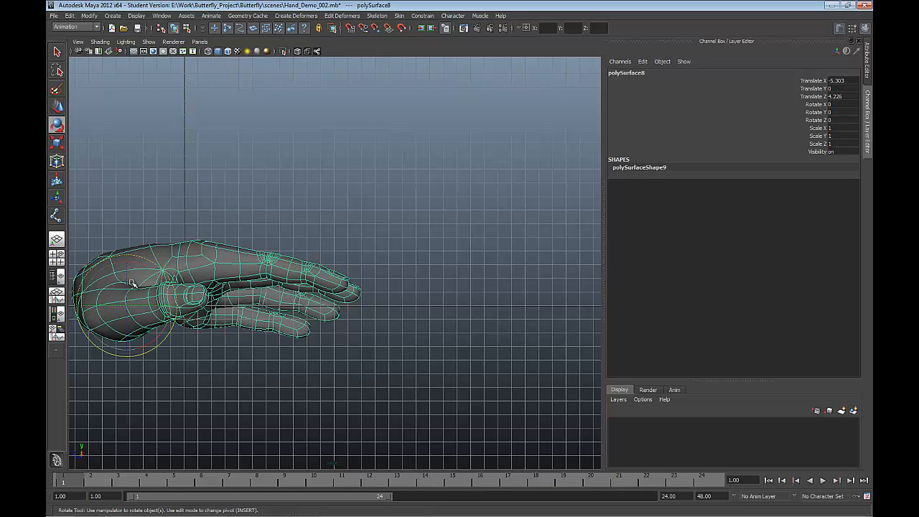
left_click_drag(146, 264, 180, 299)
scroll(181, 302, "down", 4)
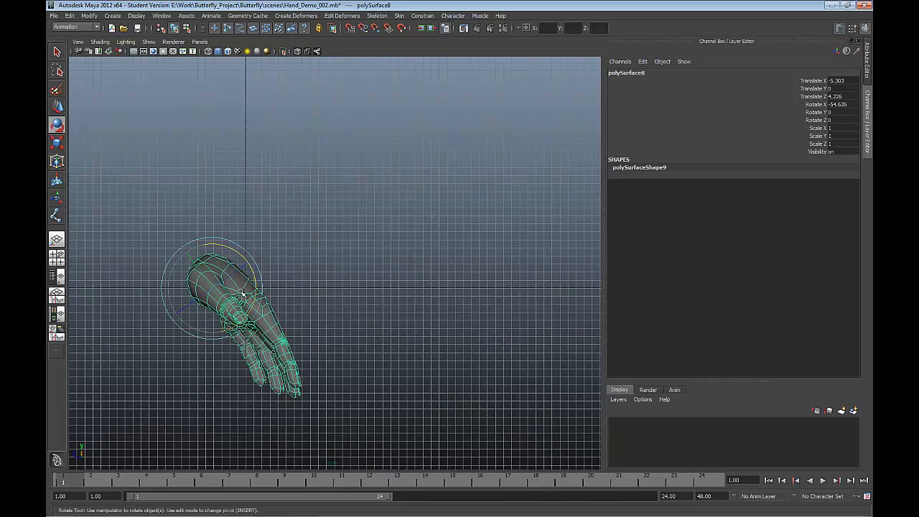
Step: Rotate the hand in the front view to about 112.9, -71 and -177.9 degrees in Rotate X, Y and Z
key("space")
key("f")
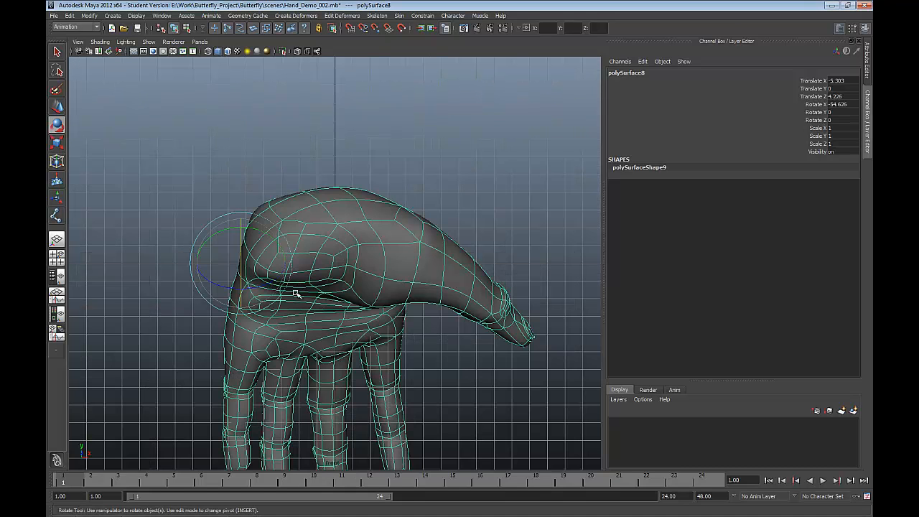
left_click_drag(262, 284, 239, 222)
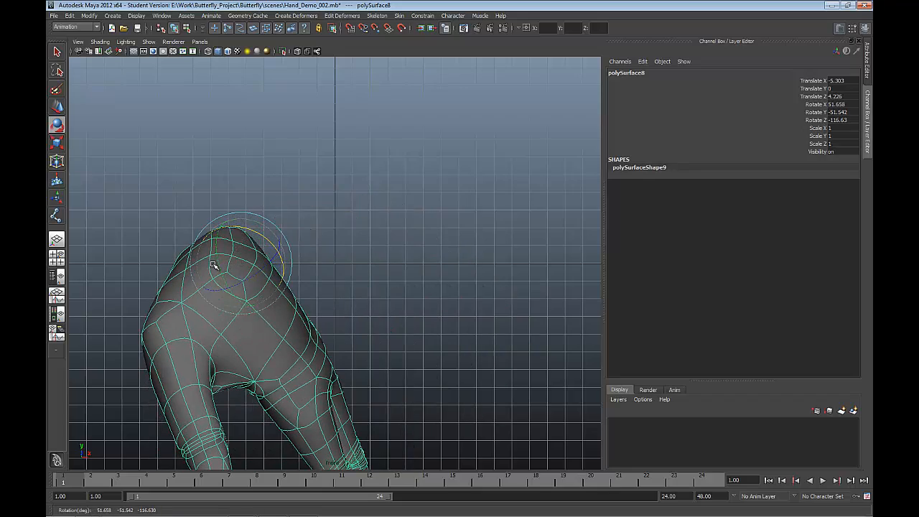
mouse_move(219, 262)
left_mouse_down()
mouse_move(215, 240)
mouse_move(224, 266)
left_mouse_up()
scroll(223, 266, "down", 3)
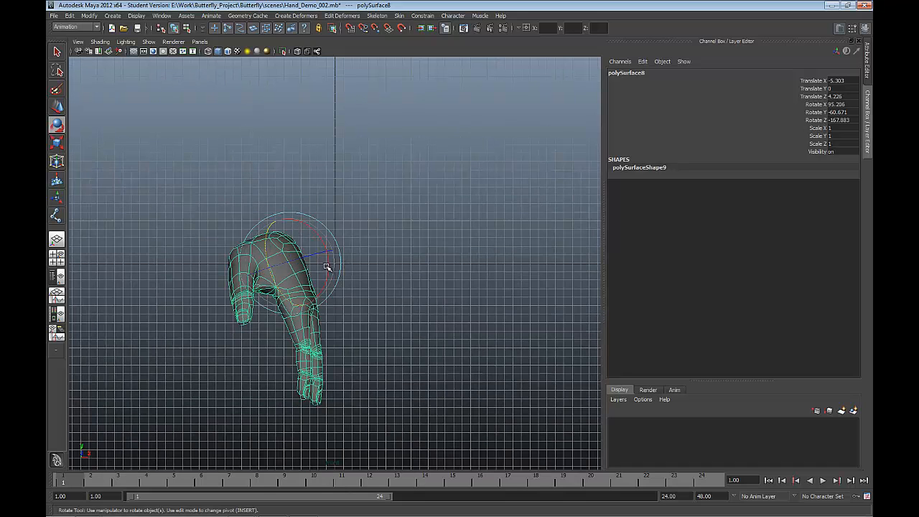
left_click_drag(328, 267, 313, 248)
key("space")
left_click_drag(305, 251, 345, 267, "alt")
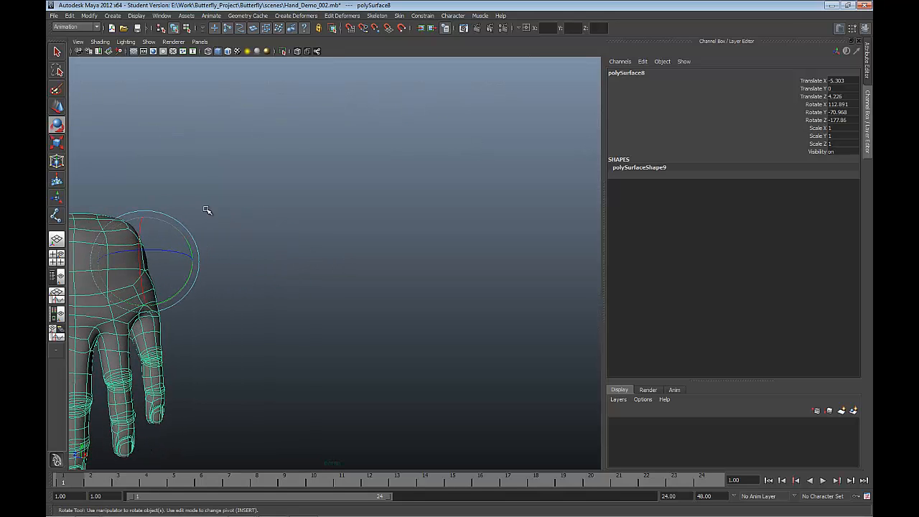
Step: Freeze the transformations of the repositioned hand mesh
left_click(101, 14)
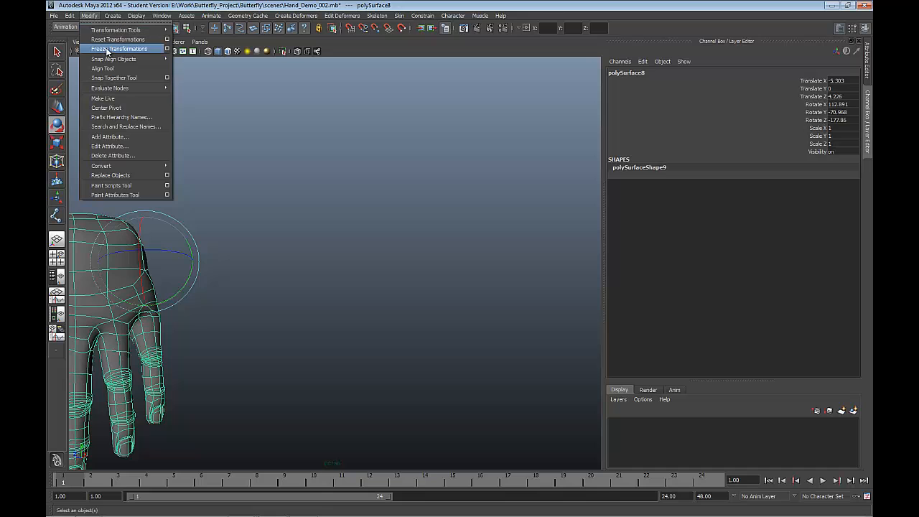
left_click(108, 52)
left_click_drag(228, 217, 283, 211, "alt")
key("f")
key("space")
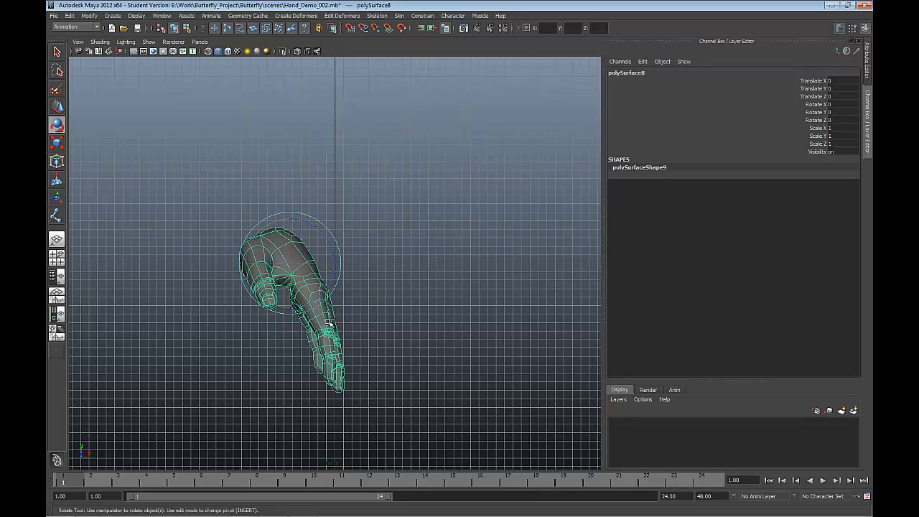
key("space")
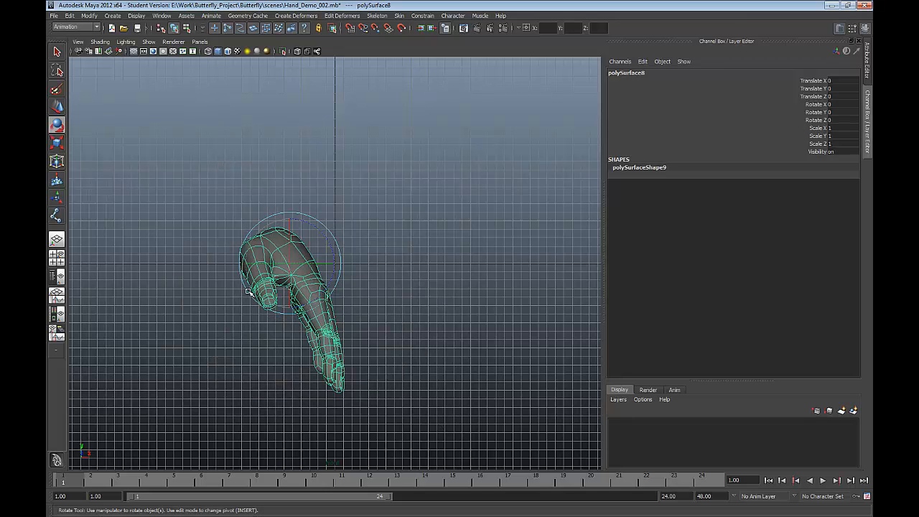
key("space")
left_click_drag(290, 285, 260, 285)
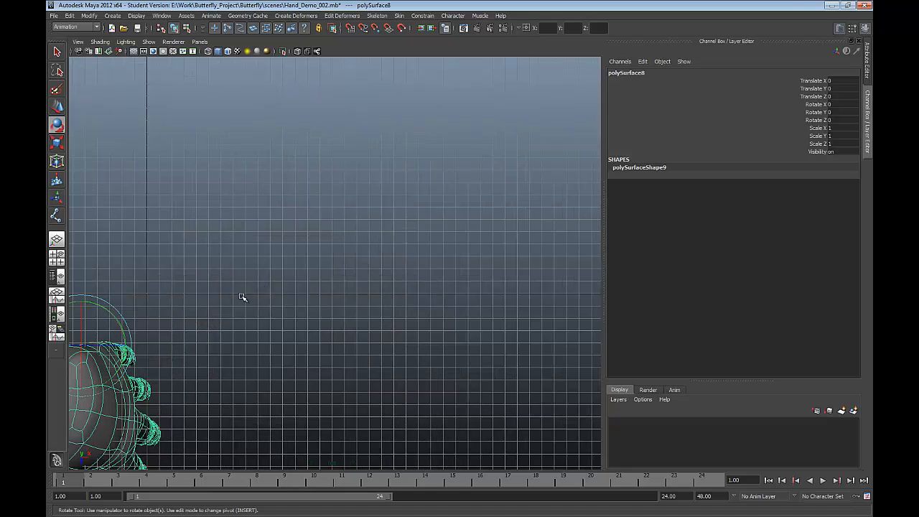
scroll(242, 324, "down", 5)
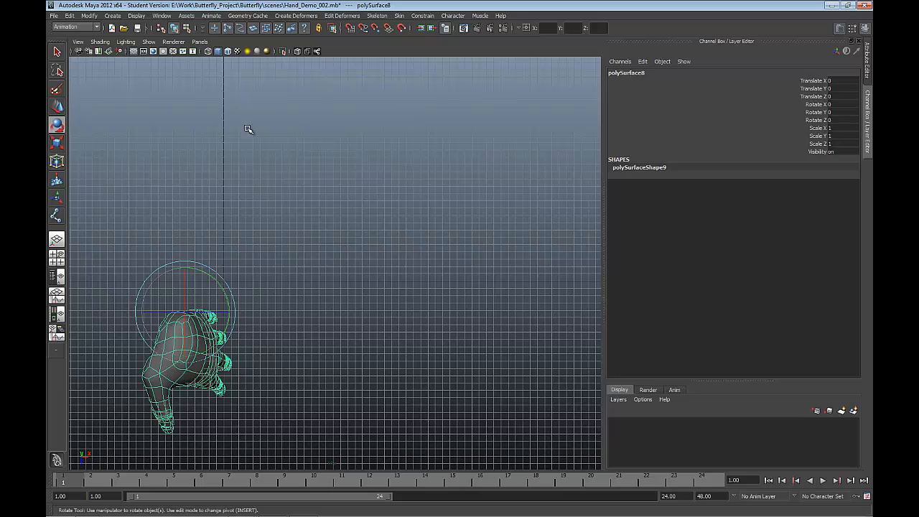
left_click(378, 16)
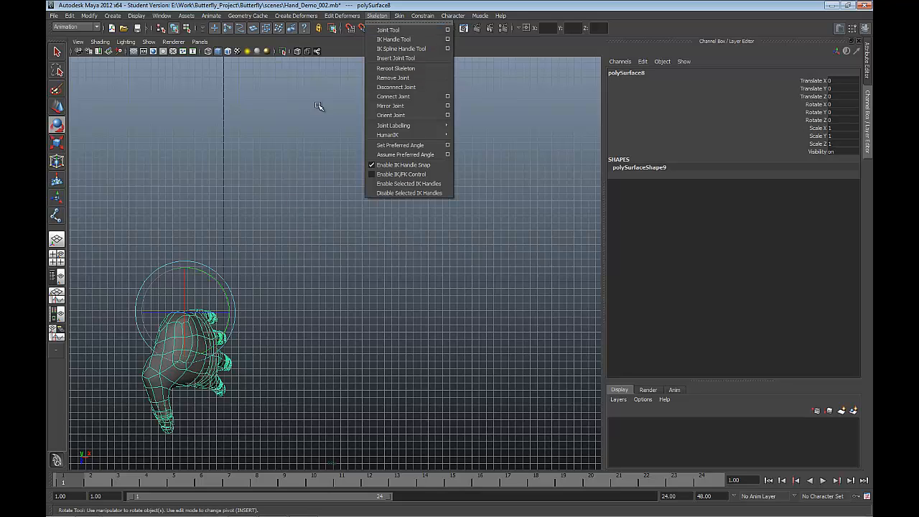
left_click(301, 138)
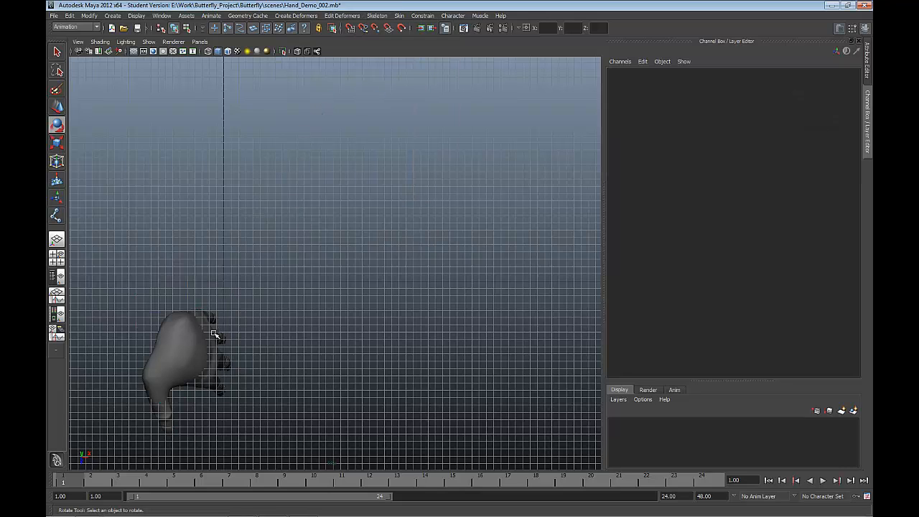
Step: Select the hand mesh and move it in the side view to about -6.59 in Translate Z
left_click(194, 356)
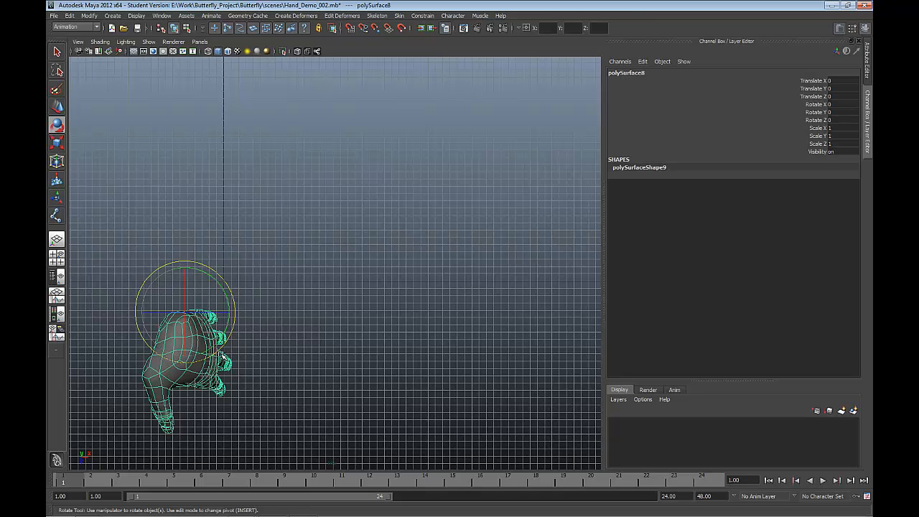
key("space")
left_click_drag(231, 338, 247, 338)
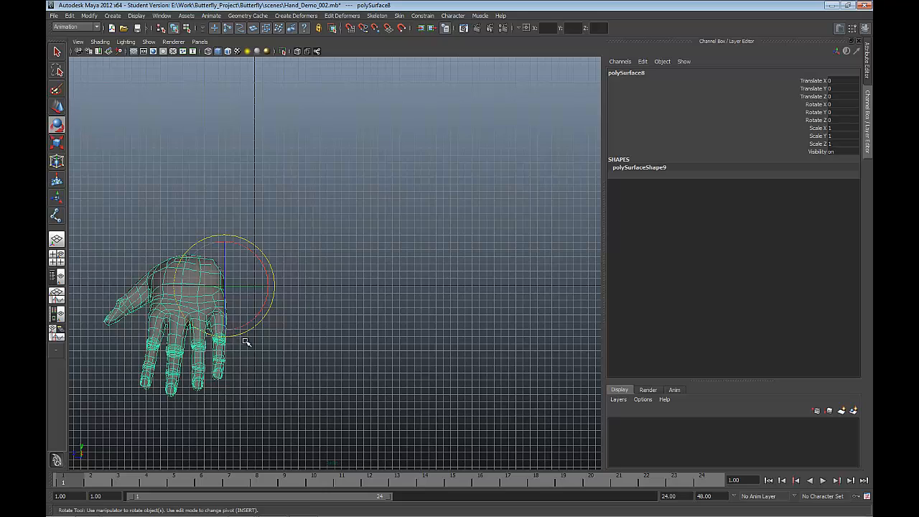
key("w")
left_click_drag(203, 292, 250, 290)
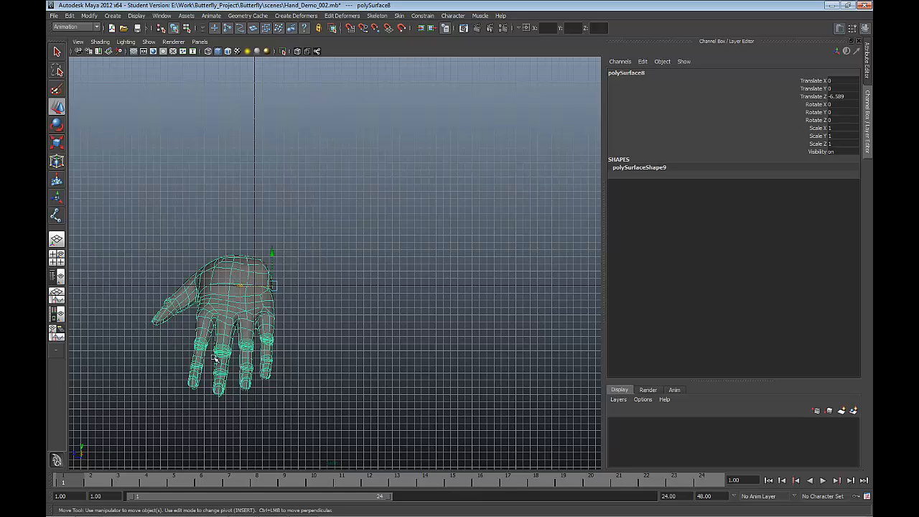
Step: Create a four-joint chain along the index finger with the Joint Tool, from the knuckle through both finger joints to the fingertip
left_click(373, 16)
left_click(387, 30)
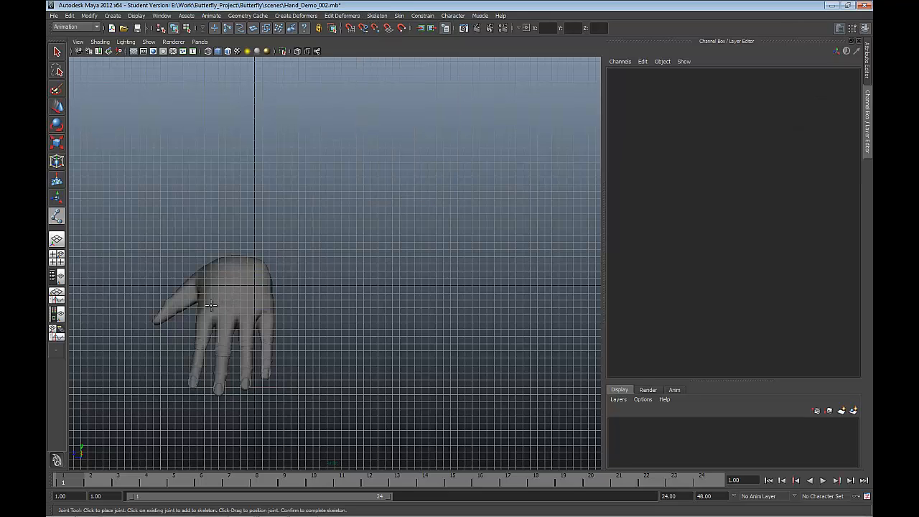
scroll(211, 305, "up", 3)
key("f")
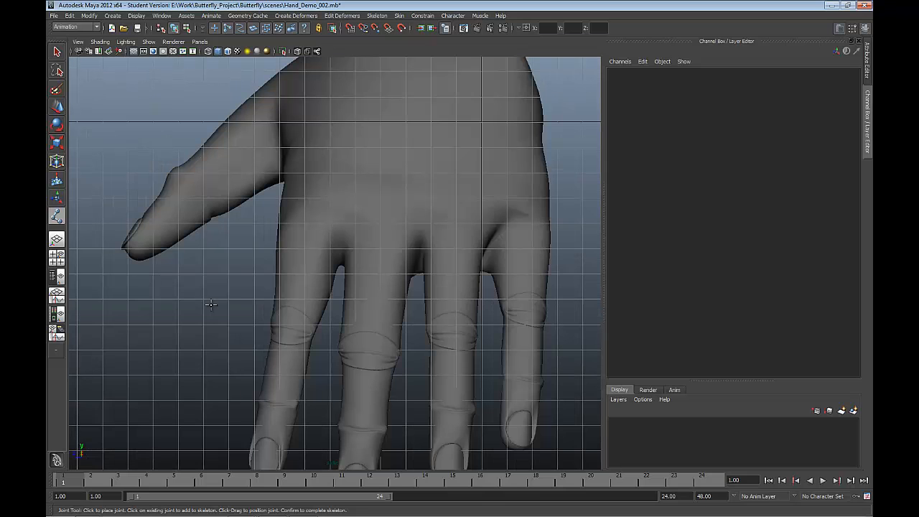
scroll(267, 259, "down", 3)
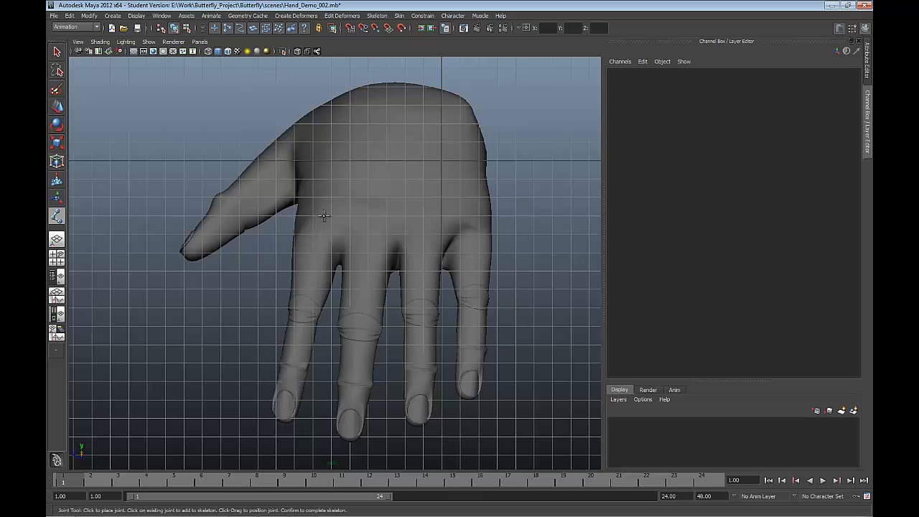
left_click(322, 223)
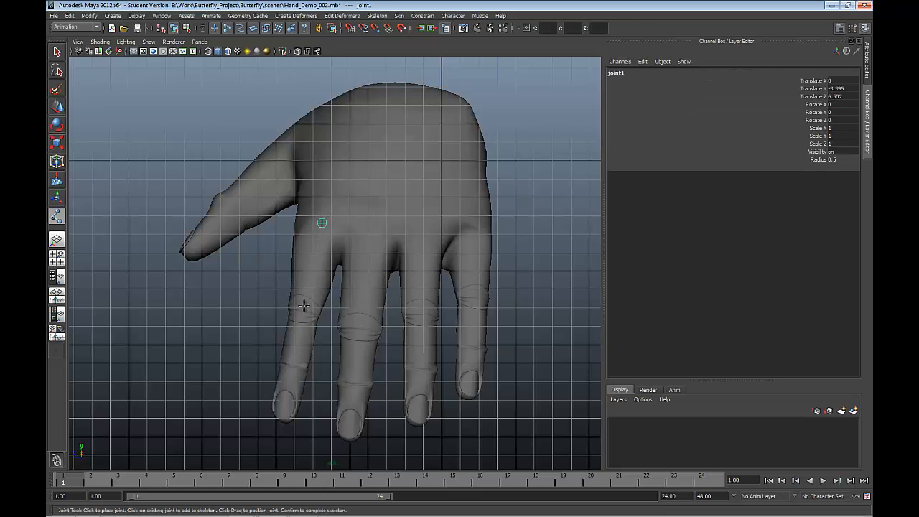
left_click(305, 306)
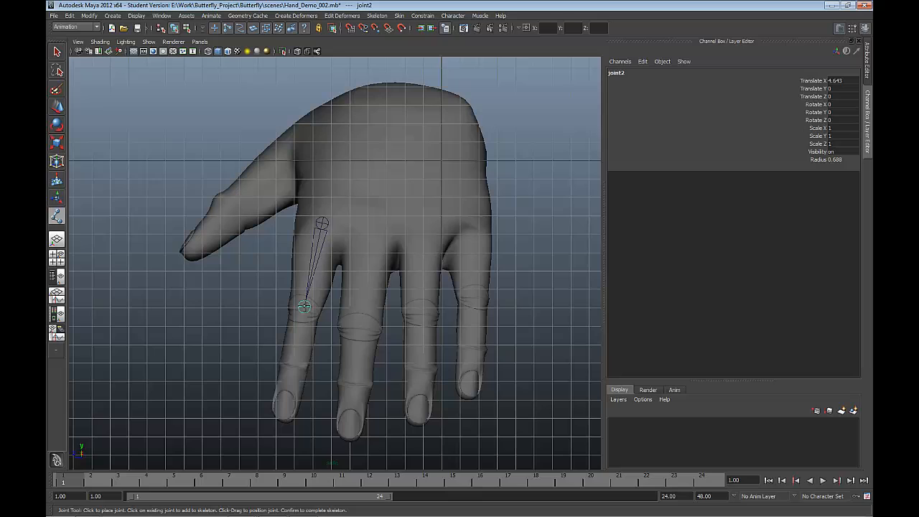
left_click(293, 366)
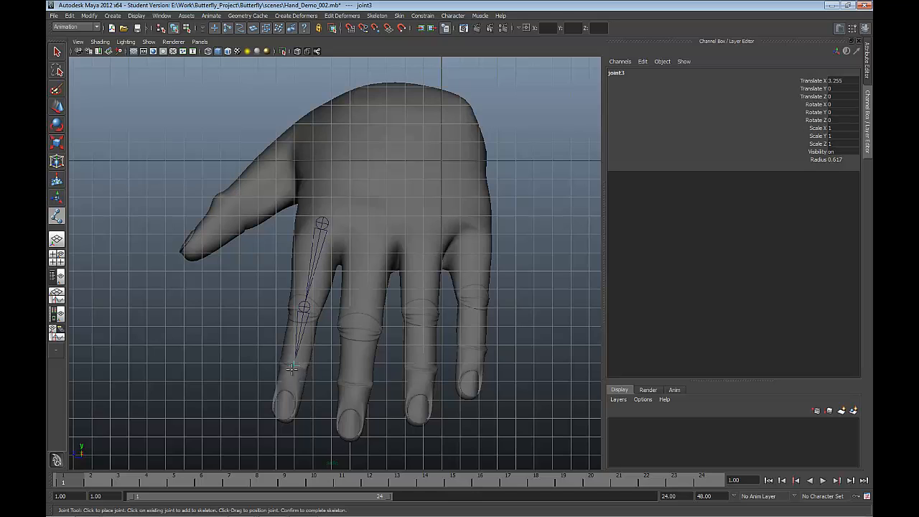
left_click(282, 424)
key("Return")
Step: Create a separate four-joint chain along the middle finger, from its knuckle to just past the fingertip
key("w")
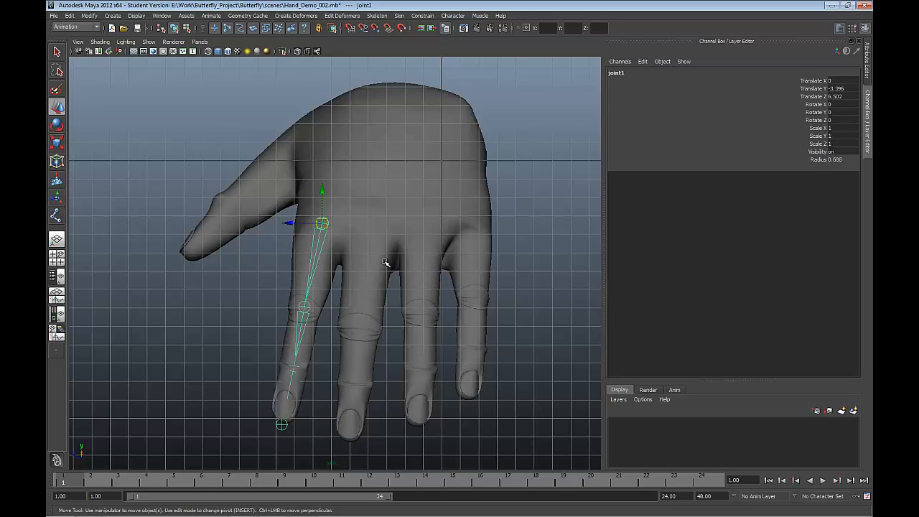
key("y")
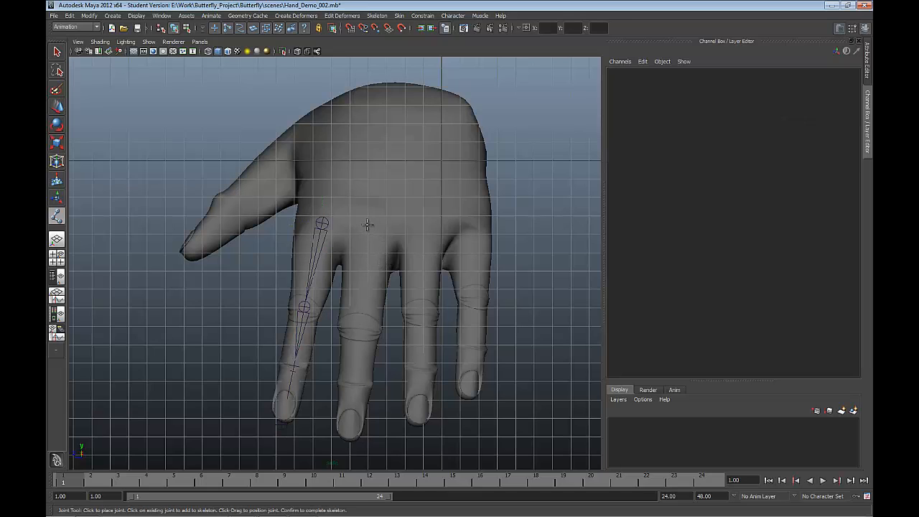
left_click(368, 224)
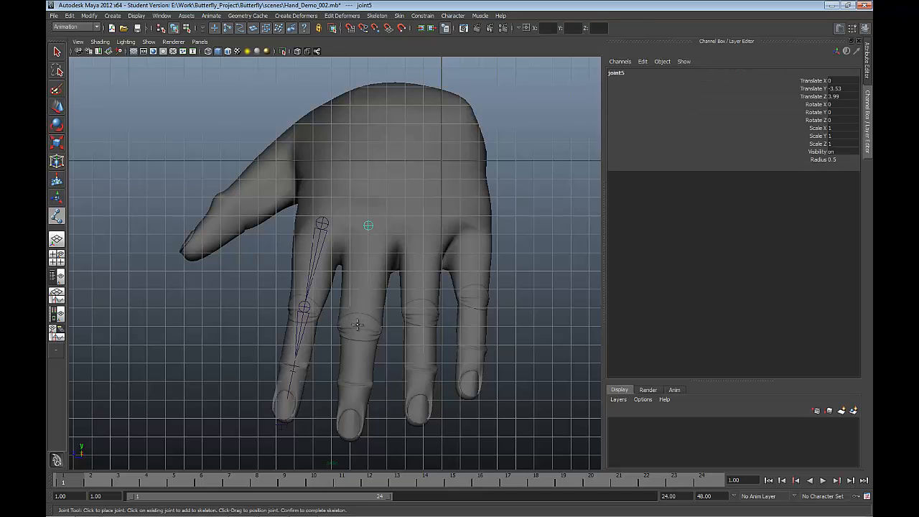
left_click(361, 290)
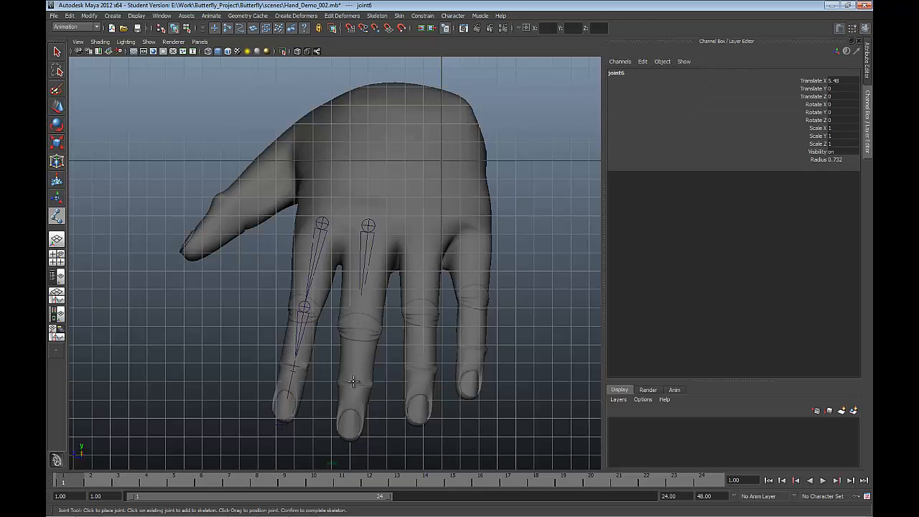
left_click(348, 438)
key("Return")
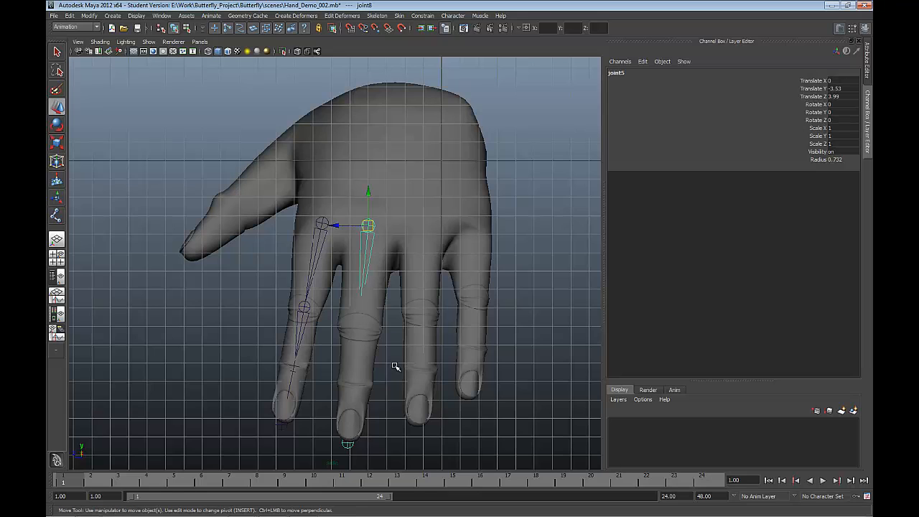
Step: Create a separate four-joint chain along the ring finger, from its knuckle to just past the fingertip
key("y")
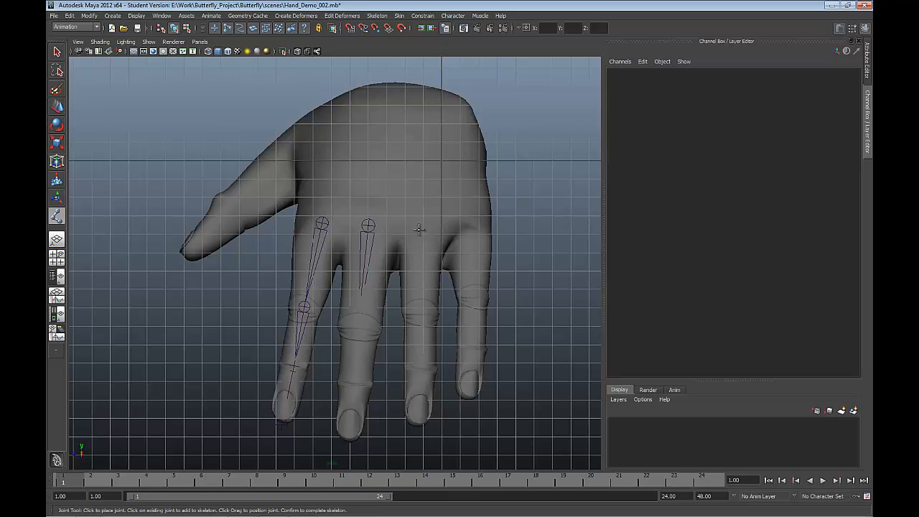
left_click(421, 226)
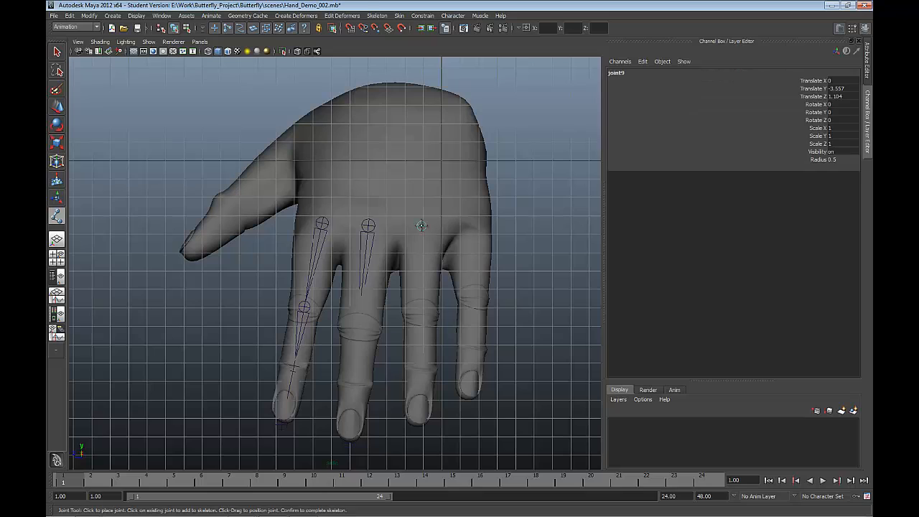
left_click(422, 309)
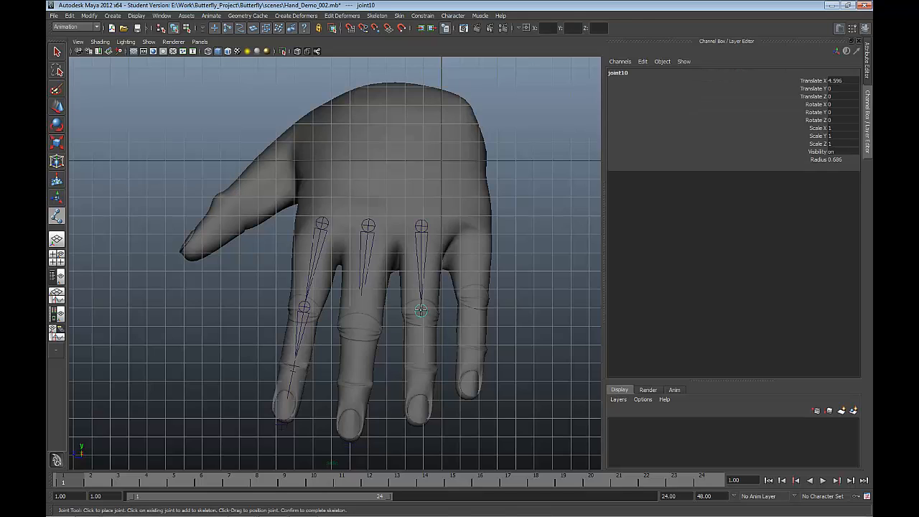
left_click(420, 368)
left_click(418, 430)
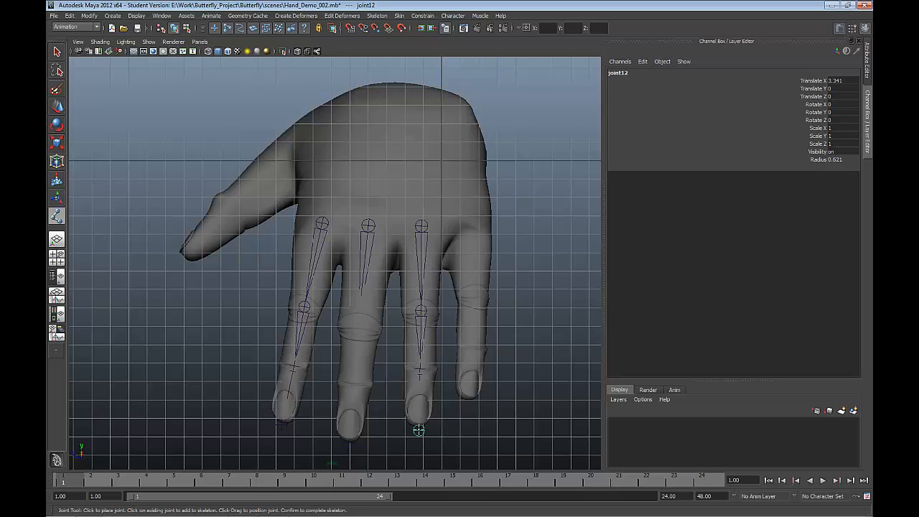
key("Return")
key("w")
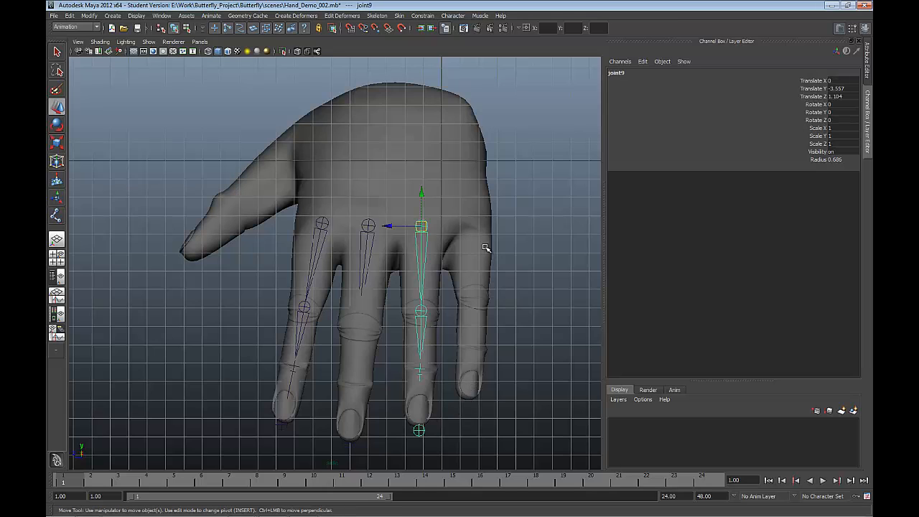
Step: Create a separate four-joint chain along the little finger, from its knuckle through both finger joints to the fingertip
key("y")
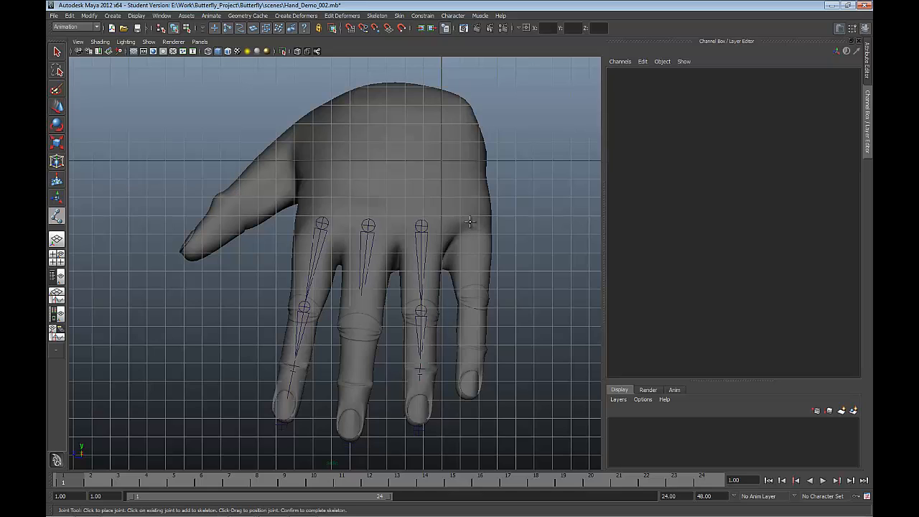
left_click(470, 223)
left_click(475, 295)
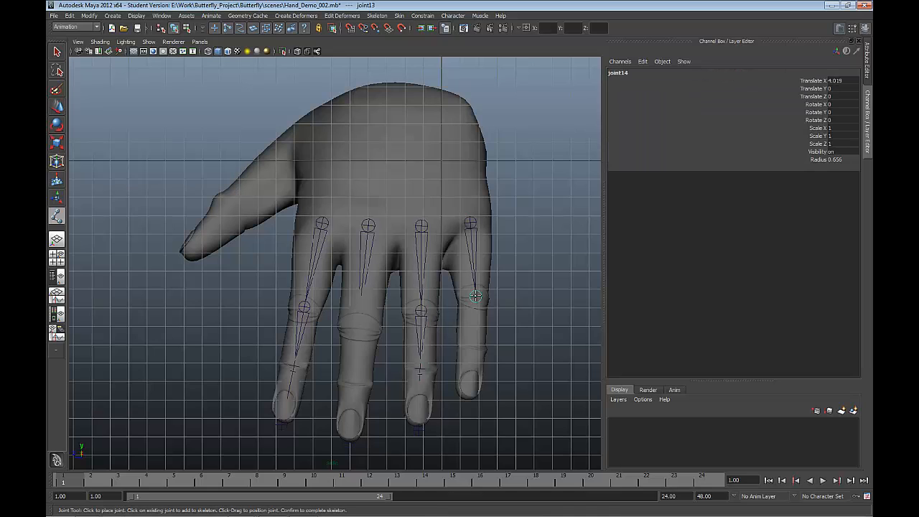
key("Return")
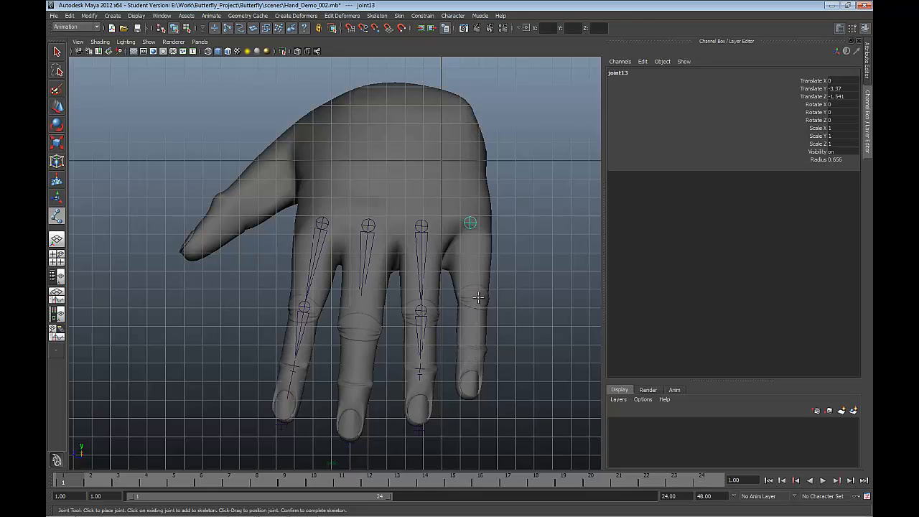
left_click(477, 297)
left_click_drag(477, 298, 473, 296)
left_click(473, 348)
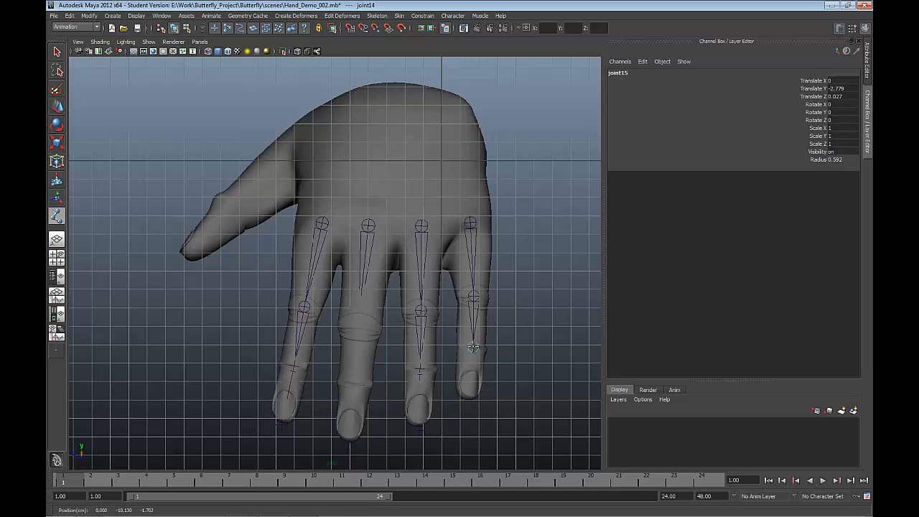
left_click(471, 399)
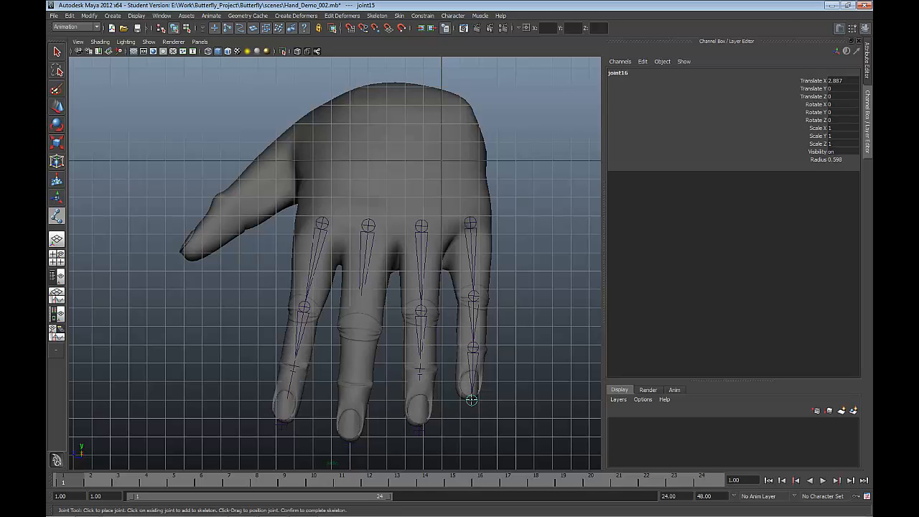
key("Return")
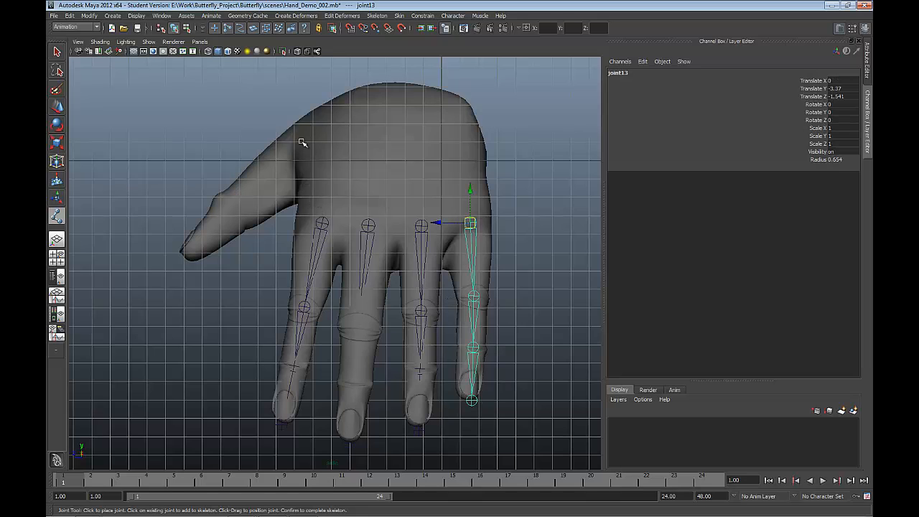
Step: Create a separate three-joint chain along the thumb, from its base through the middle joint to the tip
key("g")
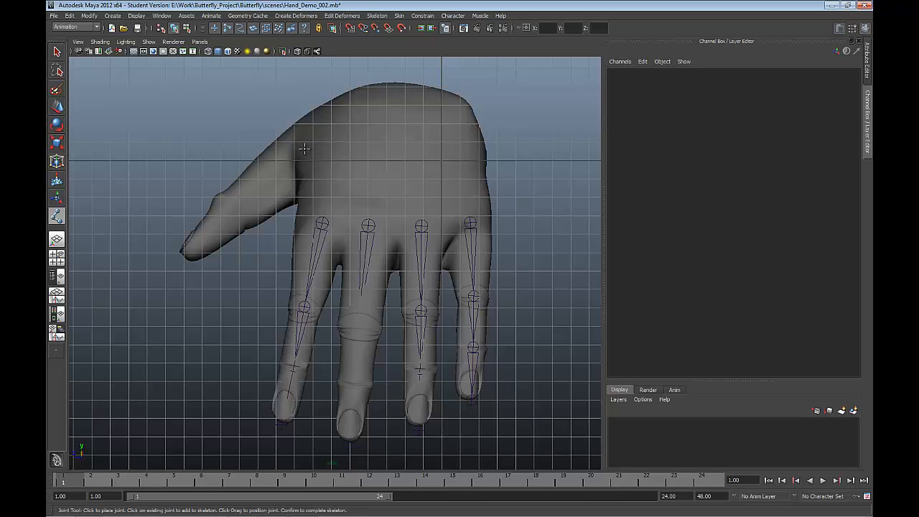
left_click(304, 149)
left_click(229, 208)
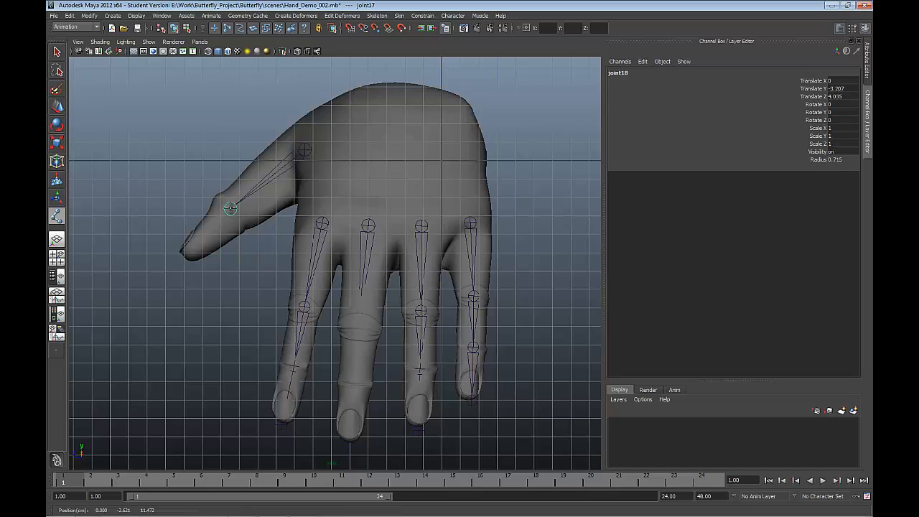
left_click(180, 258)
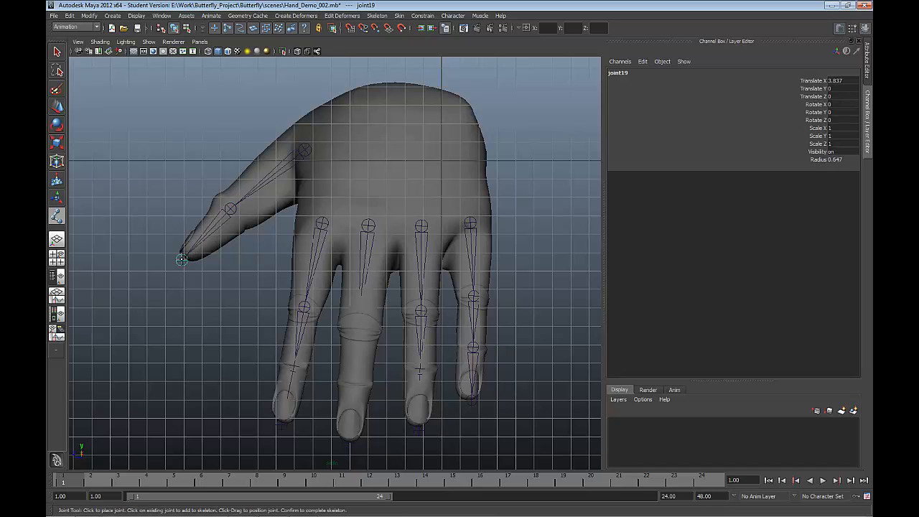
key("Return")
key("w")
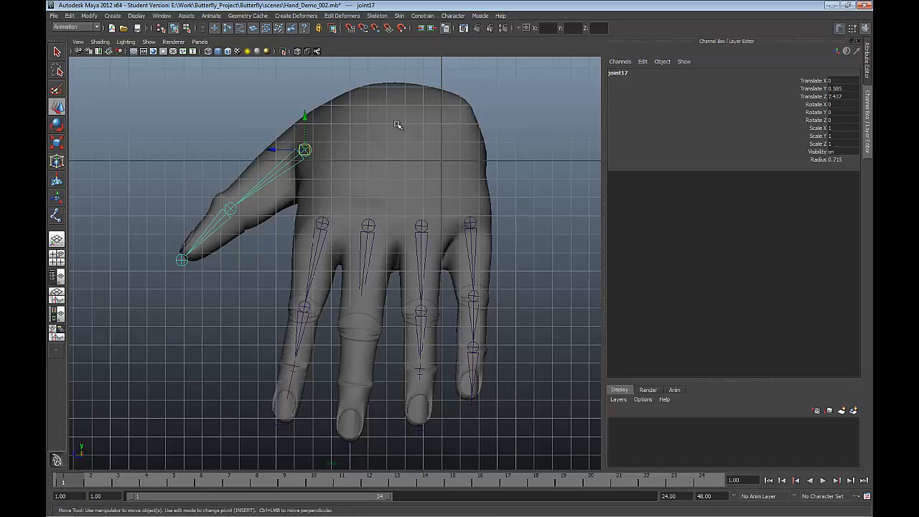
Step: Place a single standalone wrist joint near the upper edge of the palm, at about 3.325 in Y and 2.427 in Z
scroll(397, 125, "down", 1)
scroll(398, 125, "down", 1)
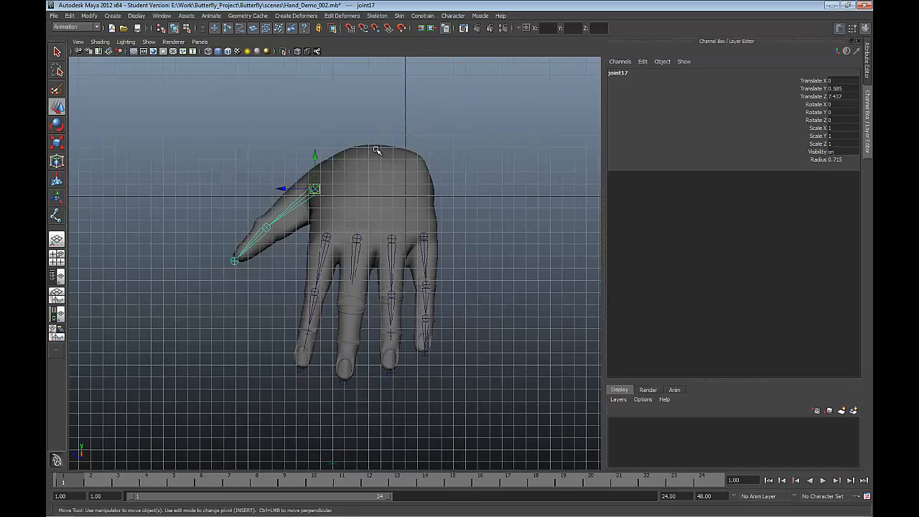
key("y")
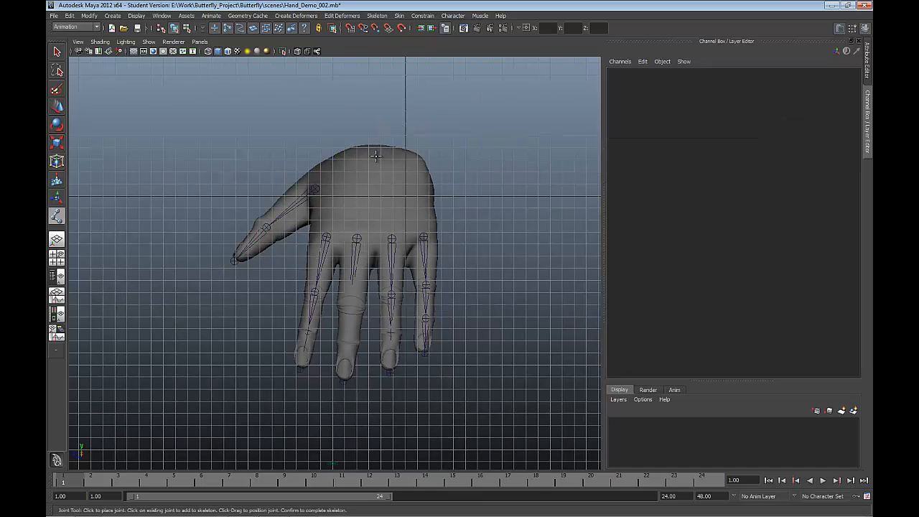
left_click(375, 154)
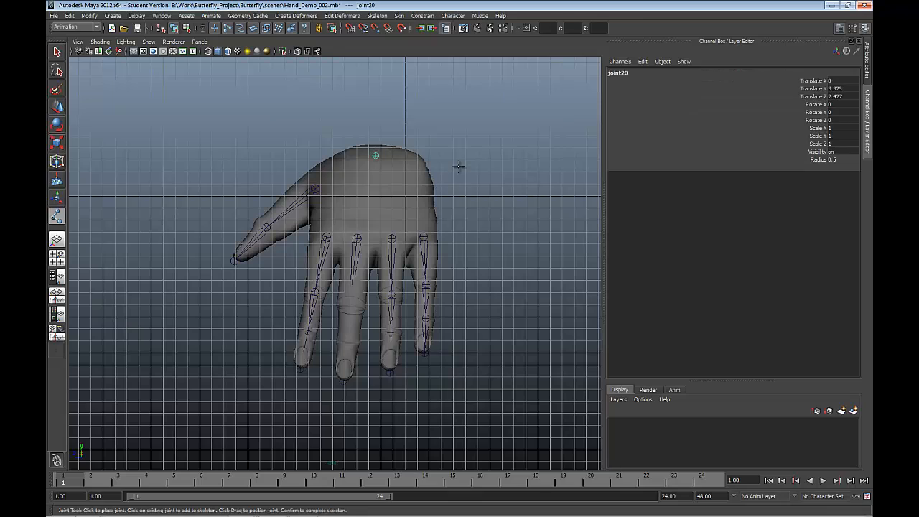
key("w")
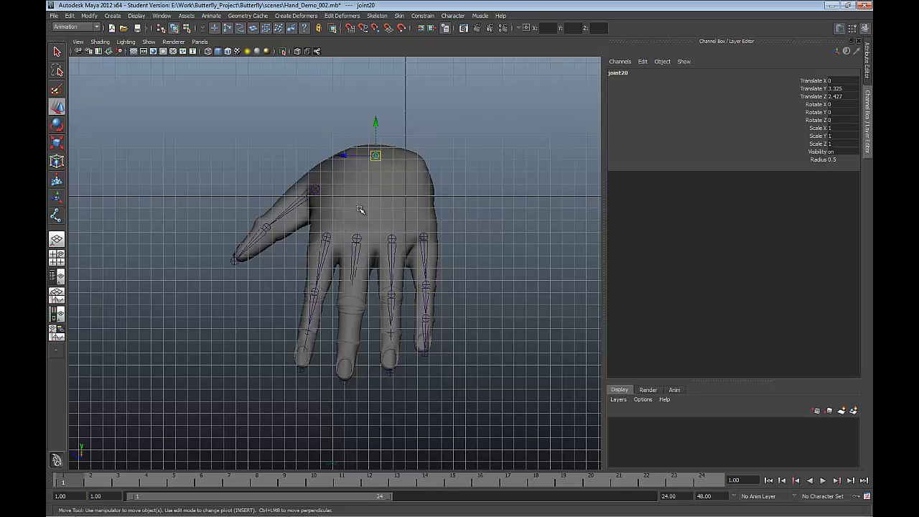
Step: Move the wrist joint in the front view to about -8.015 in Translate X, inside the wrist of the mesh
key("space")
left_click_drag(395, 254, 415, 261)
key("space")
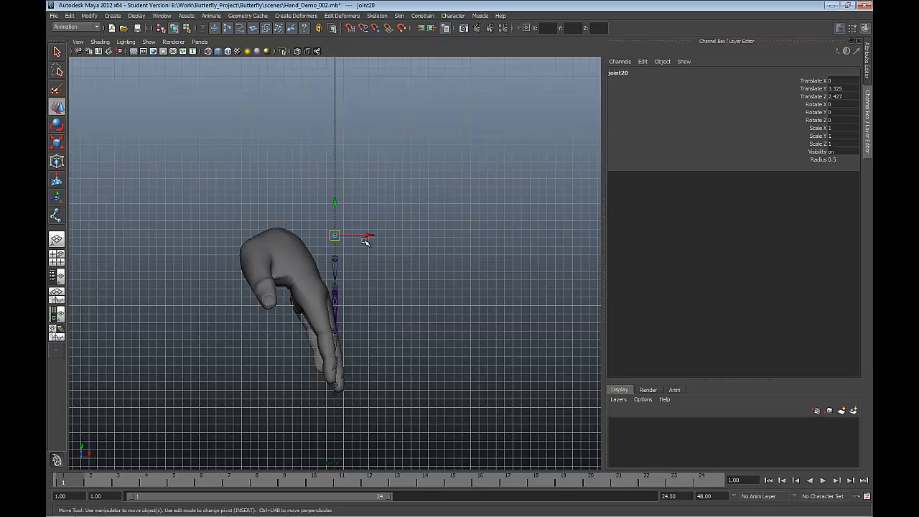
left_click_drag(366, 234, 299, 244)
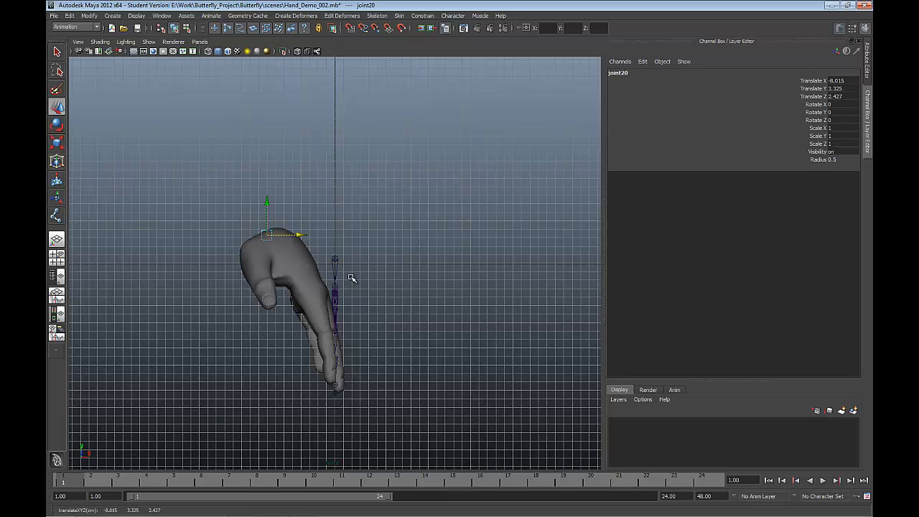
Step: Show the perspective view in wireframe and move the thumb joint chain along X into the thumb of the mesh
key("space")
left_click_drag(341, 283, 330, 317)
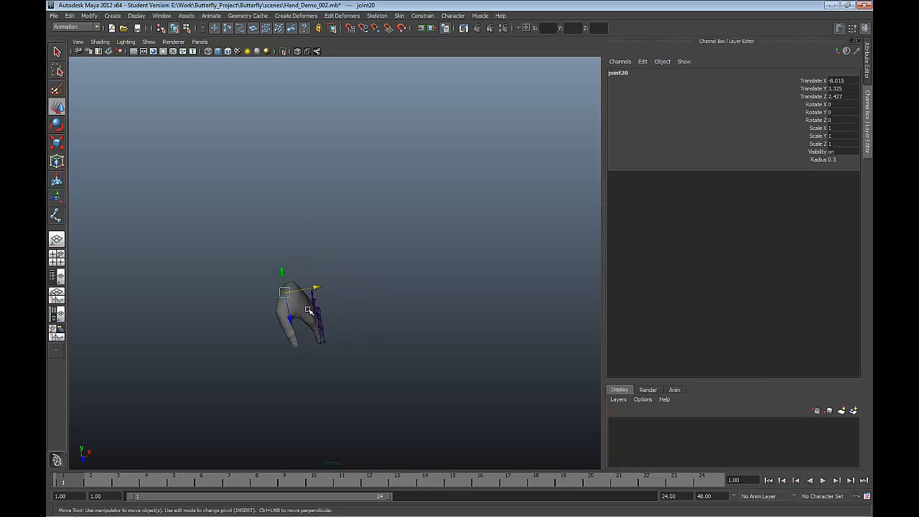
key("4")
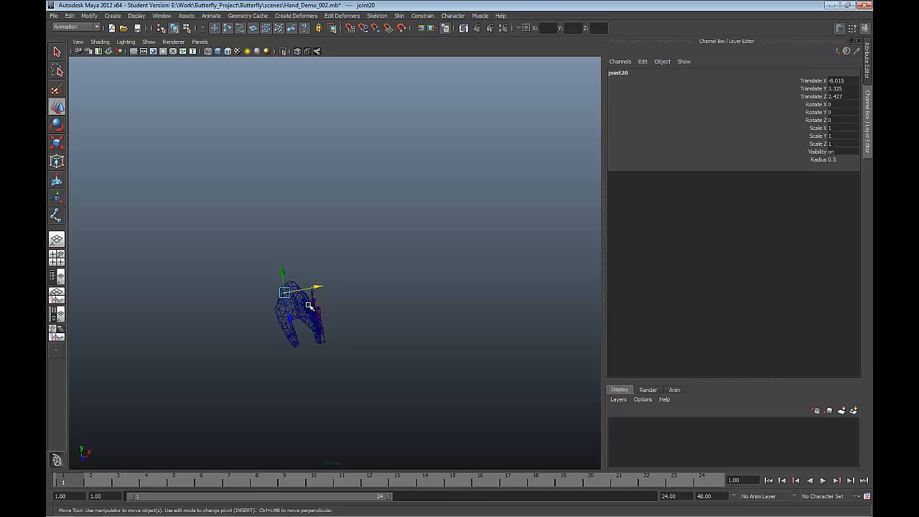
left_click_drag(309, 307, 310, 285, "alt")
scroll(309, 285, "up", 4)
scroll(310, 285, "up", 4)
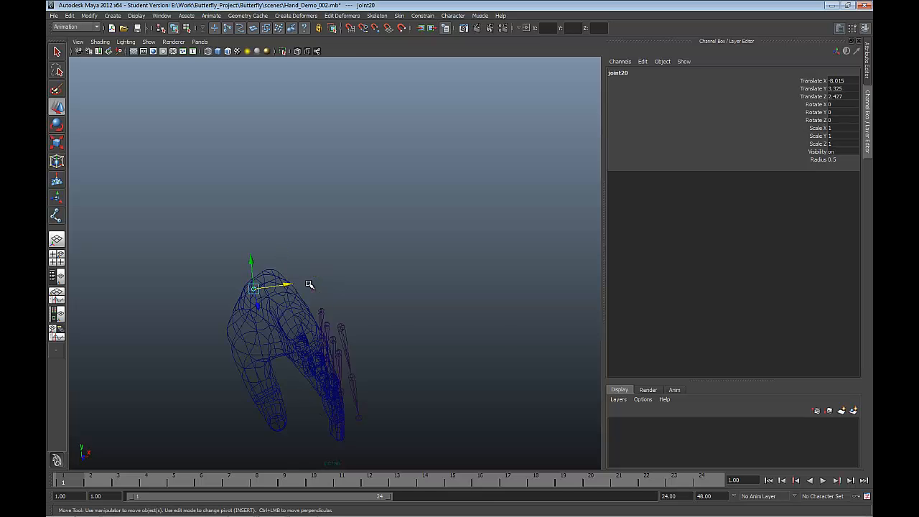
key("f")
scroll(309, 286, "down", 12)
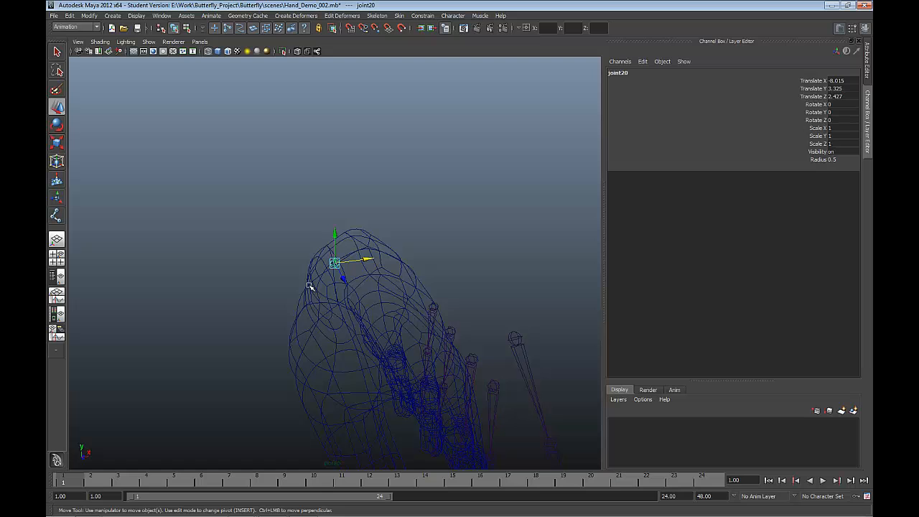
left_click(310, 286)
mouse_move(336, 296)
left_mouse_down("alt")
mouse_move(331, 287)
mouse_move(347, 282)
mouse_move(349, 291)
mouse_move(330, 289)
left_mouse_up("alt")
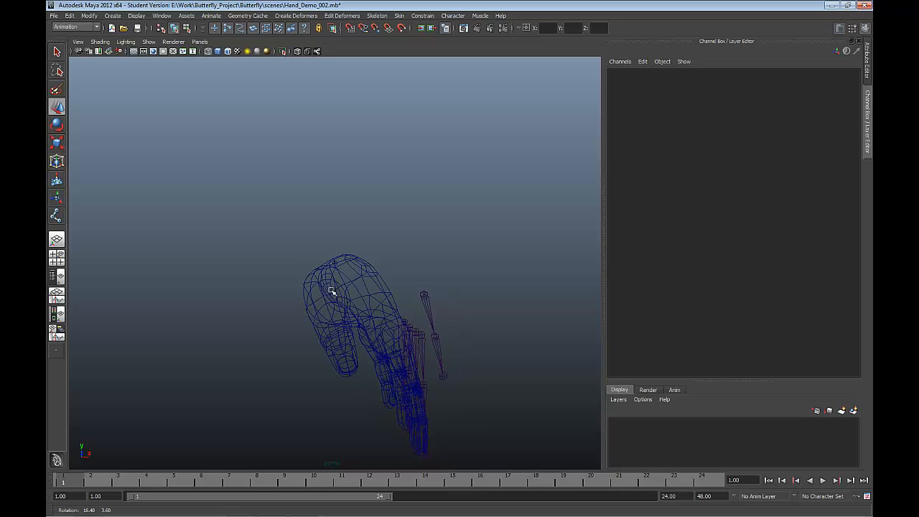
left_click(425, 296)
left_click_drag(444, 298, 338, 297)
mouse_move(339, 297)
left_mouse_down("alt")
mouse_move(322, 311)
mouse_move(354, 305)
left_mouse_up("alt")
Step: Select the root joints of all four finger chains and move them together to about -3.01 in Translate X
mouse_move(406, 332)
left_mouse_down("alt")
mouse_move(419, 320)
mouse_move(416, 332)
mouse_move(422, 320)
mouse_move(434, 335)
mouse_move(393, 331)
left_mouse_up("alt")
left_click_drag(392, 333, 337, 347, "alt")
key("5")
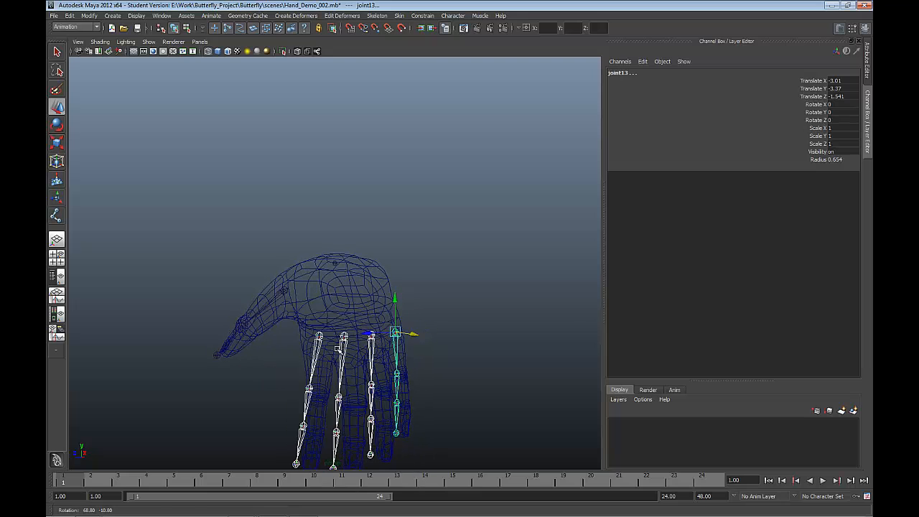
Step: Select only the little finger chain's root joint and move it to about -3.206 in Translate X
left_click(431, 351)
left_click(395, 332)
left_click_drag(397, 333, 425, 378, "alt")
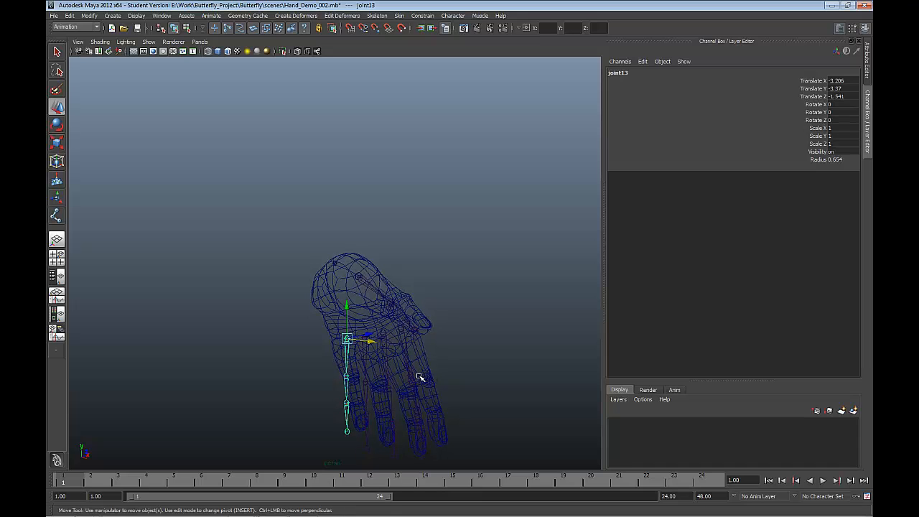
Step: Try to rotate the little finger chain about its Y axis from the knuckle joint
key("e")
left_click_drag(313, 349, 316, 354)
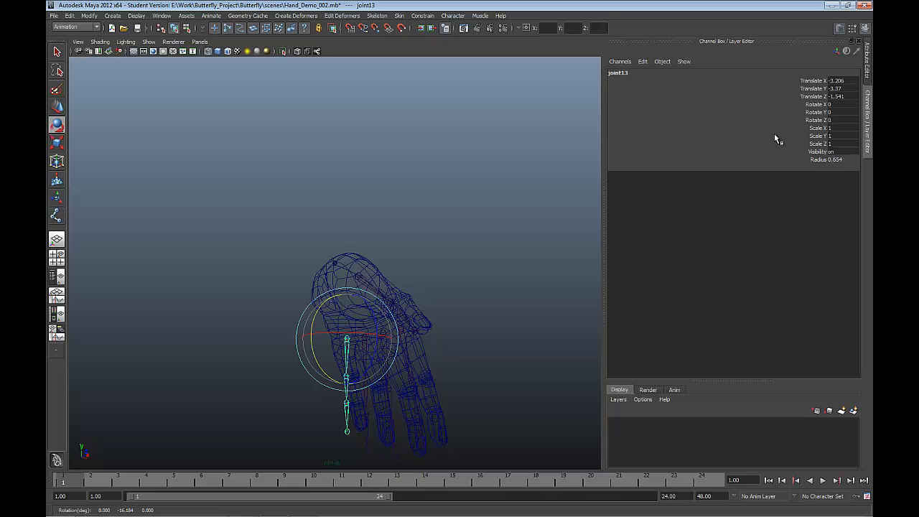
mouse_move(437, 349)
left_mouse_down("alt")
mouse_move(387, 361)
mouse_move(378, 344)
mouse_move(431, 353)
left_mouse_up("alt")
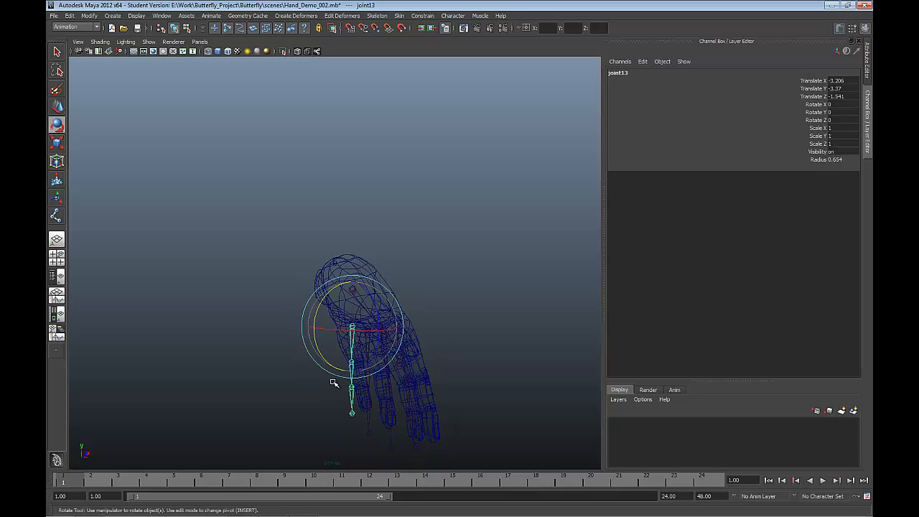
Step: Select the little finger's second joint and move it sideways into line with the finger mesh
left_click(353, 370)
left_click_drag(357, 379, 314, 375, "alt")
key("w")
left_click_drag(329, 377, 310, 378, "alt")
left_click_drag(418, 366, 284, 429)
Step: Adjust the ring finger's second joint and the remaining finger joints to sit inside the mesh, checking them in shaded display
left_click(348, 406)
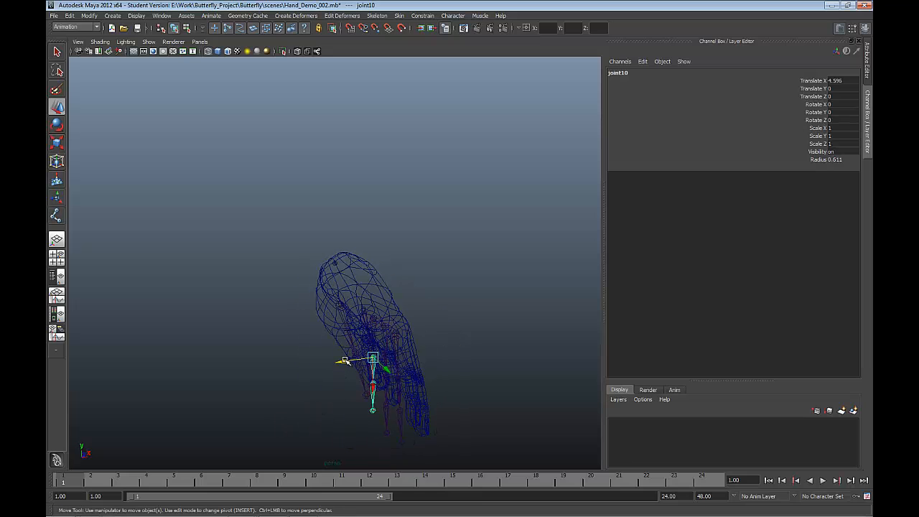
mouse_move(345, 360)
left_mouse_down()
mouse_move(396, 338)
mouse_move(392, 367)
mouse_move(426, 361)
mouse_move(377, 379)
mouse_move(379, 367)
mouse_move(359, 389)
mouse_move(441, 382)
mouse_move(436, 390)
mouse_move(369, 395)
mouse_move(390, 381)
mouse_move(446, 421)
mouse_move(402, 415)
mouse_move(421, 404)
mouse_move(413, 426)
mouse_move(348, 410)
mouse_move(399, 407)
mouse_move(263, 436)
mouse_move(310, 408)
mouse_move(280, 400)
mouse_move(327, 343)
mouse_move(266, 328)
mouse_move(351, 318)
mouse_move(361, 323)
mouse_move(353, 341)
left_mouse_up()
key("ctrl+z")
key("5")
left_click(379, 391)
key("ctrl+z")
left_click(400, 394)
key("ctrl+z")
left_click(422, 411)
key("ctrl+z")
left_click(391, 417)
left_click(350, 410)
left_click(277, 423)
key("ctrl+z")
Step: Move the thumb's middle joint sideways toward the inside of the thumb mesh
left_click_drag(333, 373, 381, 380)
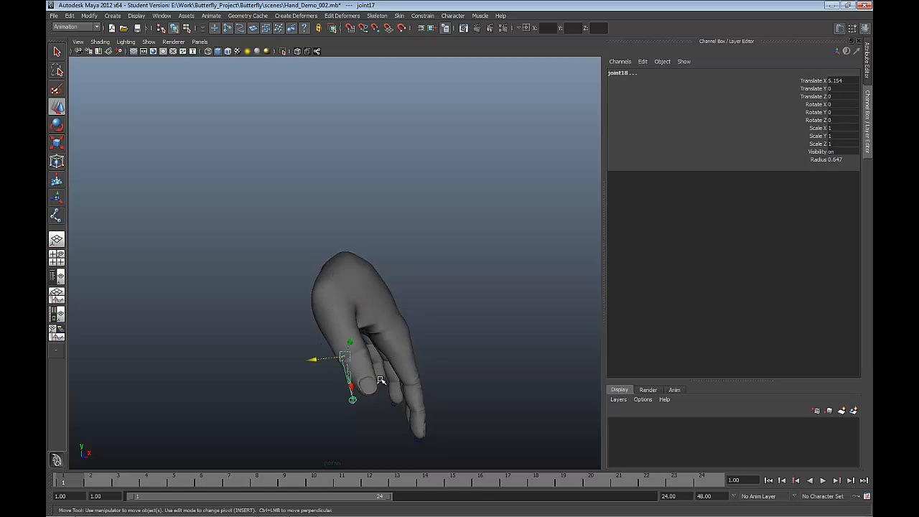
left_click_drag(313, 361, 334, 350)
key("ctrl+z")
Step: Select the thumb's tip joint and move it to about -0.792 in Translate Z, in line with the thumb tip
left_click_drag(334, 383, 296, 355, "alt")
left_click(327, 397)
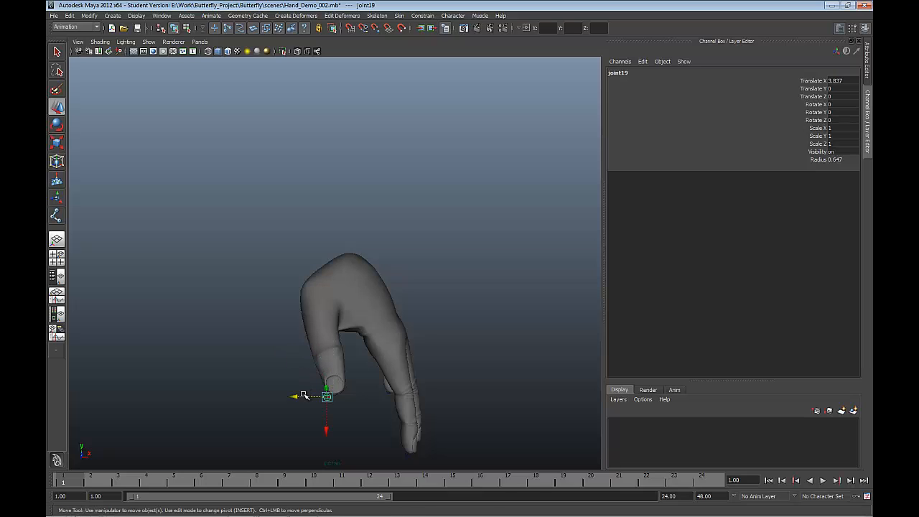
left_click_drag(300, 397, 305, 400)
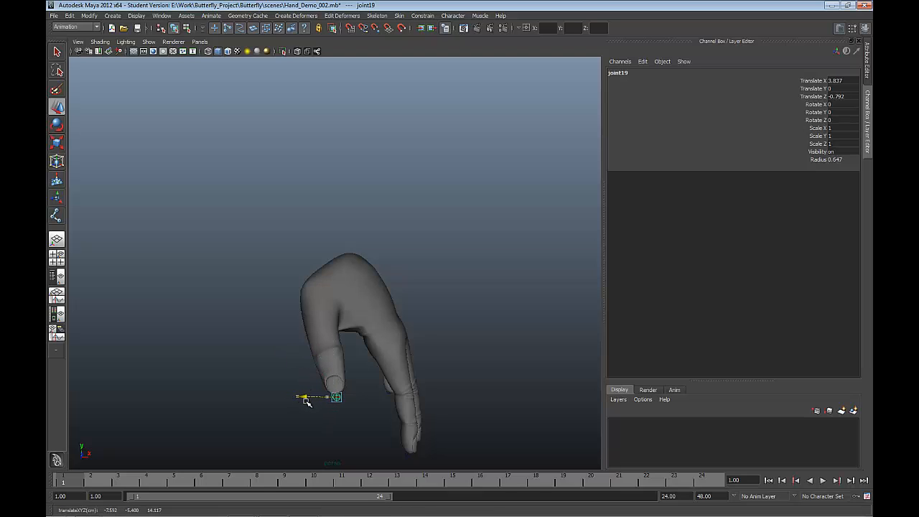
left_click(363, 433)
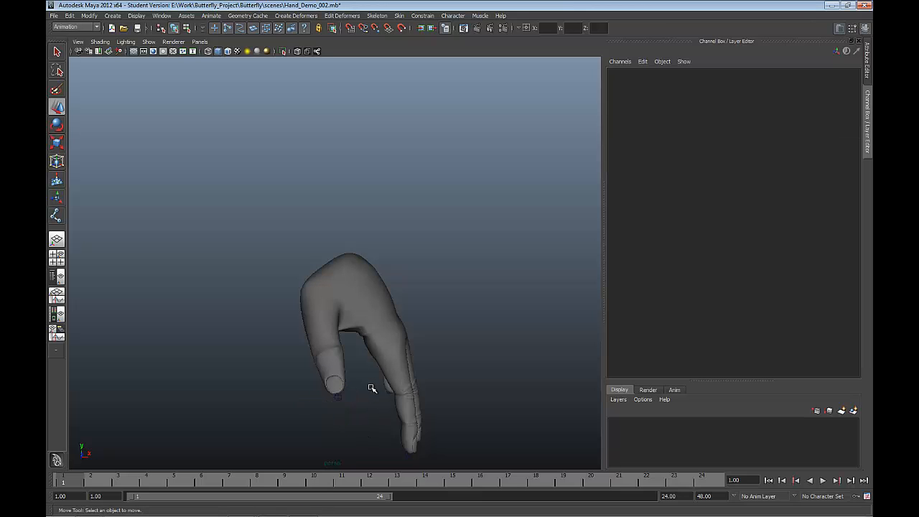
Step: Shift the little finger's tip joint slightly sideways toward the ring finger in wireframe display and check the other fingertip joints
key("4")
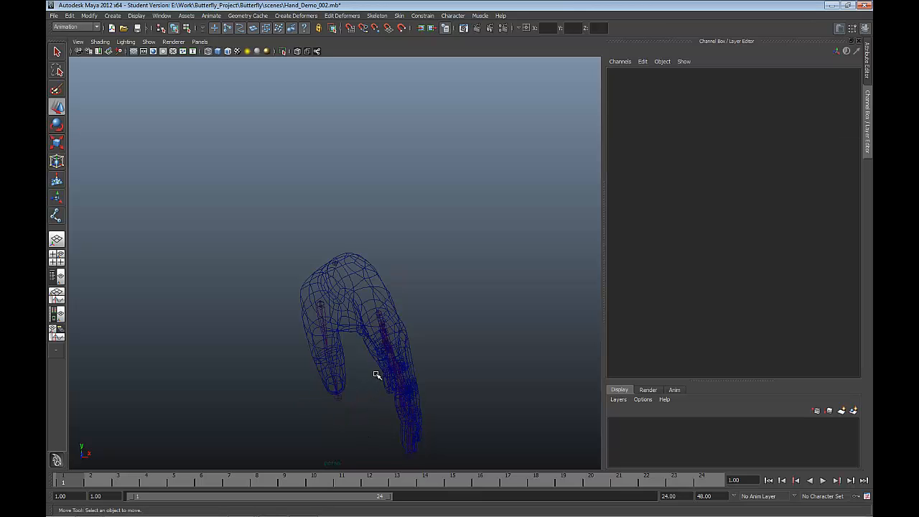
mouse_move(375, 373)
left_mouse_down("alt")
mouse_move(287, 365)
mouse_move(364, 339)
mouse_move(395, 301)
mouse_move(376, 328)
mouse_move(369, 304)
mouse_move(416, 313)
mouse_move(384, 324)
mouse_move(369, 351)
mouse_move(380, 416)
left_mouse_up("alt")
left_click(381, 431)
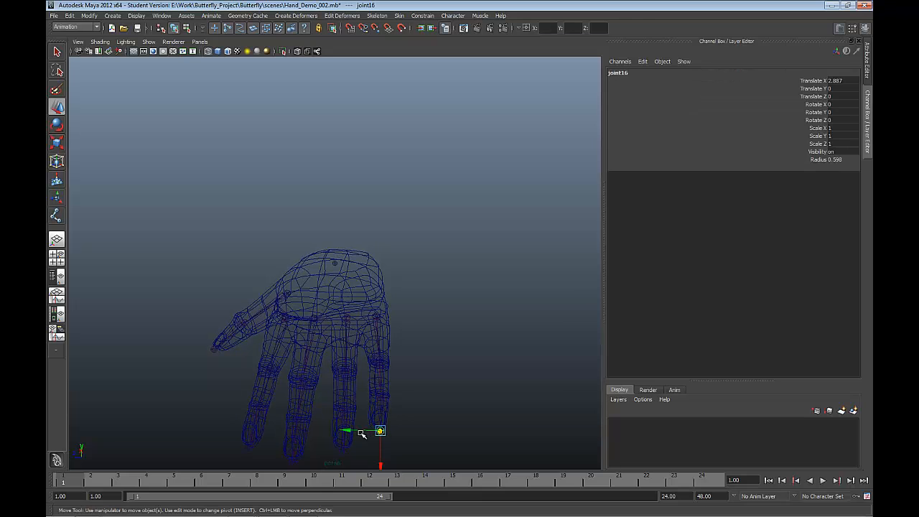
left_click(353, 434)
key("ctrl+z")
left_click_drag(354, 430, 302, 448)
left_click(322, 425)
left_click(282, 443)
key("ctrl+z")
Step: Parent the thumb's base joint and the index finger's base joint to the wrist joint
left_click(283, 295)
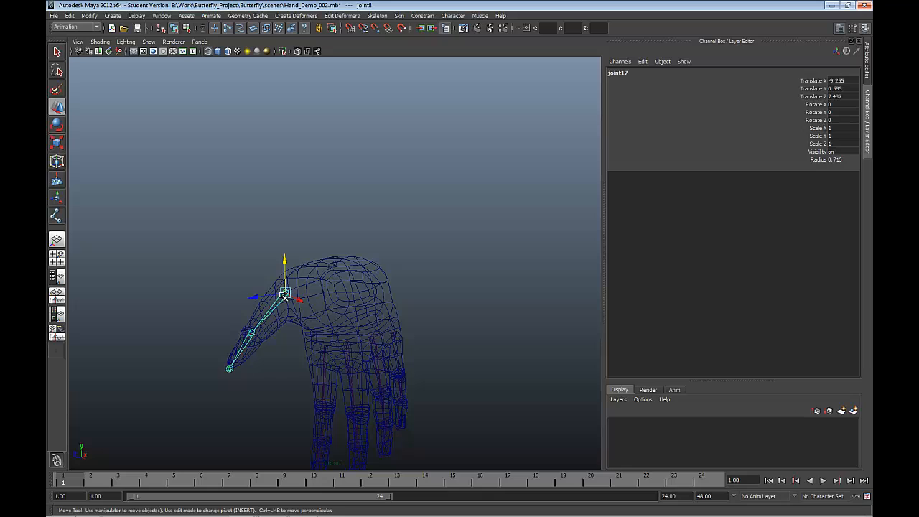
left_click(334, 265)
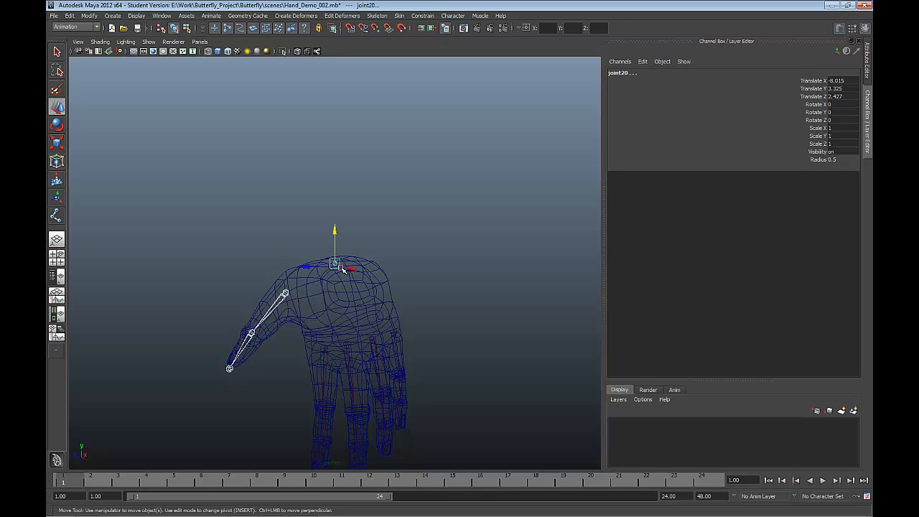
key("ctrl+z")
left_click(324, 349)
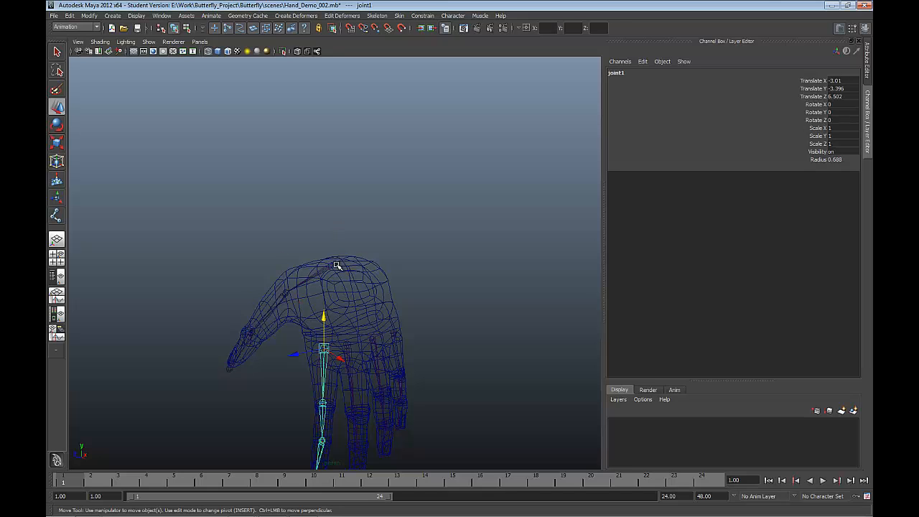
left_click(335, 265)
key("ctrl+z")
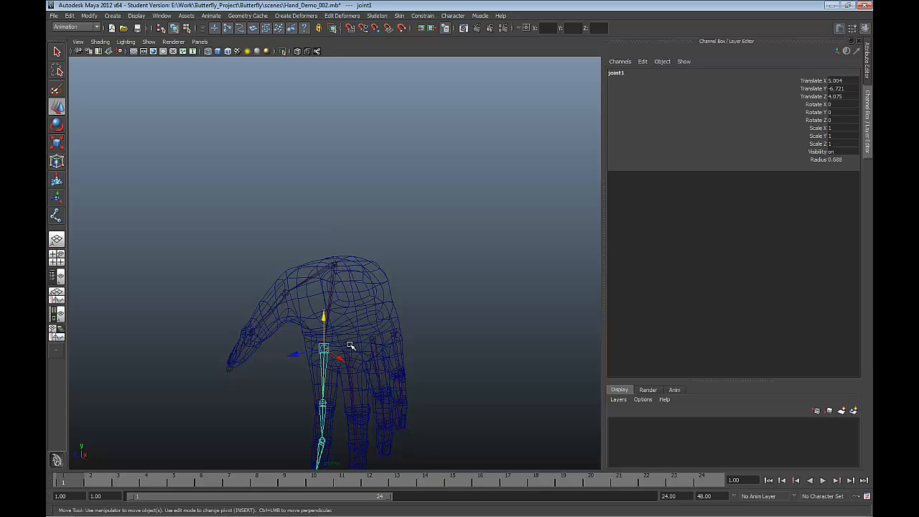
Step: Parent the base joints of the middle, ring and little fingers to the wrist joint
left_click(348, 346)
left_click(335, 265)
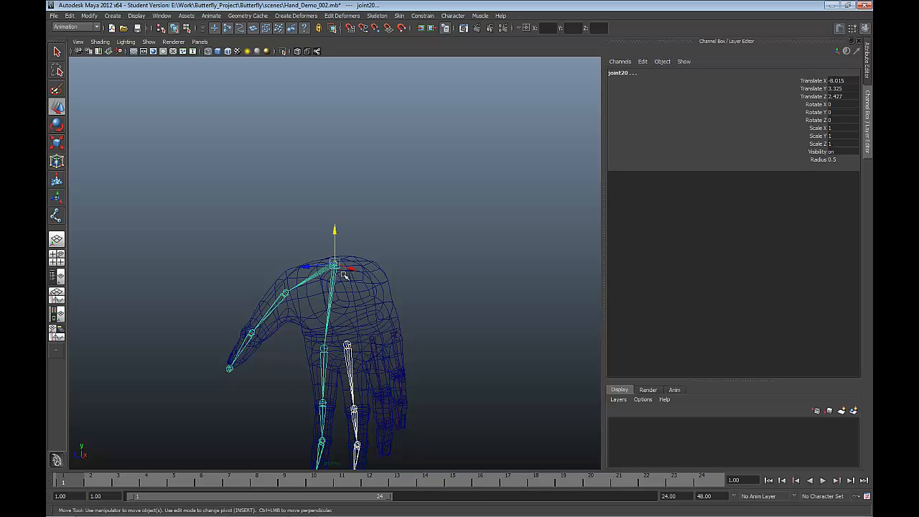
key("ctrl+z")
left_click(374, 340)
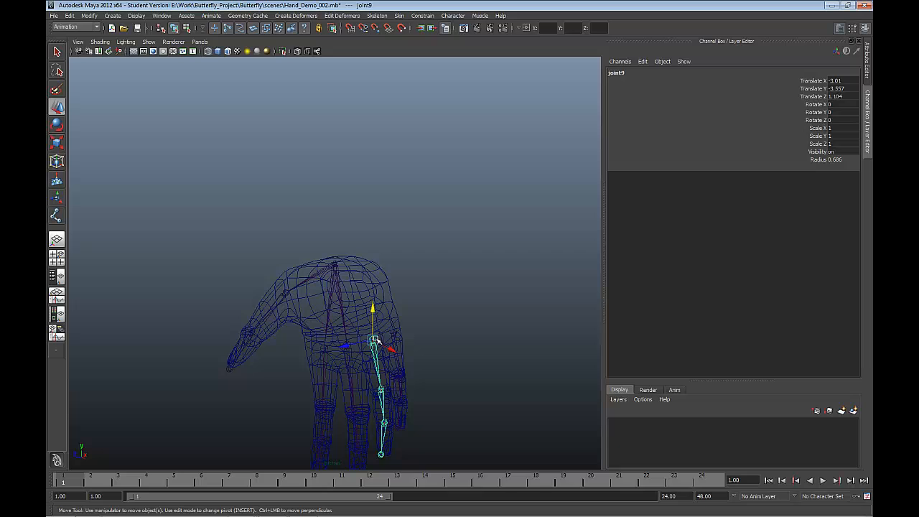
left_click(341, 267, "shift")
key("p")
left_click(393, 332)
left_click(337, 268, "shift")
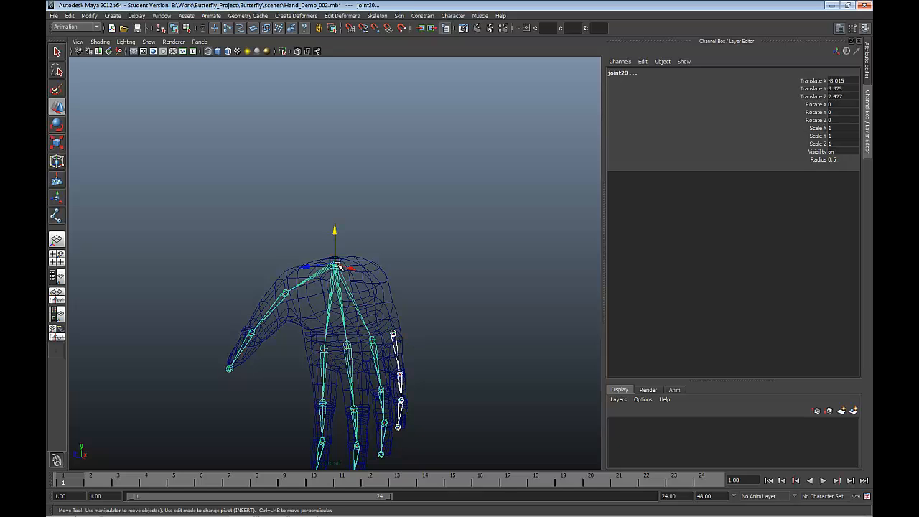
key("p")
Step: Test the little finger's bend by rotating its second joint to about -75 in Z and the following joint, and undo the rotations
left_click_drag(383, 310, 378, 402, "alt")
key("e")
key("ctrl+z")
left_click(374, 369)
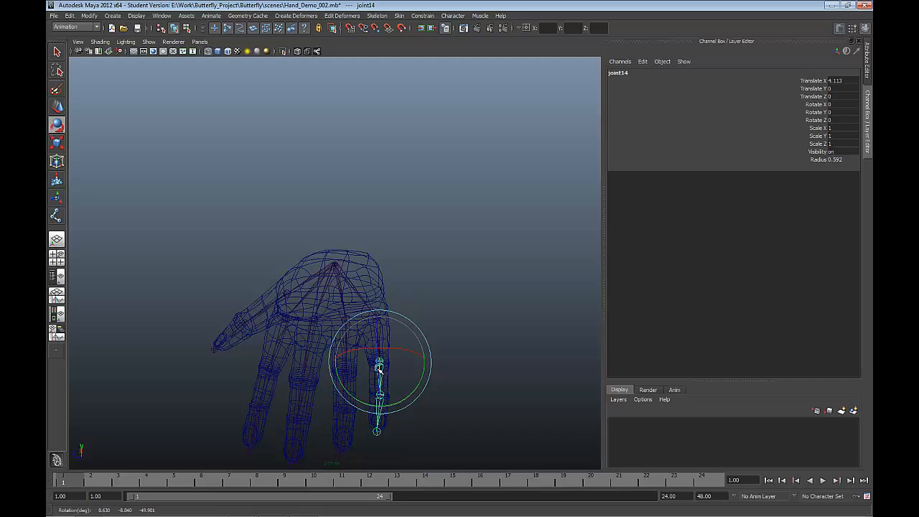
mouse_move(382, 364)
left_mouse_down()
mouse_move(382, 390)
mouse_move(372, 365)
mouse_move(375, 311)
mouse_move(379, 348)
left_mouse_up()
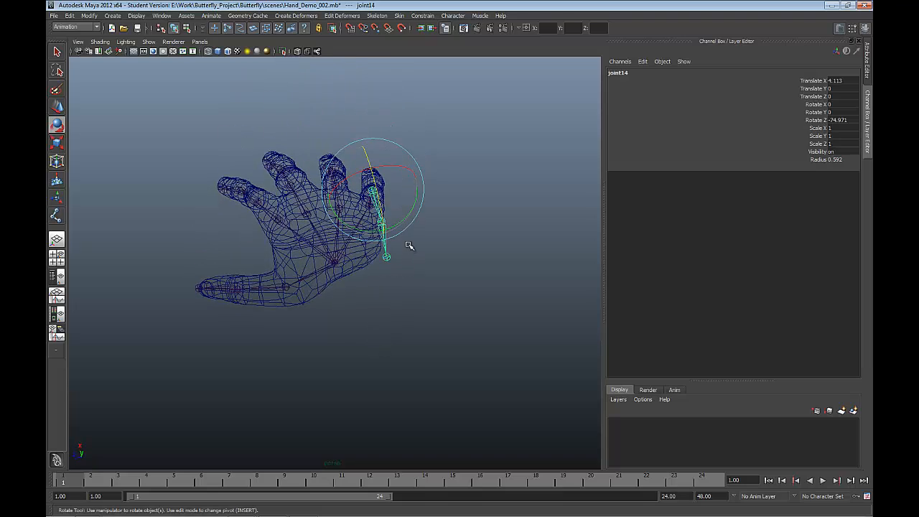
left_click(379, 245)
left_click_drag(386, 233, 388, 269)
left_click_drag(387, 269, 437, 170, "alt")
key("ctrl+z")
key("ctrl+z")
key("ctrl+z")
key("ctrl+z")
left_click(421, 217)
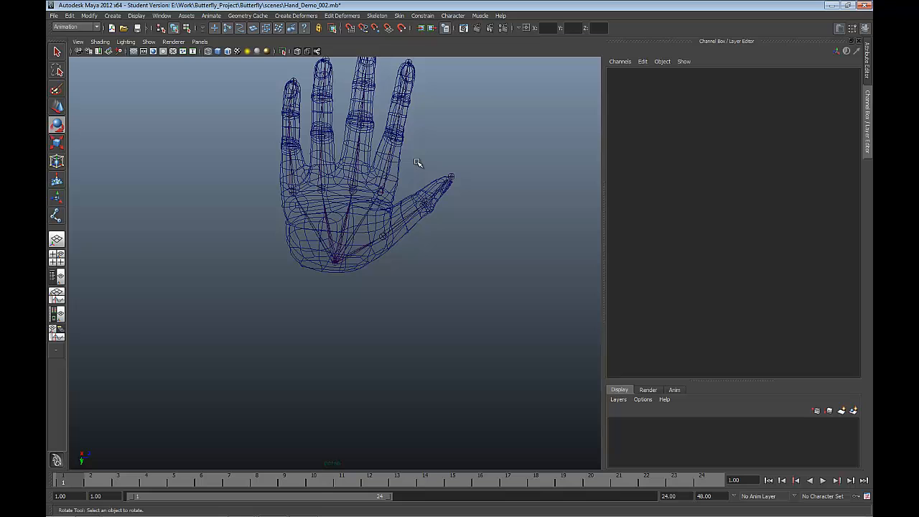
Step: Put the hand mesh on a new display layer named Hand and hide that layer, leaving the skeleton deselected
left_click(385, 233)
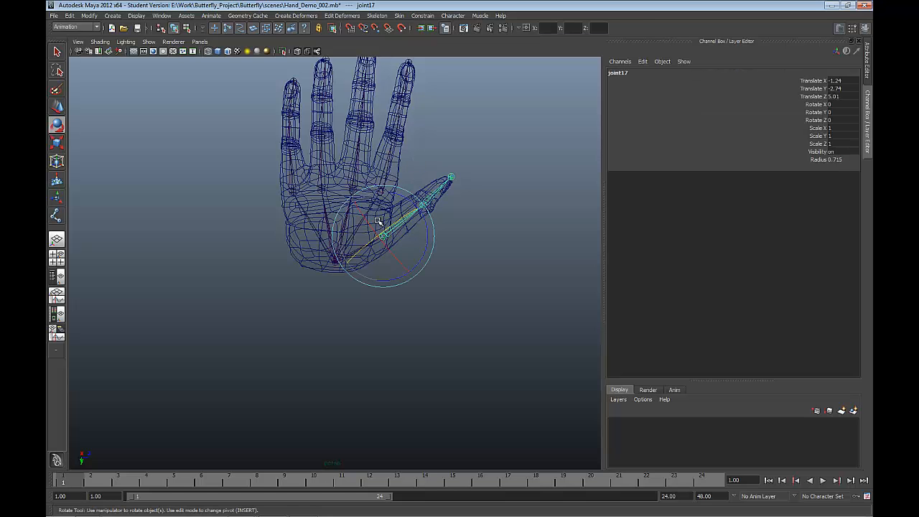
left_click_drag(373, 207, 290, 218, "alt")
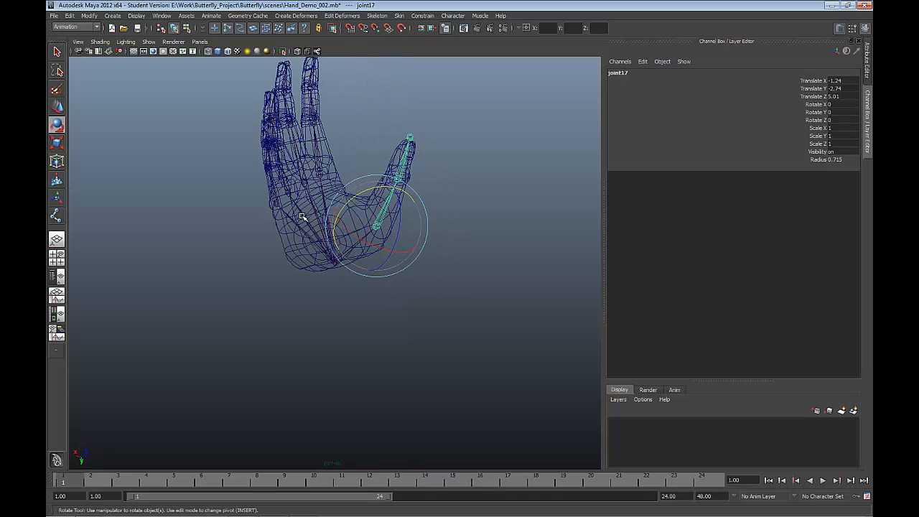
key("5")
mouse_move(332, 182)
left_mouse_down("alt")
mouse_move(371, 199)
mouse_move(332, 157)
mouse_move(240, 152)
left_mouse_up("alt")
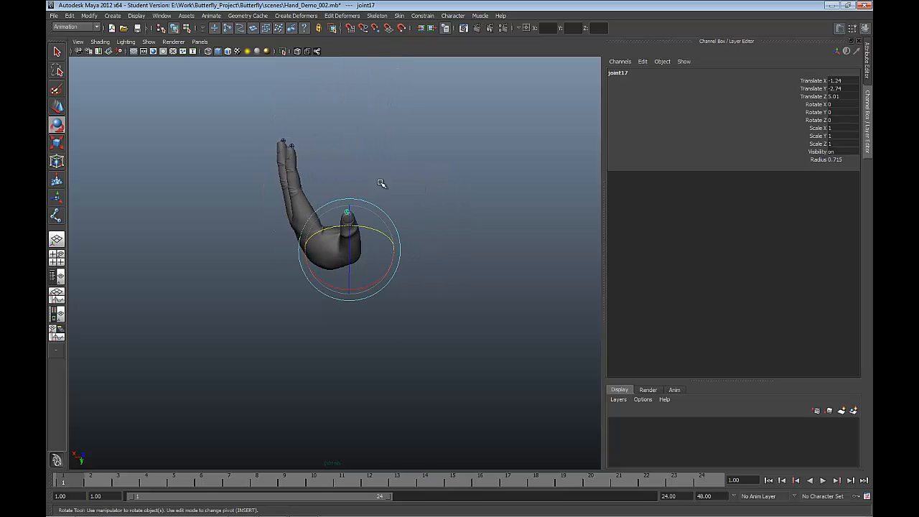
left_click_drag(381, 183, 322, 180, "alt")
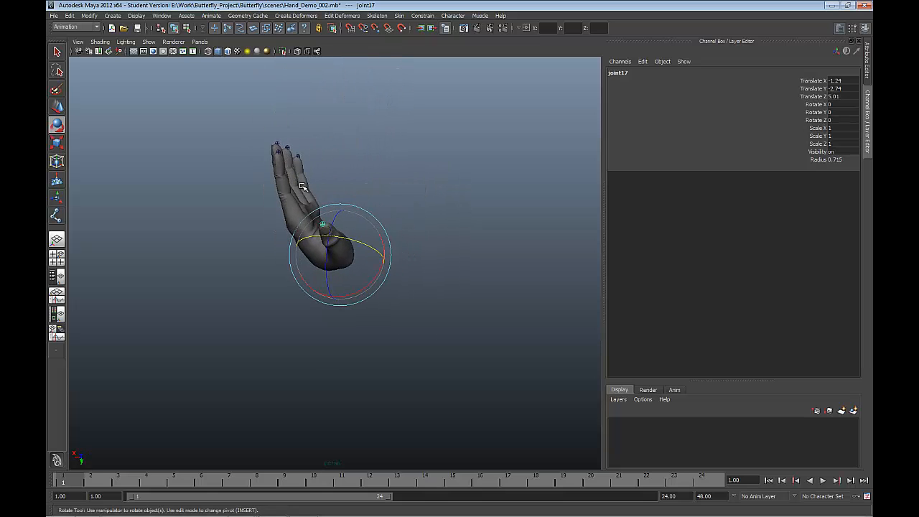
left_click(302, 187)
left_click(344, 268)
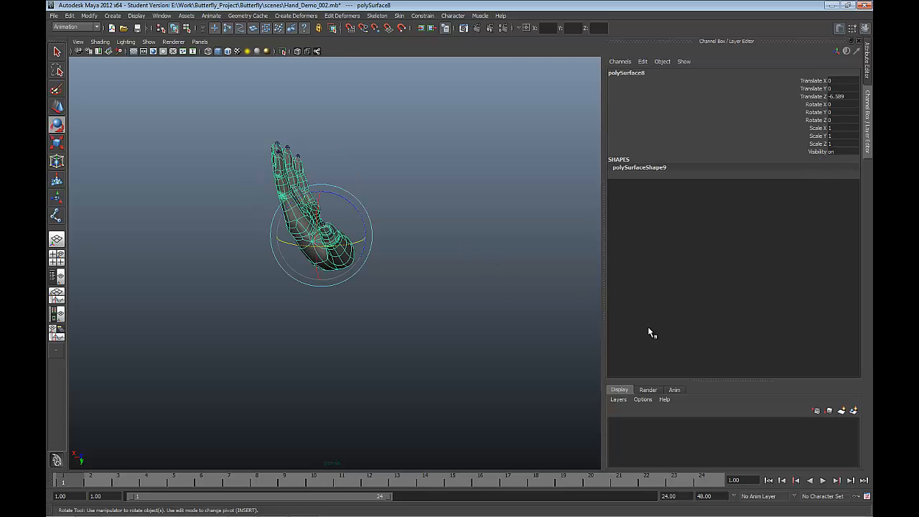
left_click(852, 409)
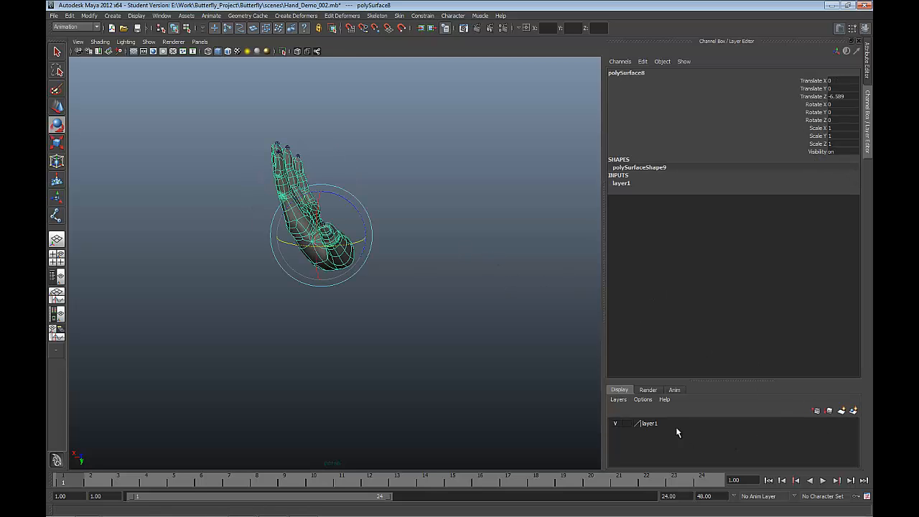
double_click(650, 425)
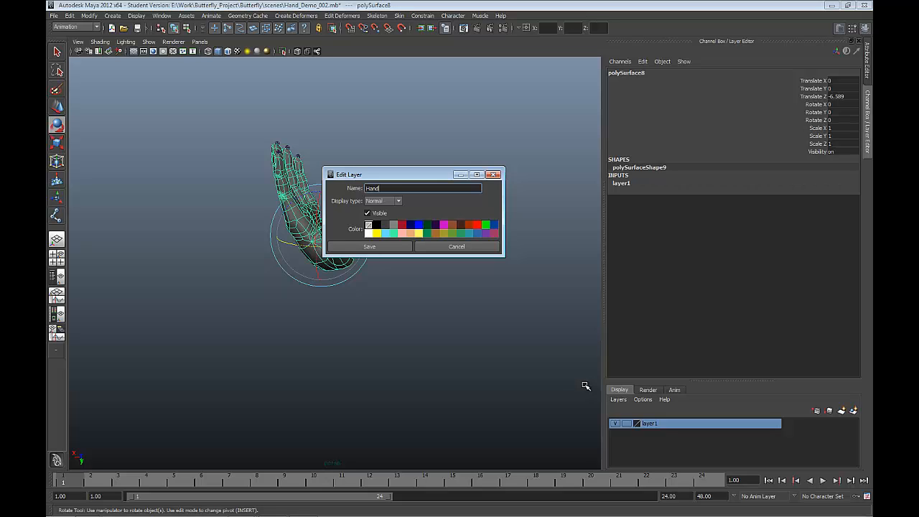
left_click(391, 247)
left_click(615, 424)
left_click(431, 330)
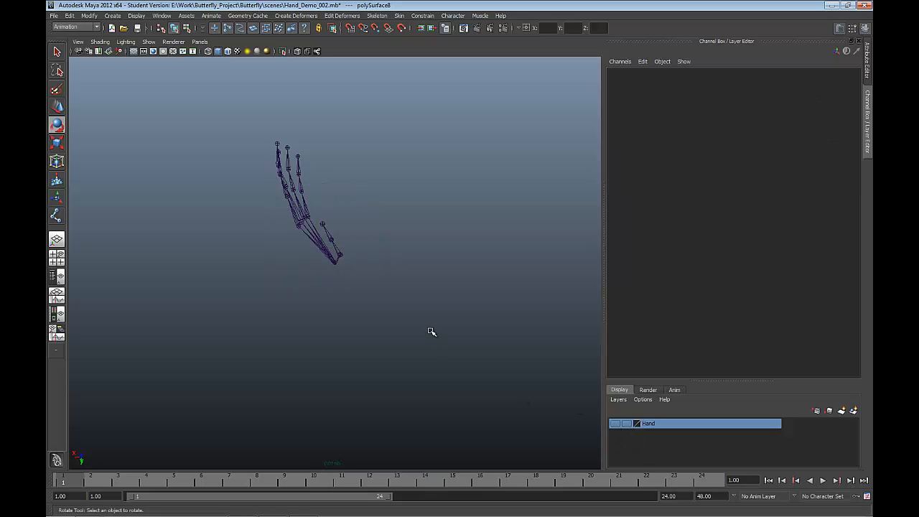
Step: Test-rotate the little finger's base joint, undo the free rotation, and reset its Rotate Z to 0
scroll(315, 229, "up", 4)
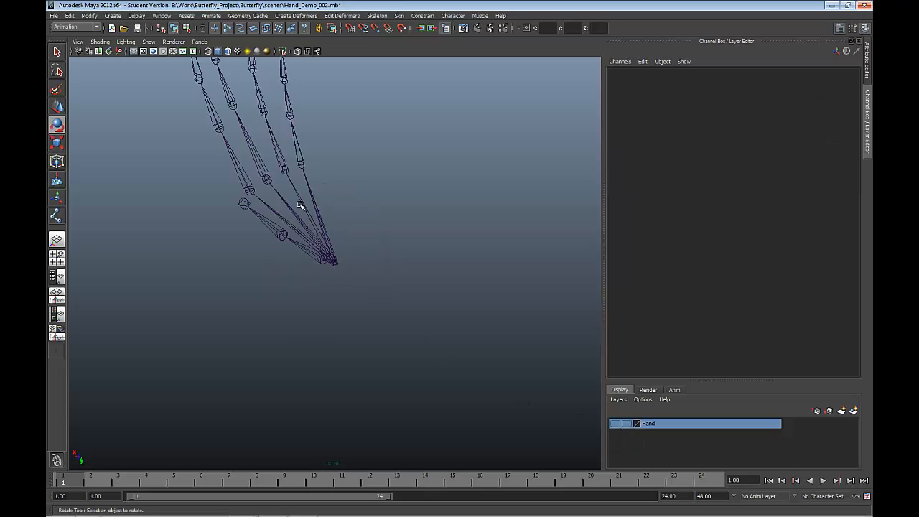
scroll(302, 205, "down", 2)
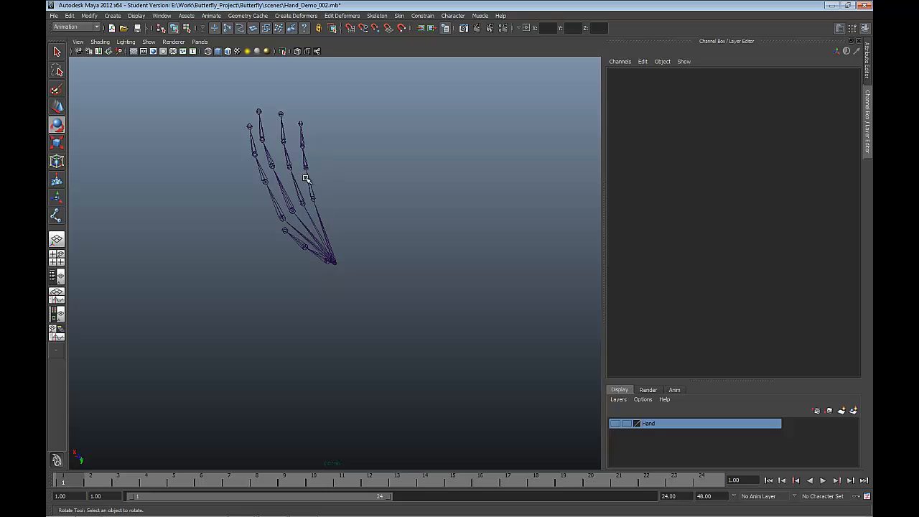
left_click(308, 180)
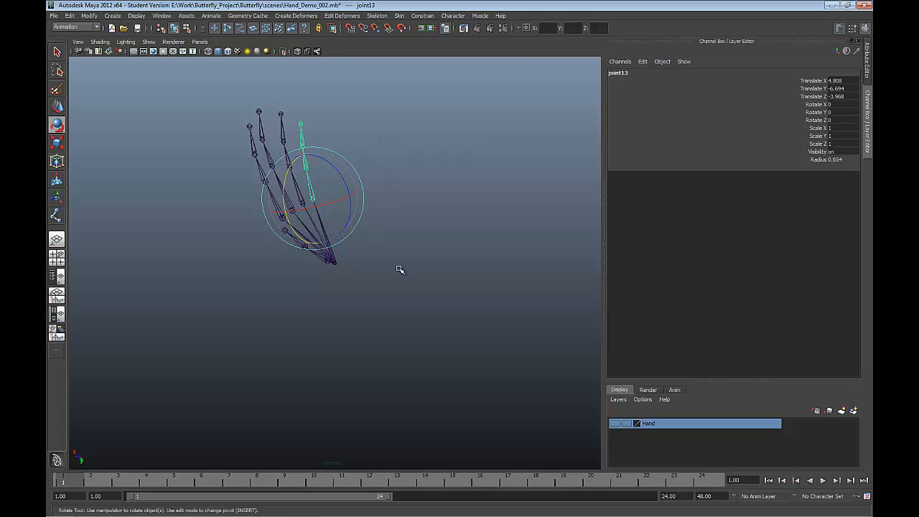
left_click_drag(398, 268, 333, 199, "alt")
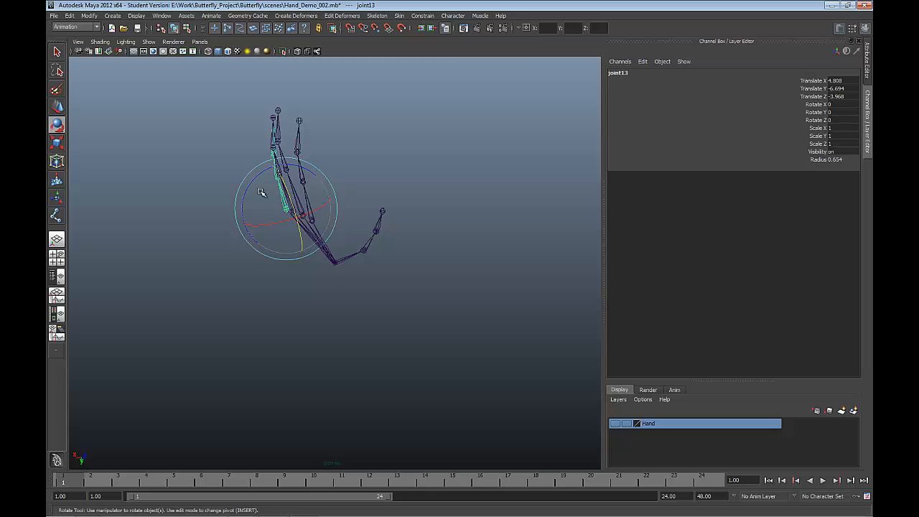
left_click_drag(252, 185, 285, 181)
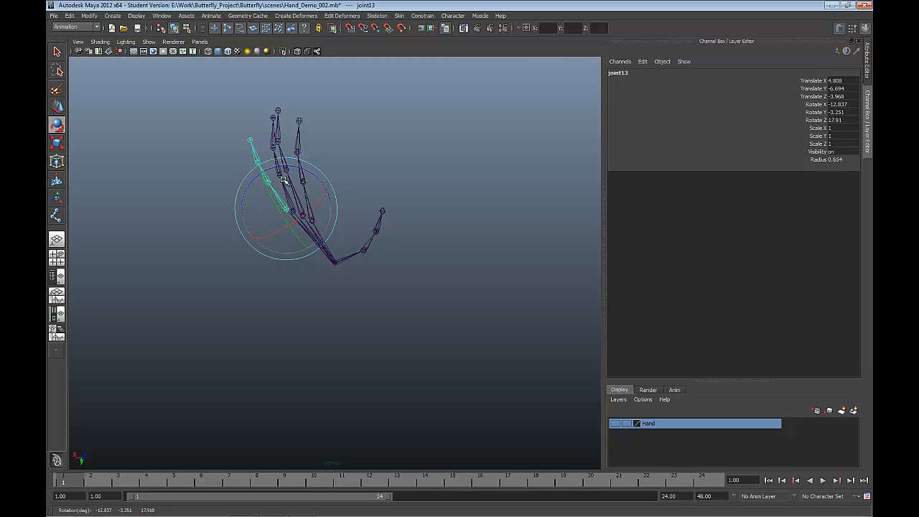
key("ctrl+z")
left_click_drag(369, 264, 387, 244, "alt")
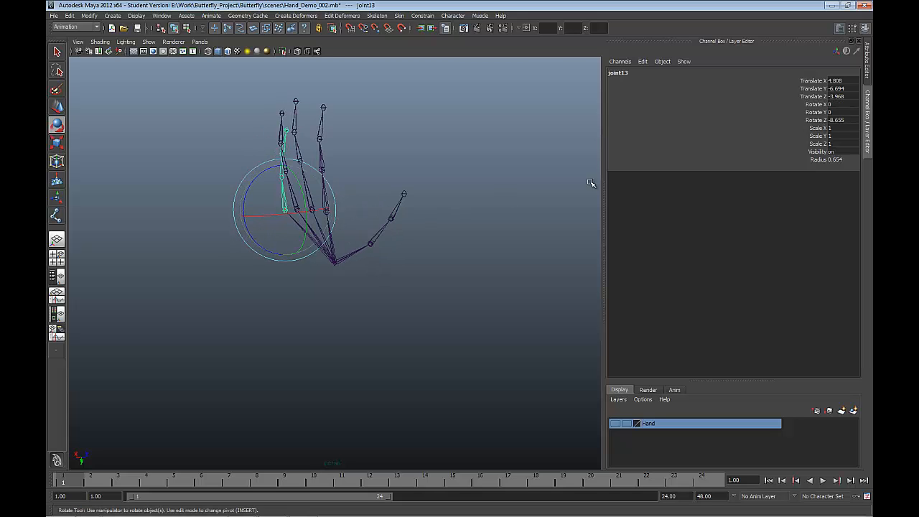
left_click(831, 122)
type("0")
key("Return")
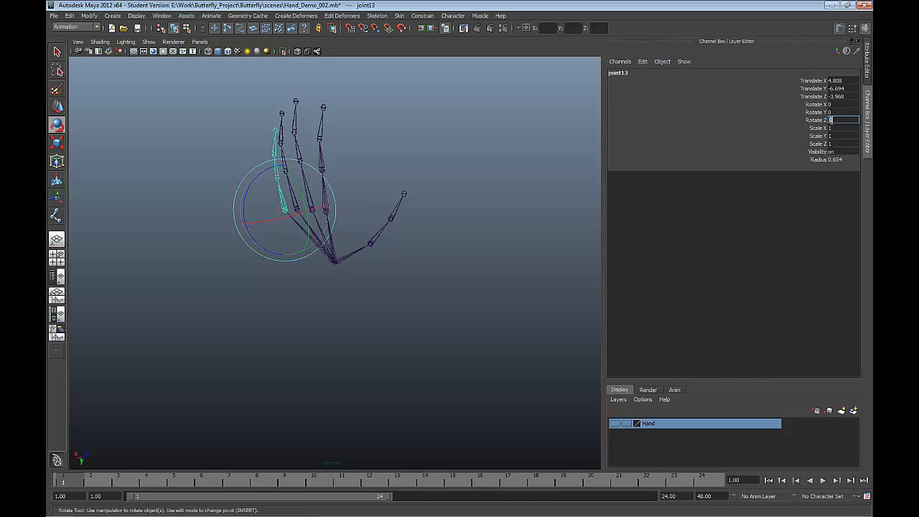
Step: Draw a NURBS circle below the skeleton and snap its center onto the wrist joint
left_click_drag(558, 174, 524, 169, "alt")
key("space")
left_click_drag(483, 132, 615, 209)
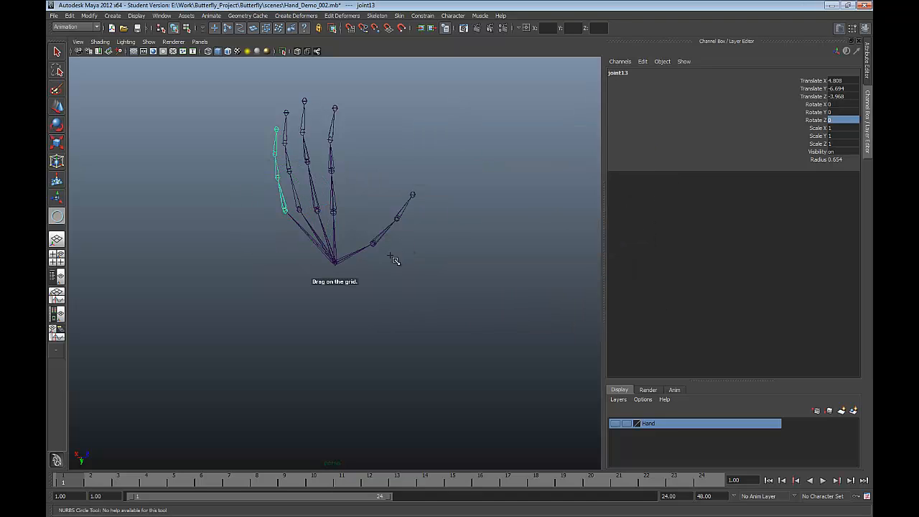
left_click_drag(338, 278, 406, 289)
key("w")
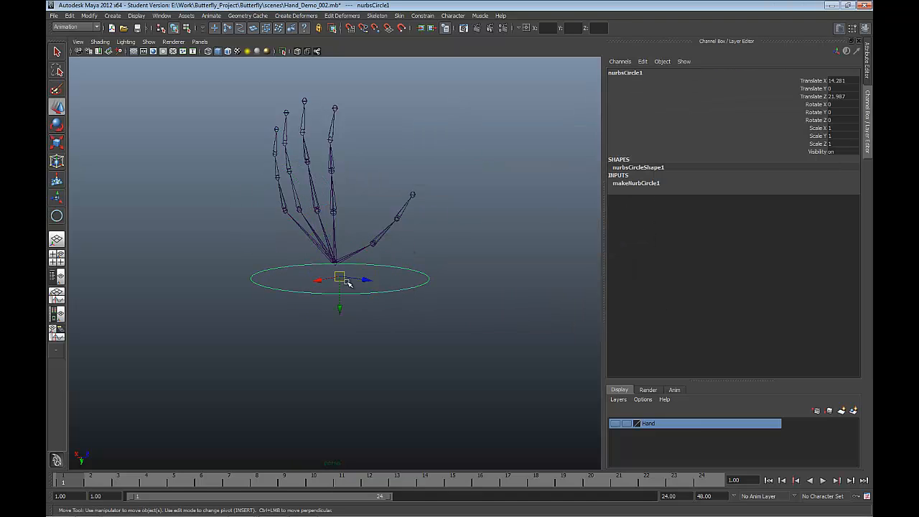
key("v")
left_click_drag(339, 277, 369, 285)
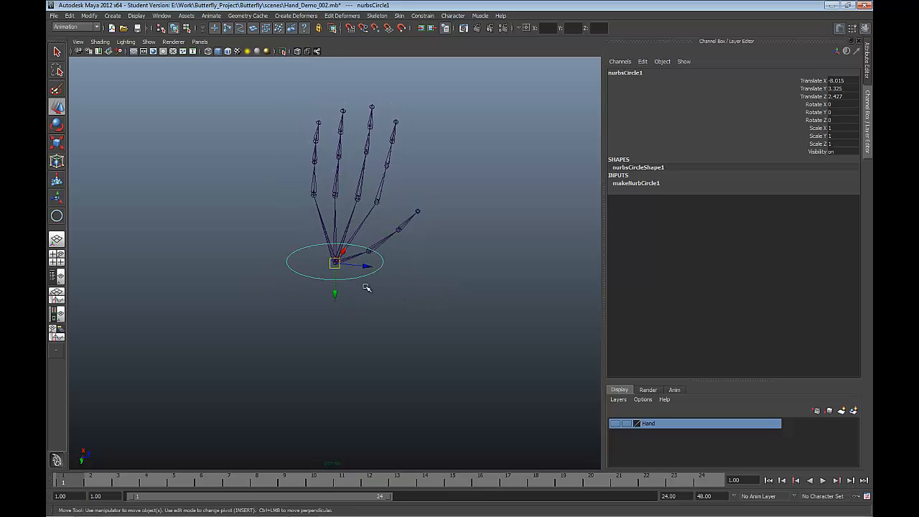
Step: Scale the wrist circle uniformly to about 2.174, comparing it with the hand mesh by briefly showing the Hand layer
left_click_drag(374, 253, 424, 240, "alt")
key("r")
left_click(615, 424)
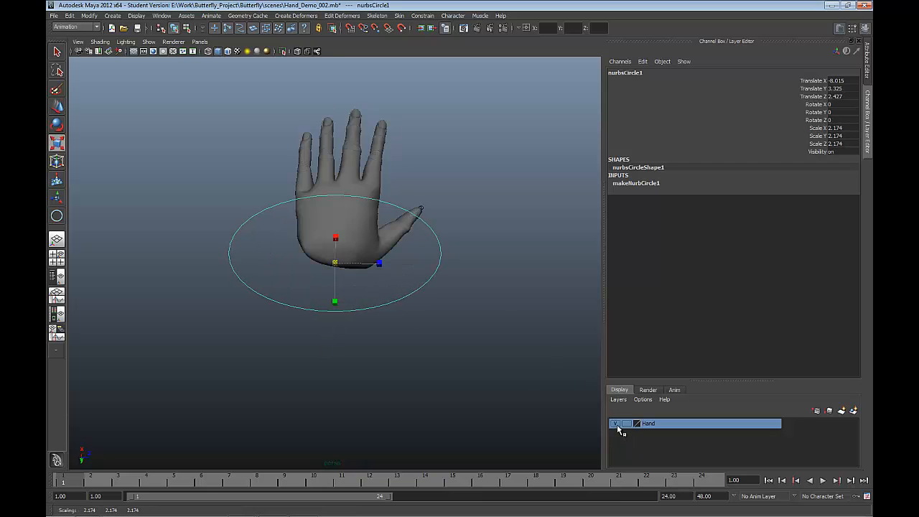
left_click_drag(521, 361, 513, 402, "alt")
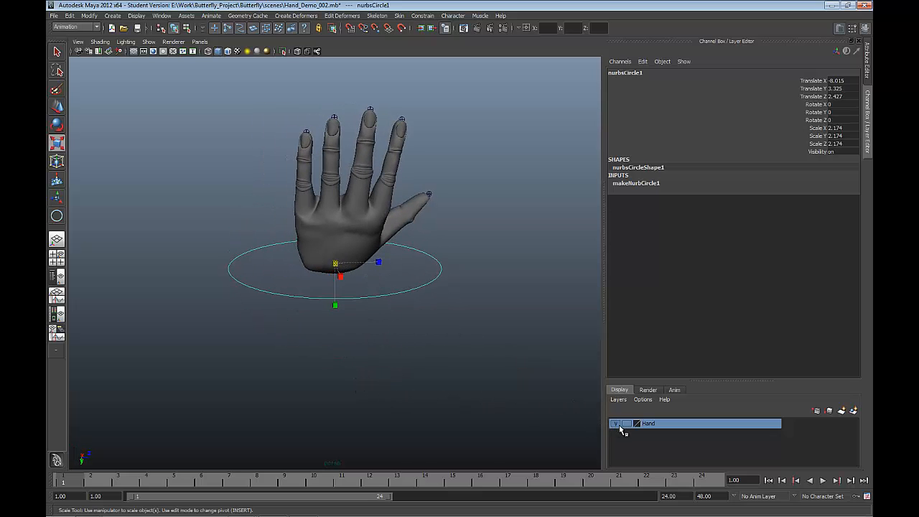
left_click(615, 424)
left_click_drag(404, 302, 448, 296, "alt")
scroll(493, 132, "down", 2)
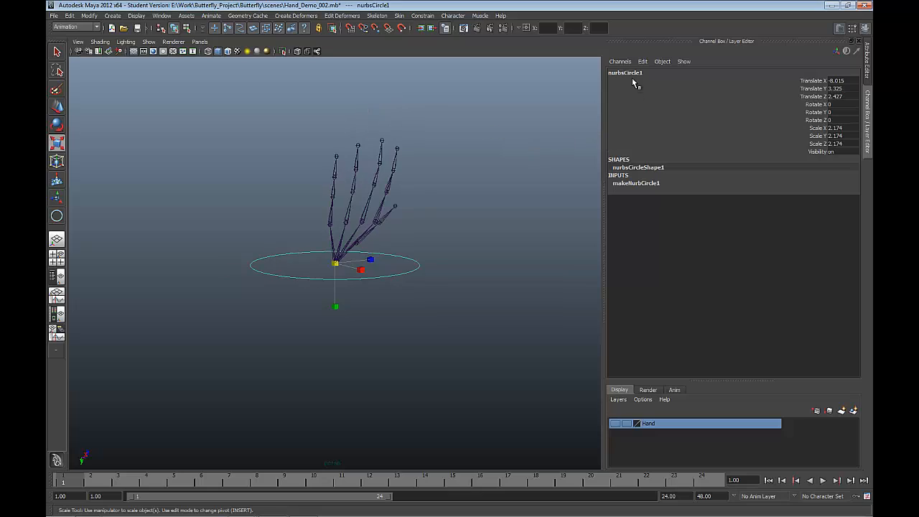
Step: Rename the wrist's NURBS circle to Hand_Ctrl
left_click(636, 73)
left_click_drag(640, 72, 549, 68)
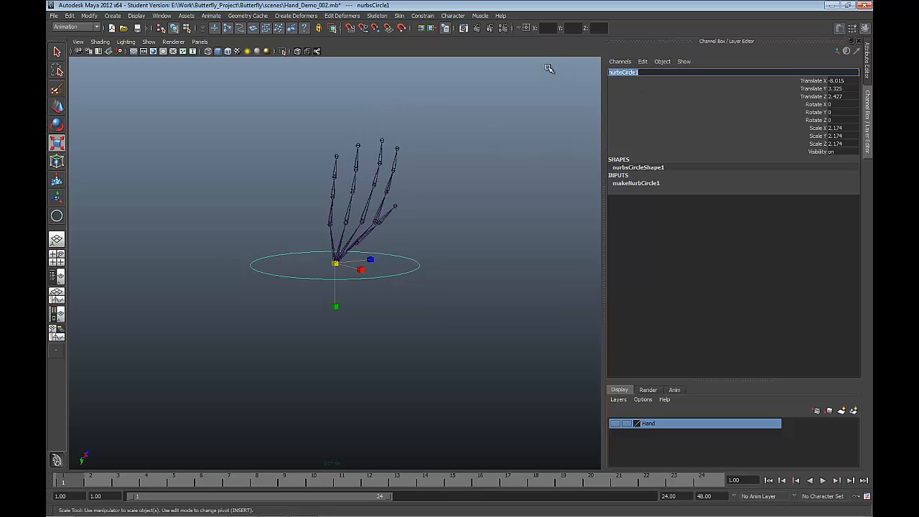
type("Hand_Ctrl")
key("Return")
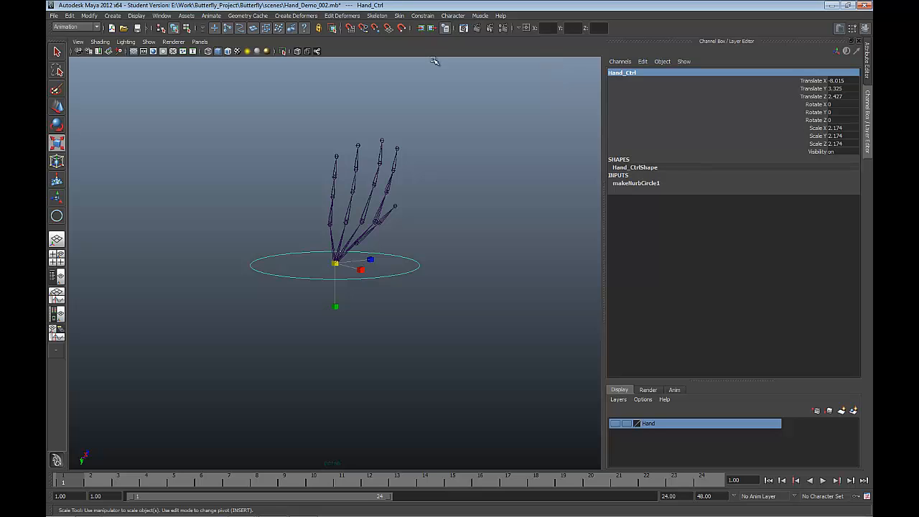
Step: Freeze the transformations of Hand_Ctrl and delete all construction history in the scene
left_click(89, 15)
left_click(119, 48)
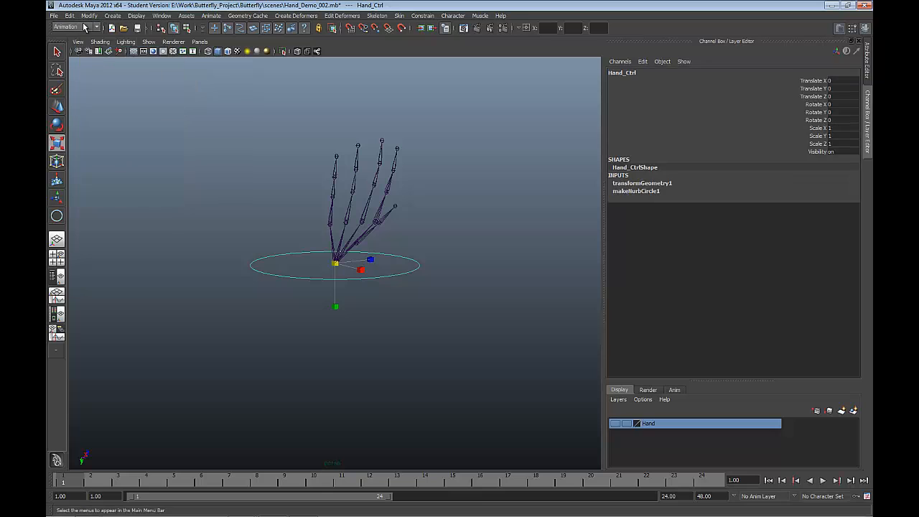
left_click(70, 15)
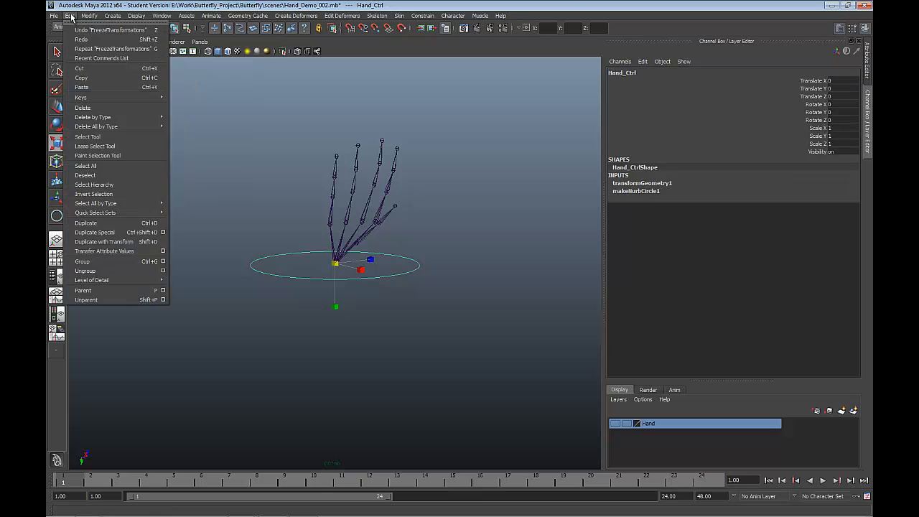
mouse_move(132, 118)
left_click(188, 123)
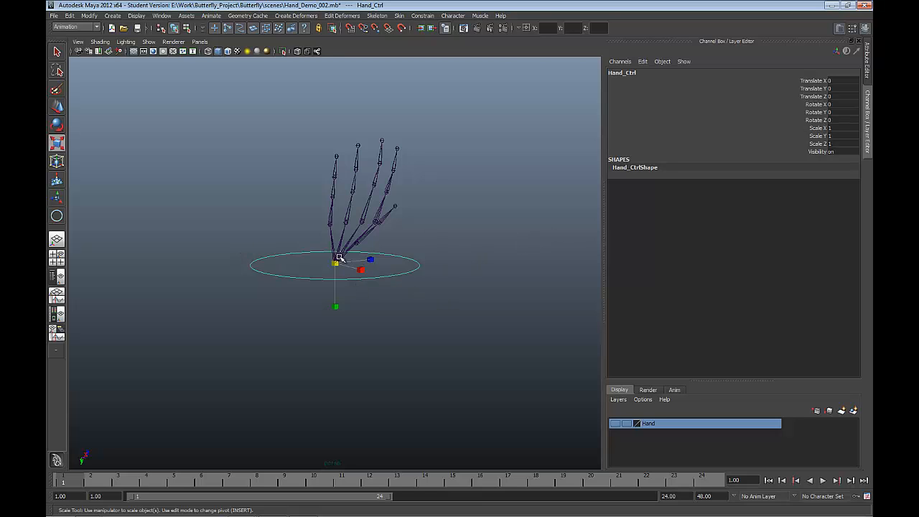
Step: Start adding a new attribute named Pinkie_Curl to Hand_Ctrl
left_click_drag(342, 258, 316, 241, "alt")
left_click(89, 15)
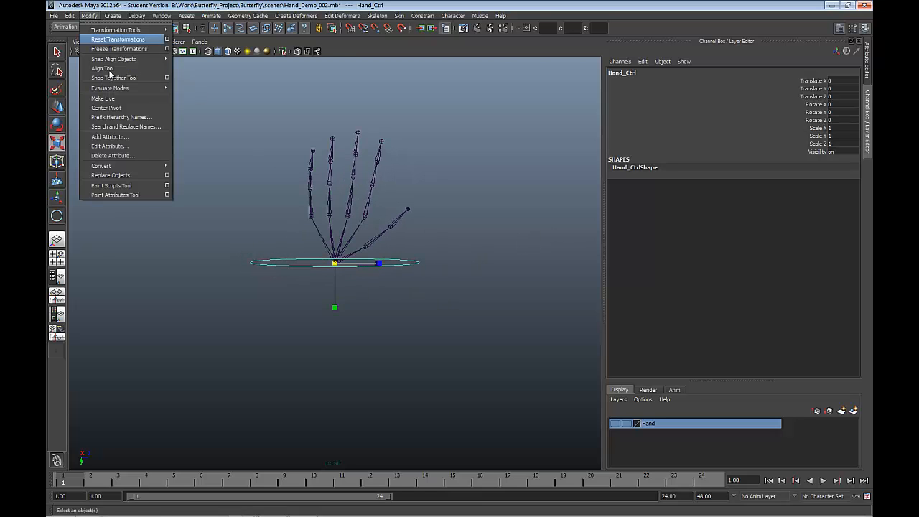
left_click(108, 137)
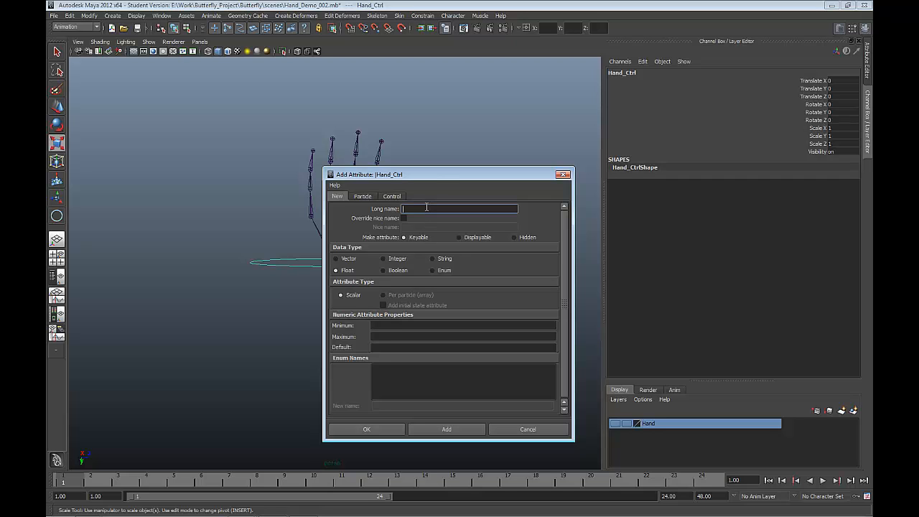
left_click_drag(429, 175, 426, 248)
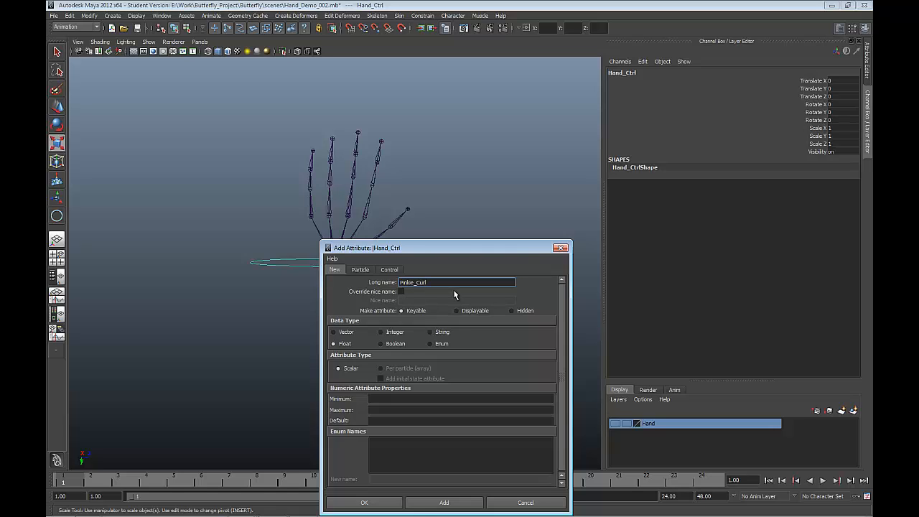
Step: Try the attribute name Pinkie_Curl_Forward with a minimum of 0, and shorten the name back to Pinkie_Curl
left_click_drag(440, 282, 348, 280)
left_click_drag(426, 248, 424, 232)
left_click(435, 266)
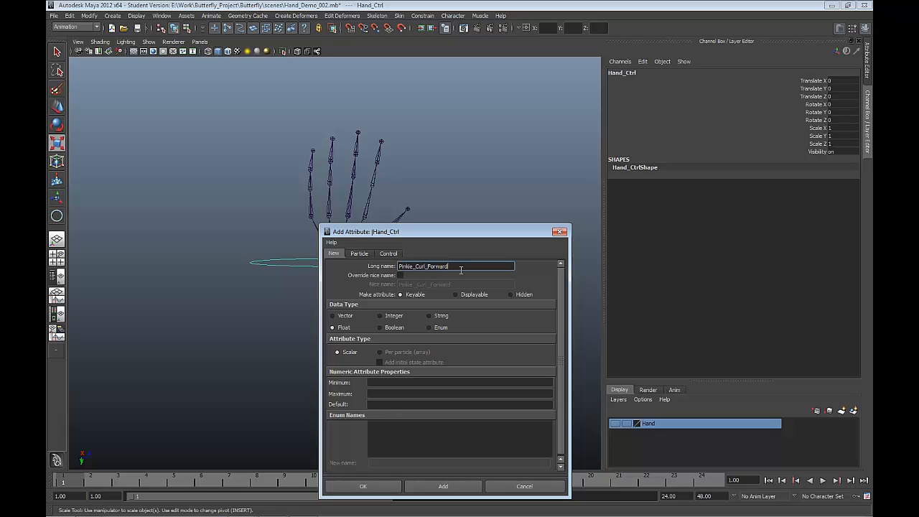
left_click(374, 381)
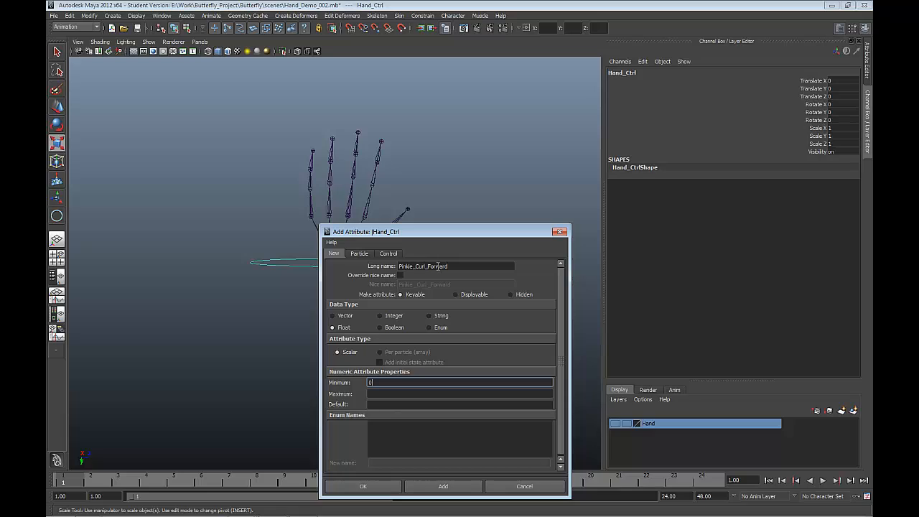
left_click_drag(425, 266, 515, 278)
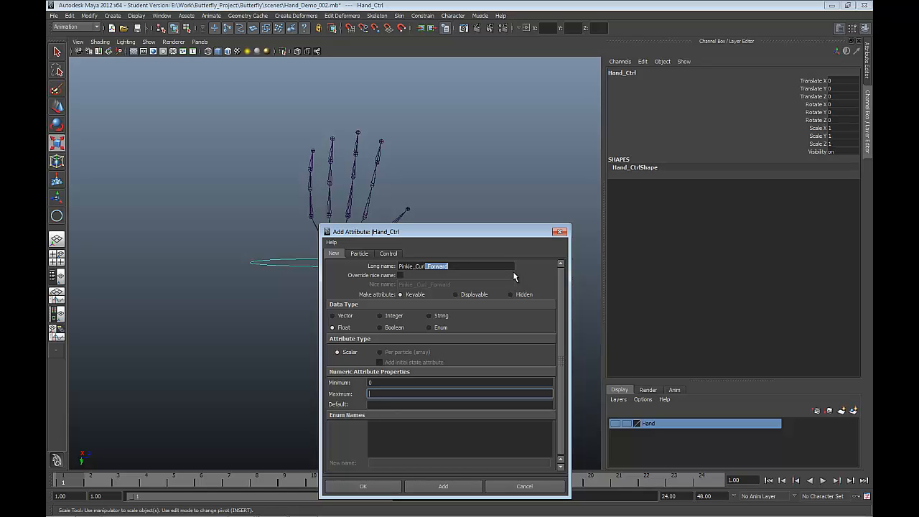
left_click_drag(466, 265, 426, 265)
key("BackSpace")
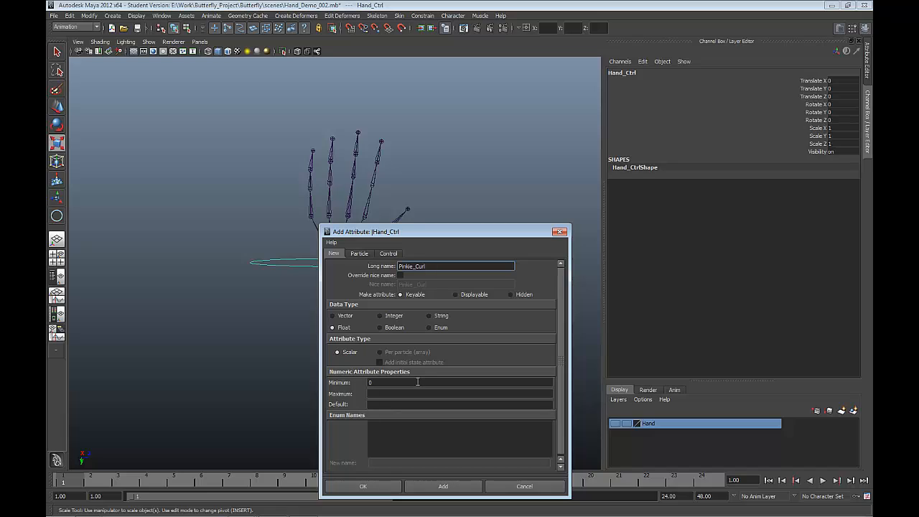
Step: Give the Pinkie_Curl attribute a minimum of -10, a maximum of 20 and a default of 0, and create it
left_click(375, 383)
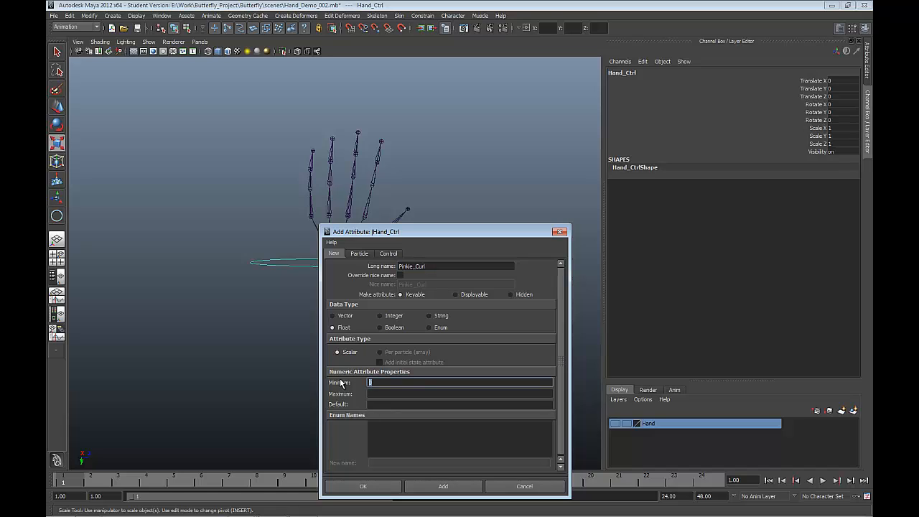
type("-10")
key("Tab")
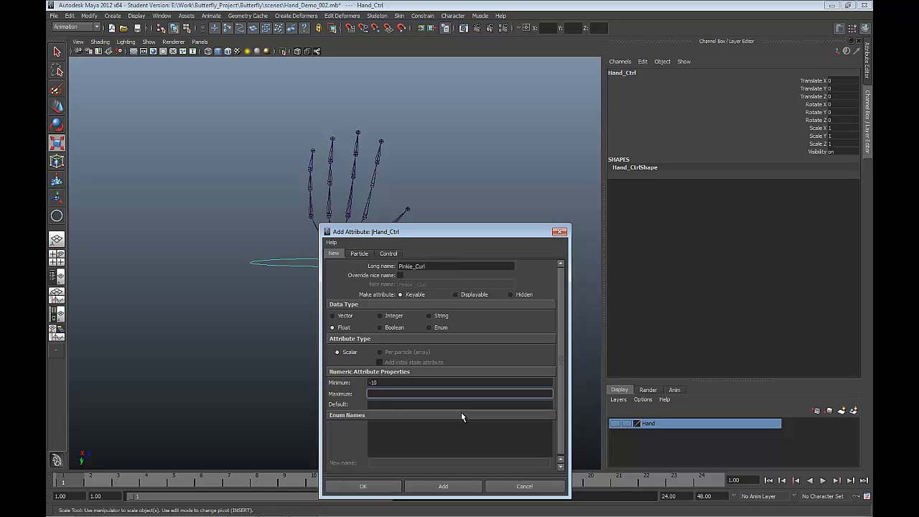
type("20")
left_click(397, 404)
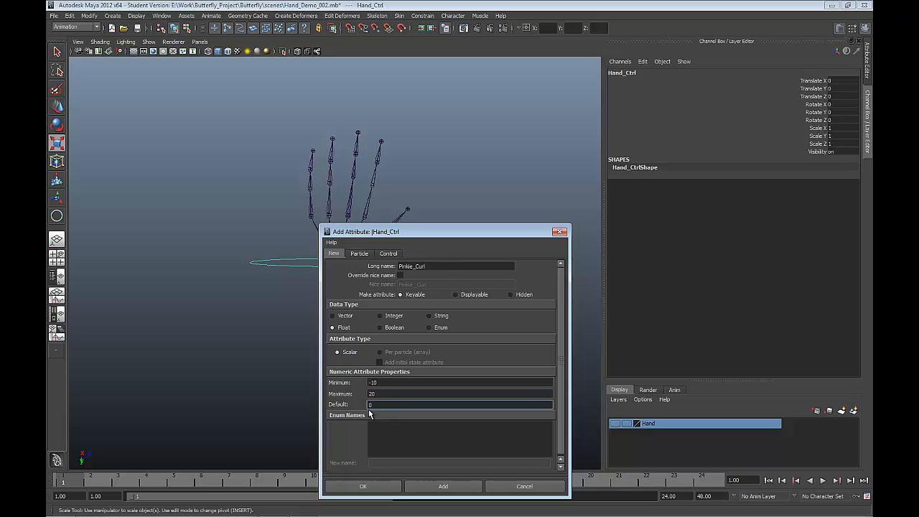
left_click(388, 486)
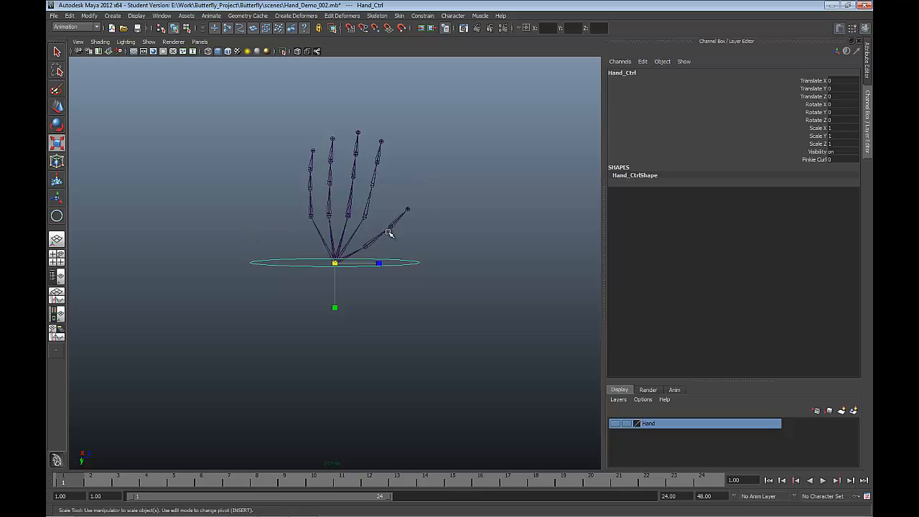
Step: Select the little finger's base joint, joint13, and open the Set Driven Key window beside the skeleton
left_click_drag(307, 276, 334, 207, "alt")
left_click(350, 216)
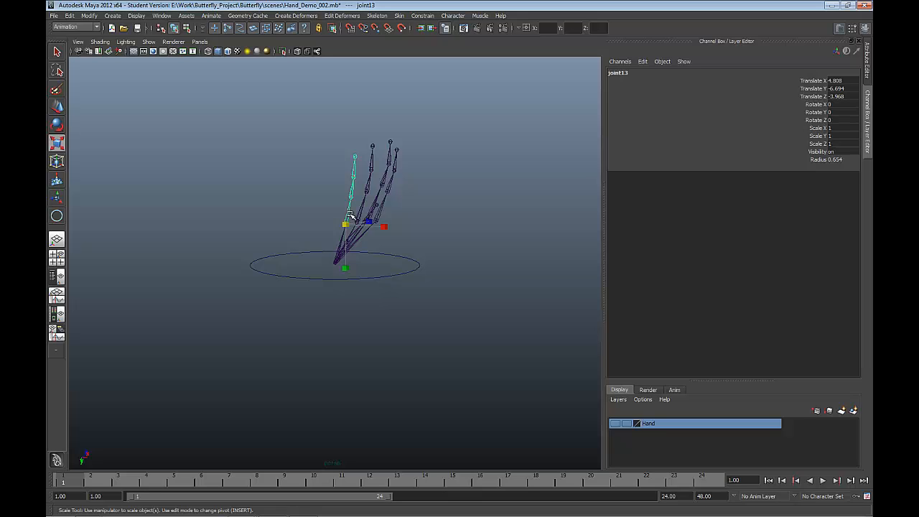
left_click_drag(350, 214, 363, 237, "alt")
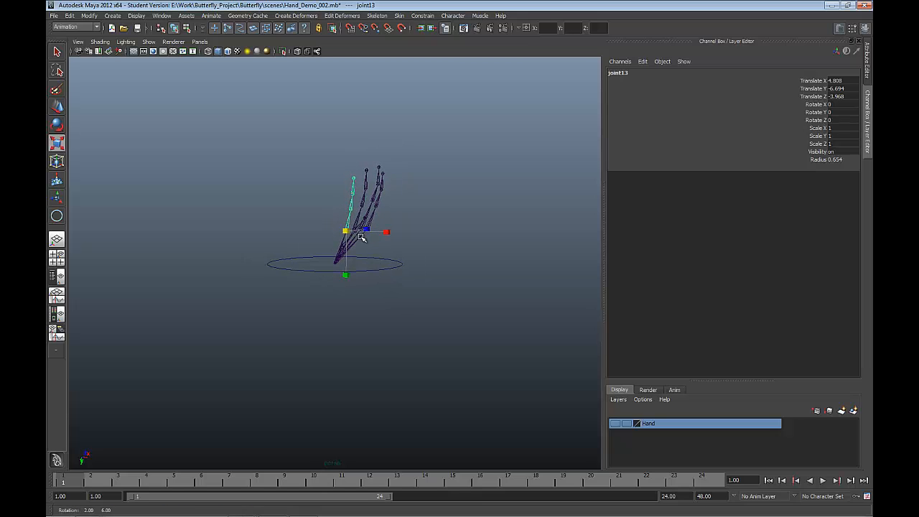
left_click_drag(306, 148, 308, 160, "alt")
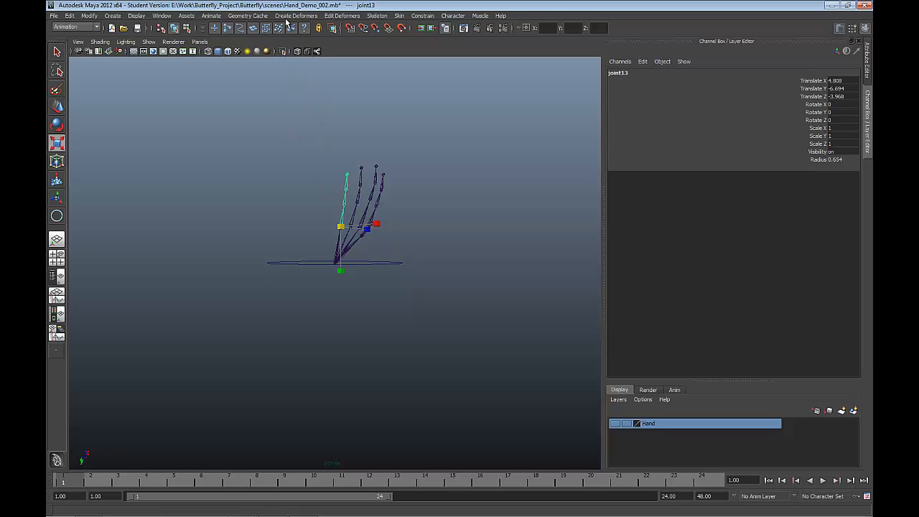
left_click(211, 15)
mouse_move(229, 58)
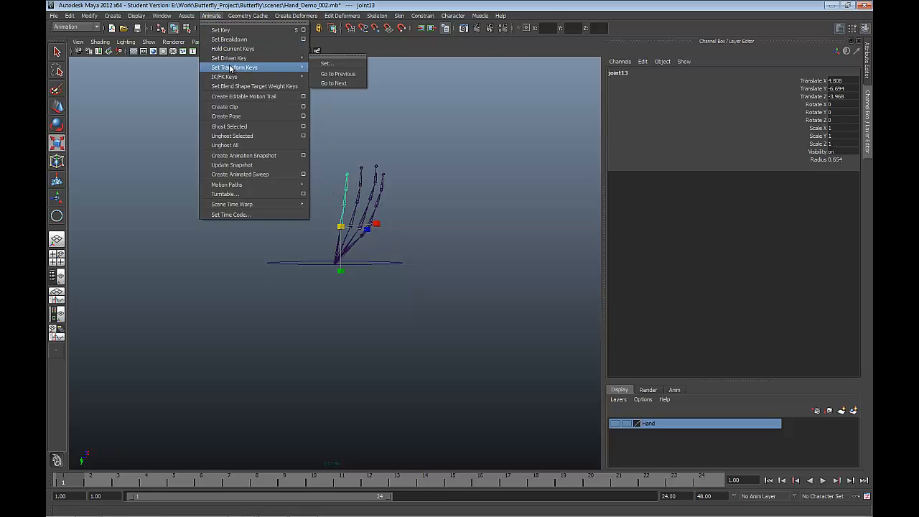
left_click(327, 66)
left_click_drag(560, 129, 486, 130)
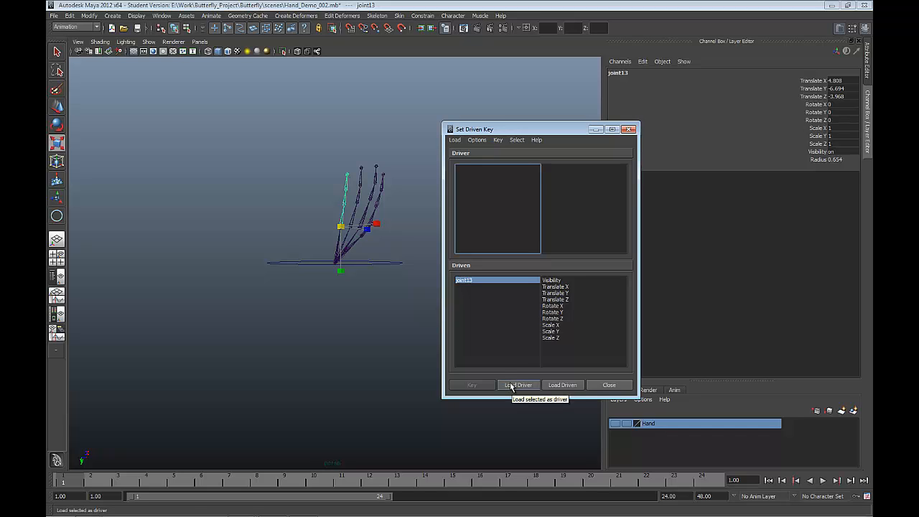
Step: Load Hand_Ctrl as the driver and choose its Pinkie Curl attribute
left_click(378, 259)
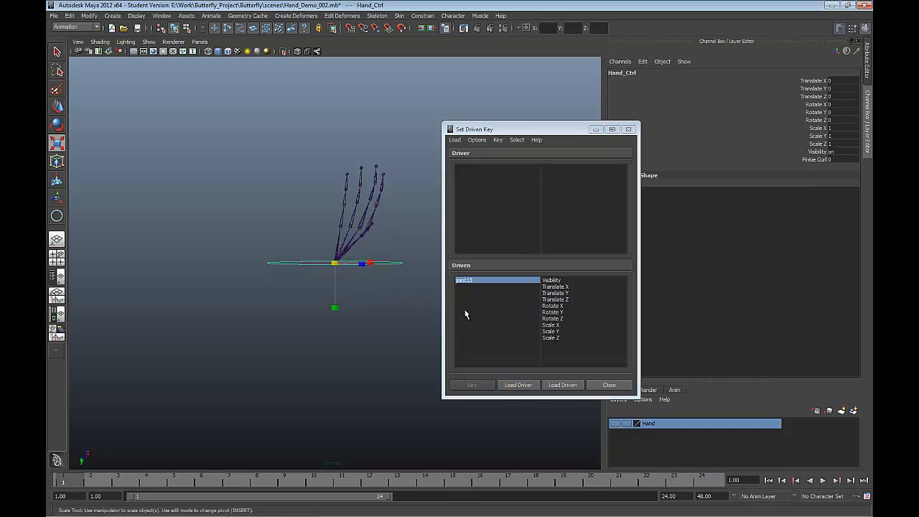
left_click(506, 388)
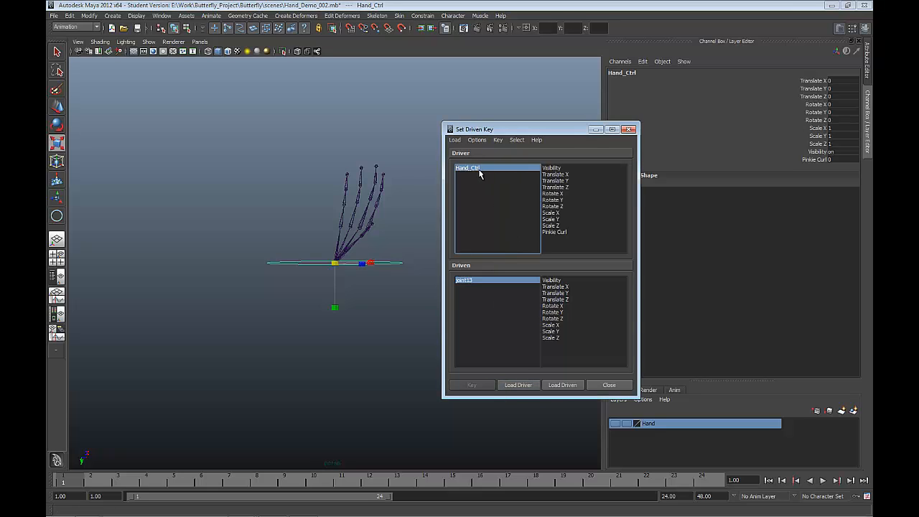
left_click(548, 232)
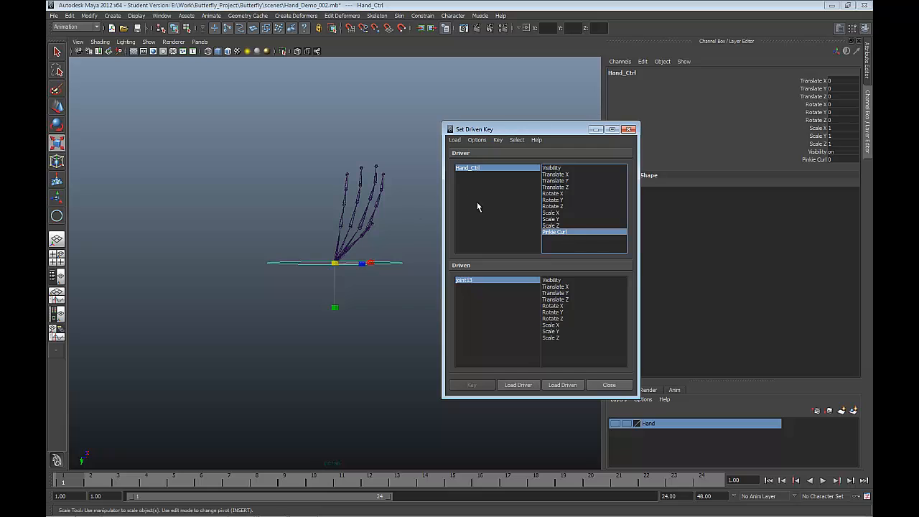
Step: Load the little finger's base joint as the driven object and choose its Rotate Z attribute
left_click(345, 216)
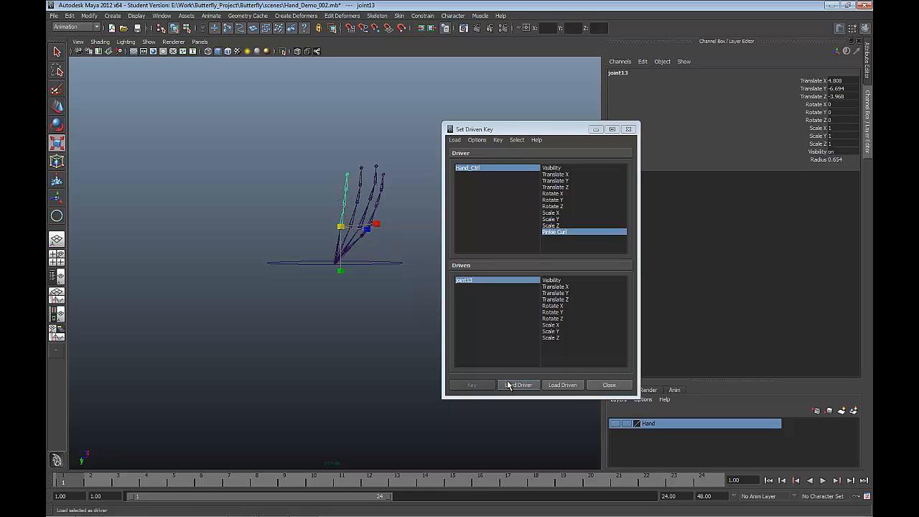
left_click(568, 388)
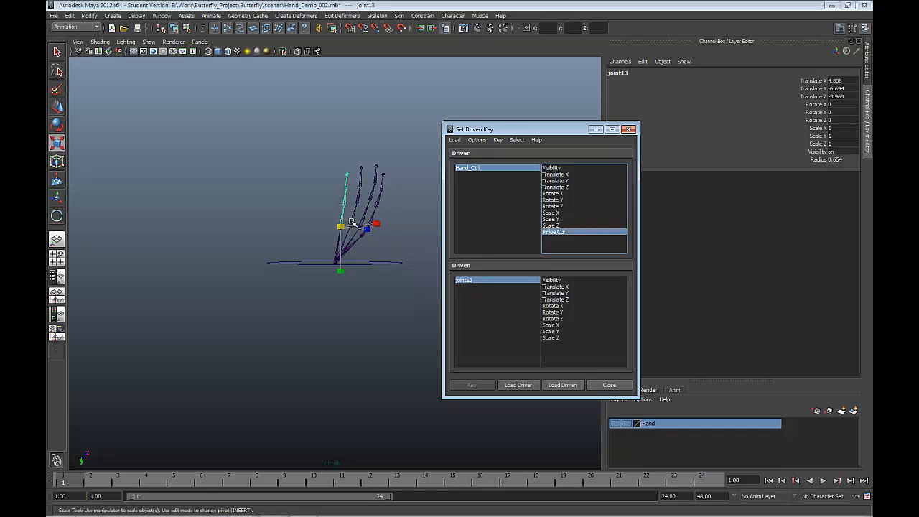
left_click(811, 119)
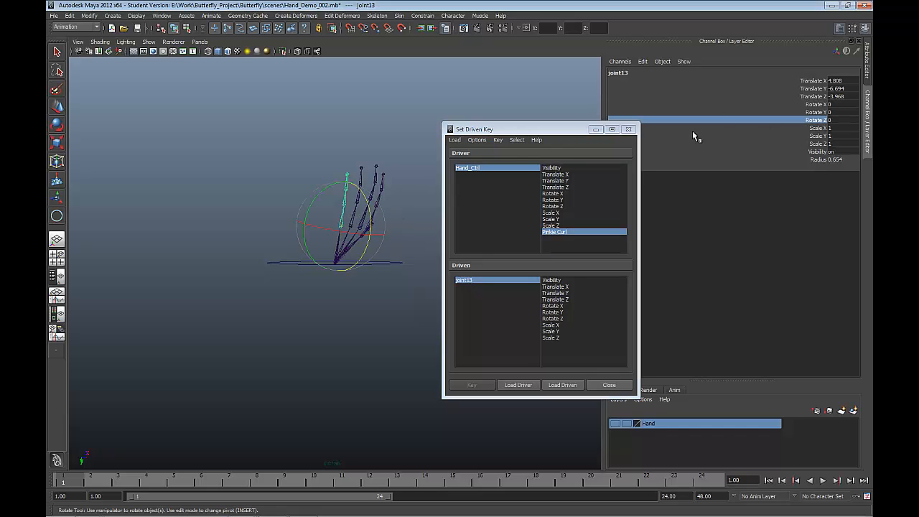
left_click(562, 318)
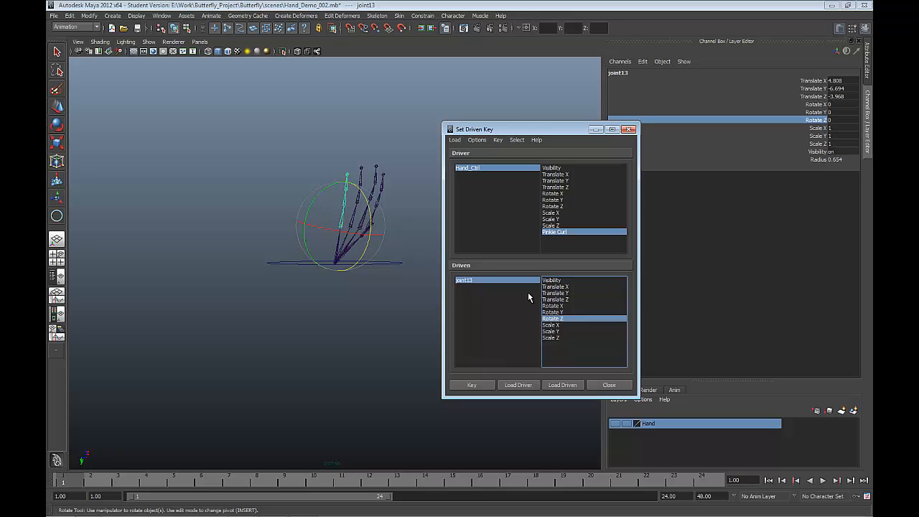
Step: Set a driven key linking Hand_Ctrl's Pinkie Curl at 0 to joint13's Rotate Z at 0
left_click(491, 169)
left_click(543, 232)
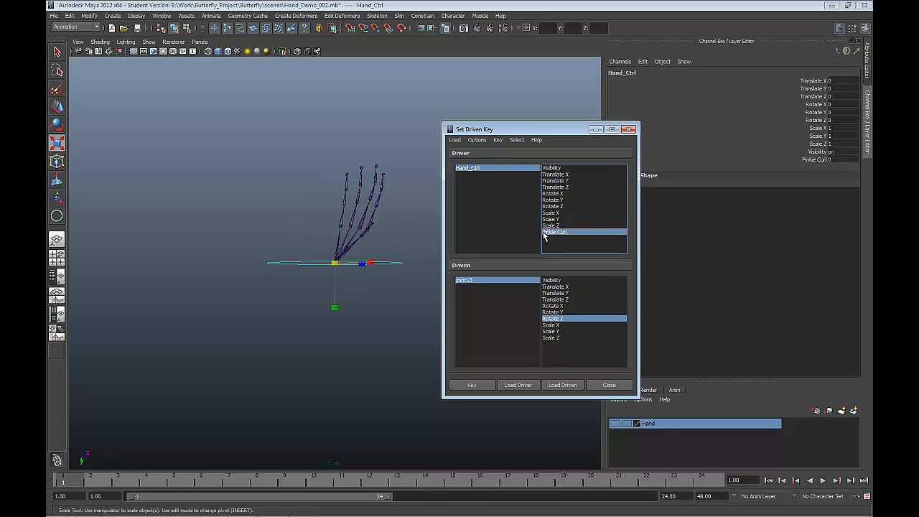
left_click(480, 281)
left_click(564, 319)
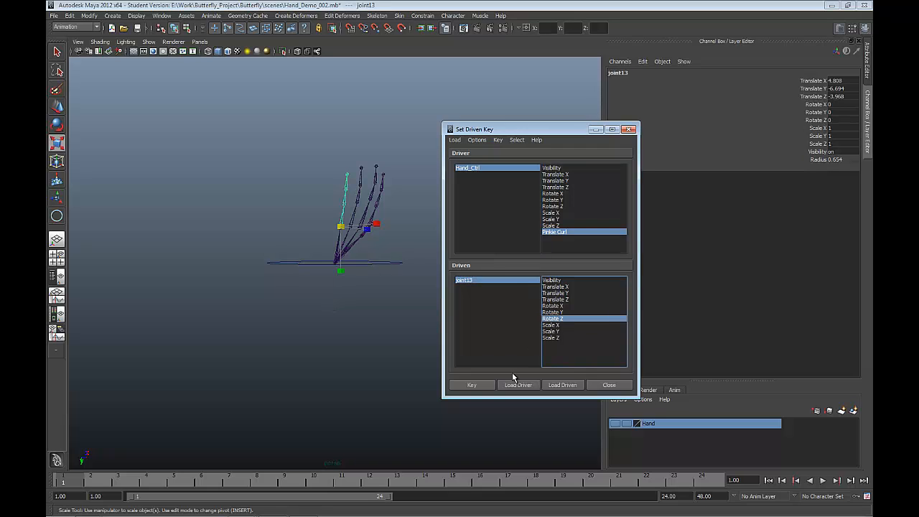
left_click(473, 386)
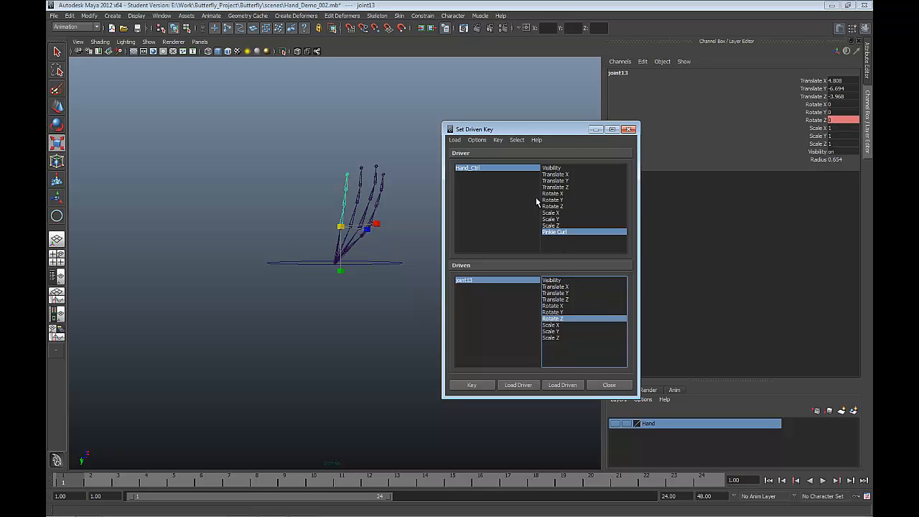
Step: Set Hand_Ctrl's Pinkie Curl driver value to -10
left_click(513, 169)
left_click(549, 233)
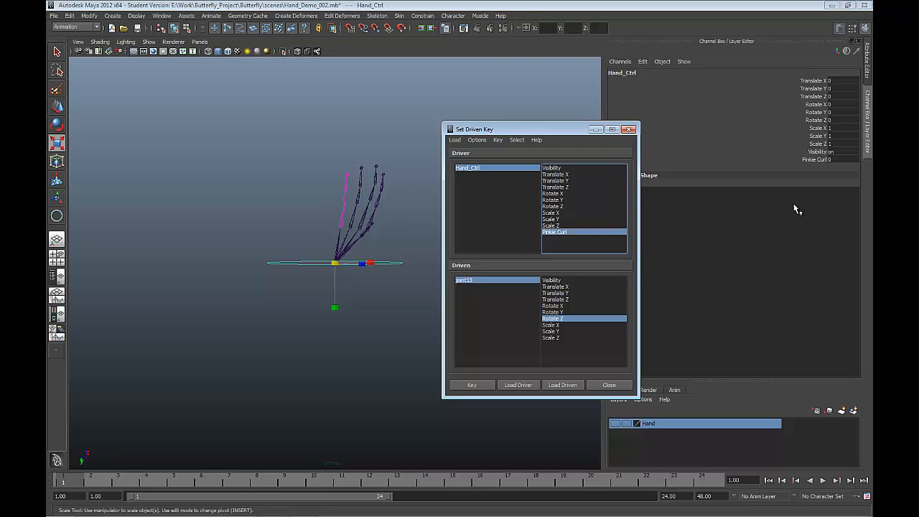
double_click(832, 159)
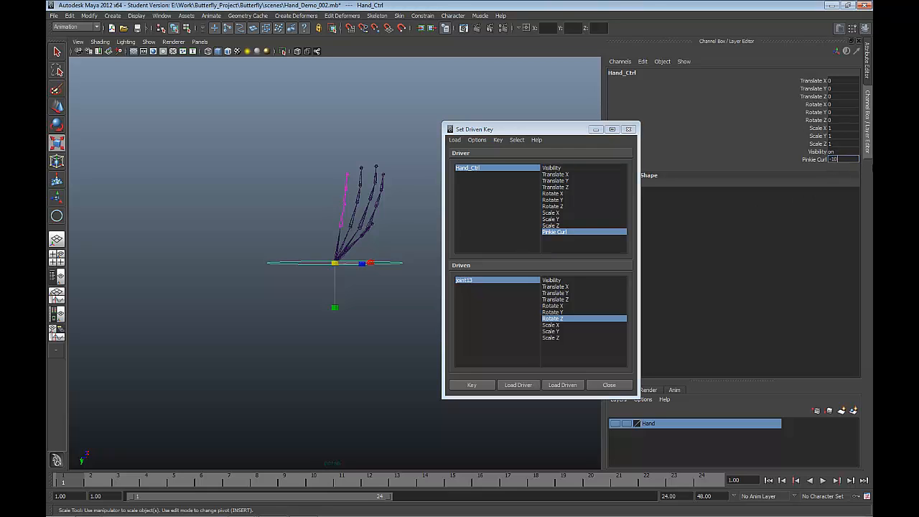
Step: Rotate the little finger's base joint, joint13, around Z to about 29.8 degrees
left_click(492, 280)
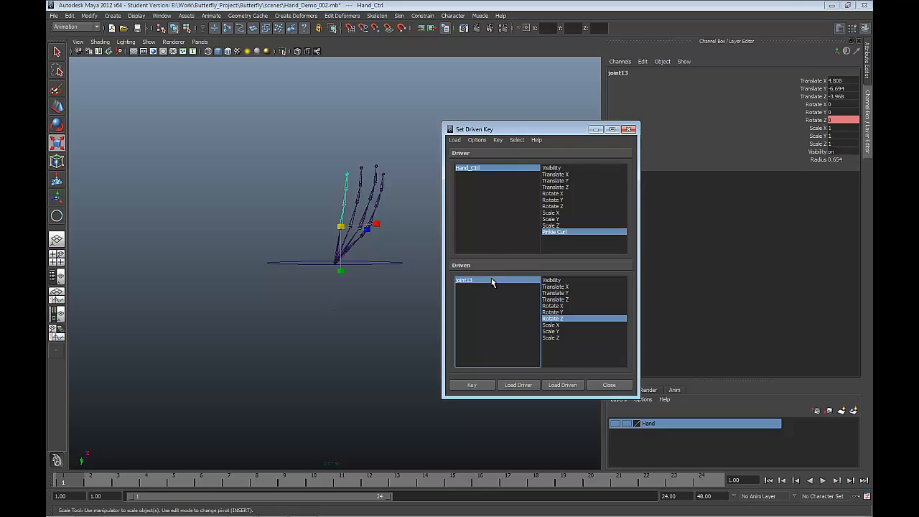
left_click(552, 318)
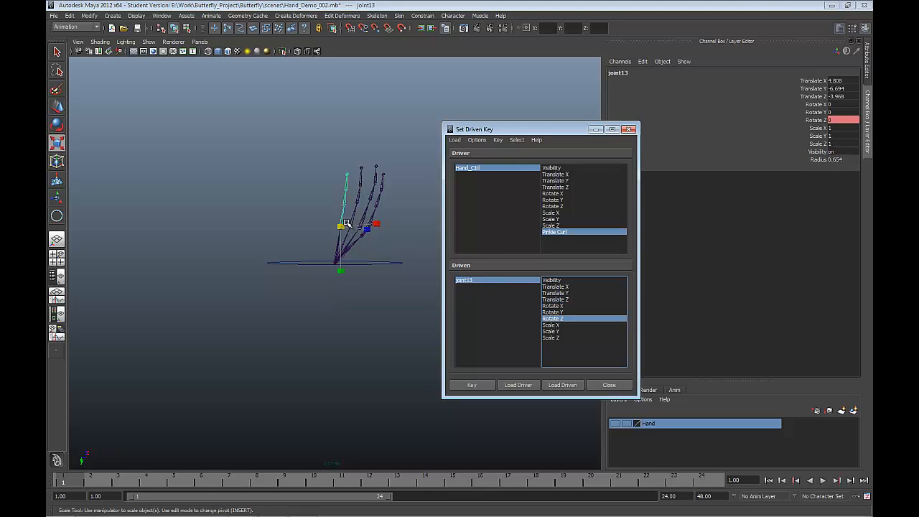
key("e")
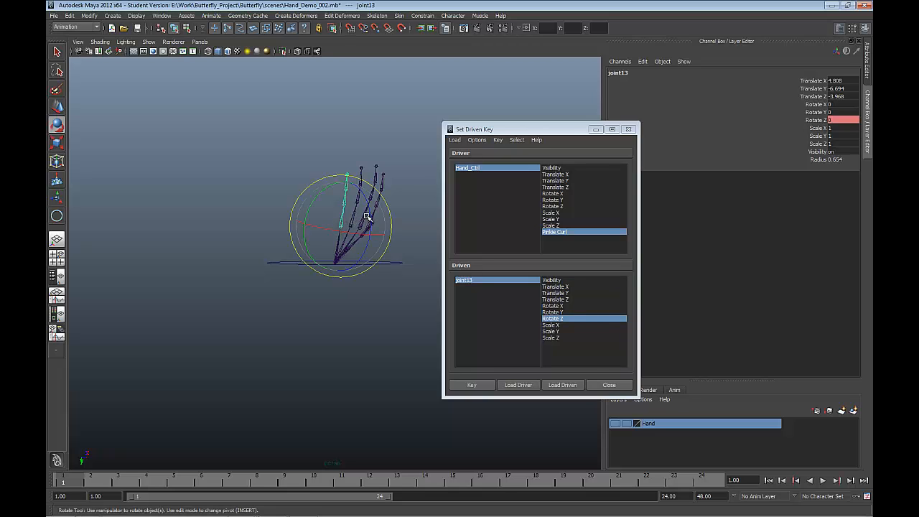
left_click_drag(369, 214, 375, 239)
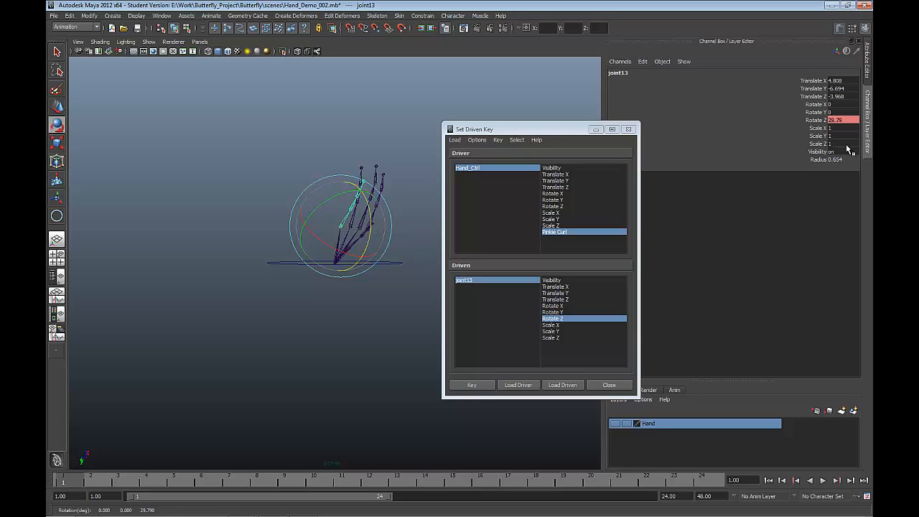
Step: Set joint13's Rotate Z to 30 and key it against Hand_Ctrl's Pinkie Curl at -10
double_click(849, 119)
type("30")
left_click(475, 385)
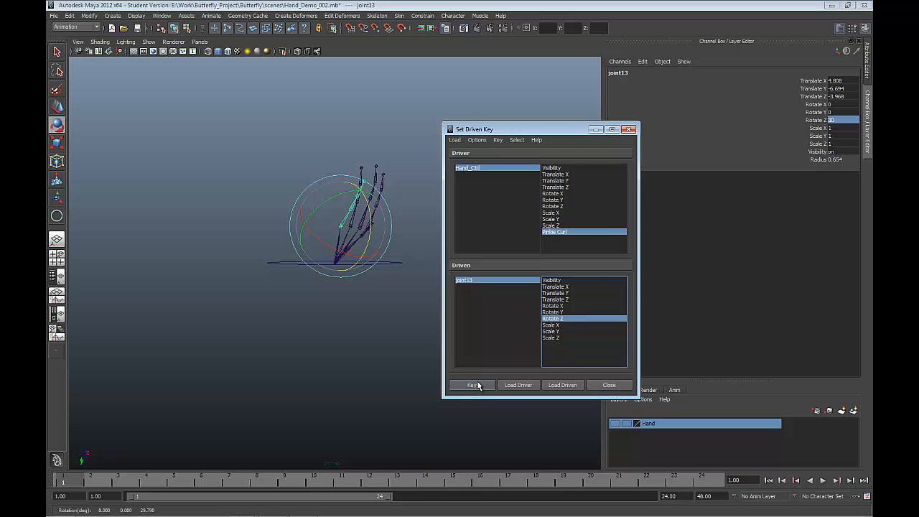
Step: Set Hand_Ctrl's Pinkie Curl driver value to 20
left_click(511, 166)
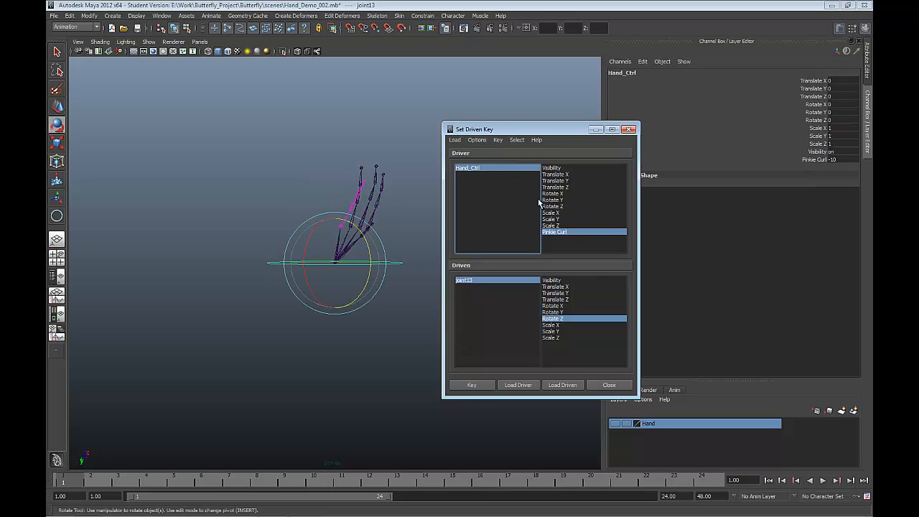
left_click(835, 159)
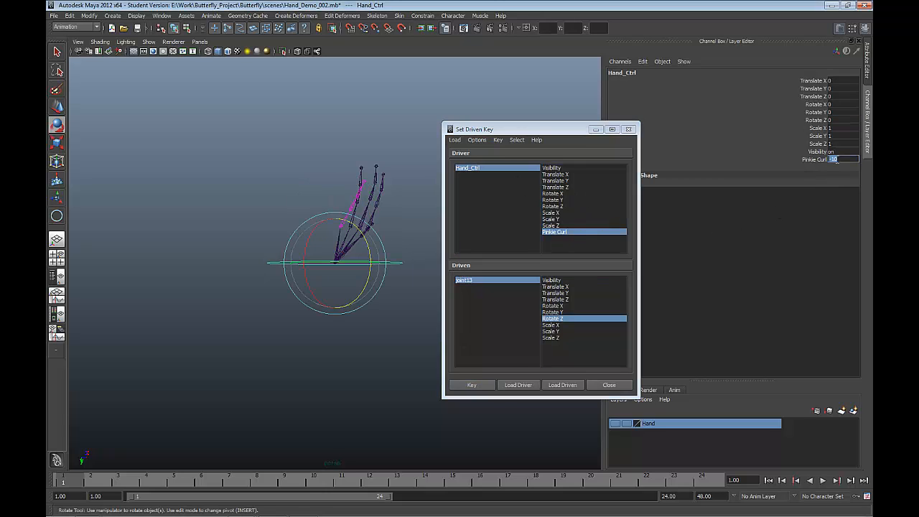
key("Return")
Step: Set joint13's Rotate Z to -90, key it against Pinkie Curl at 20, and close the driven key window
left_click(482, 279)
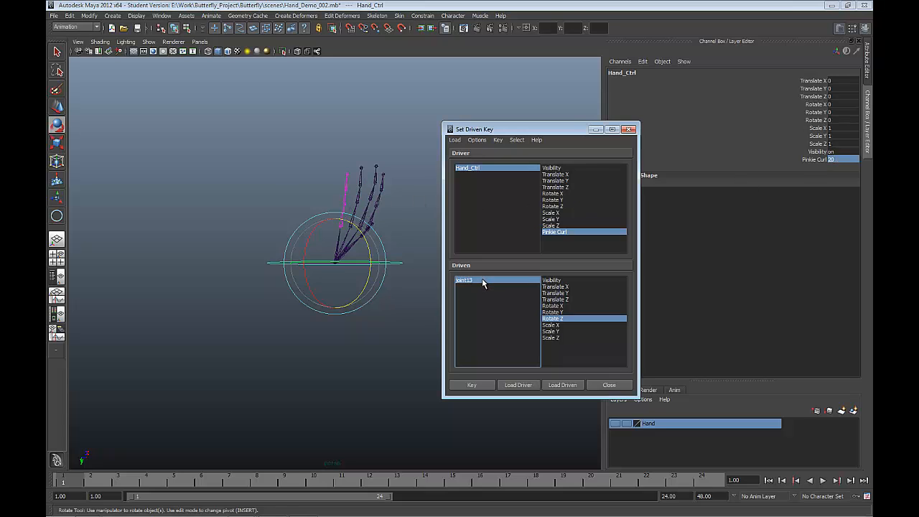
left_click(552, 319)
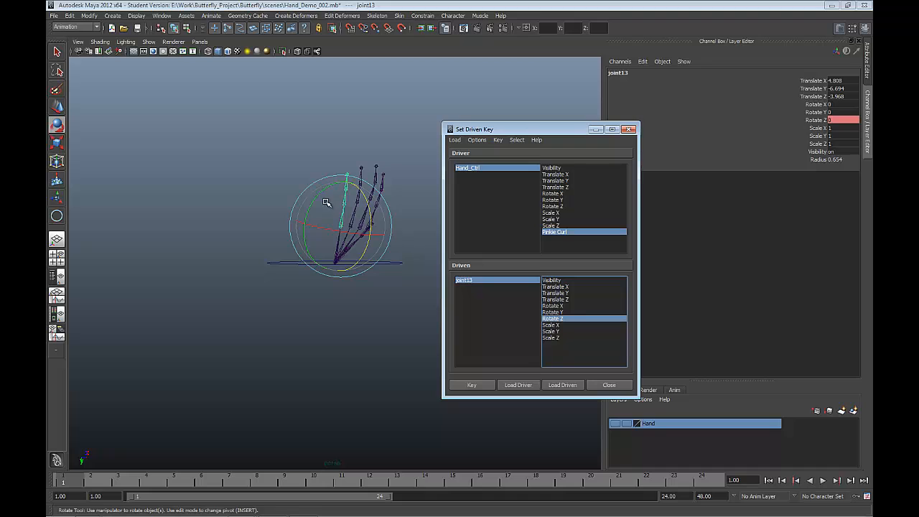
left_click_drag(368, 221, 349, 176)
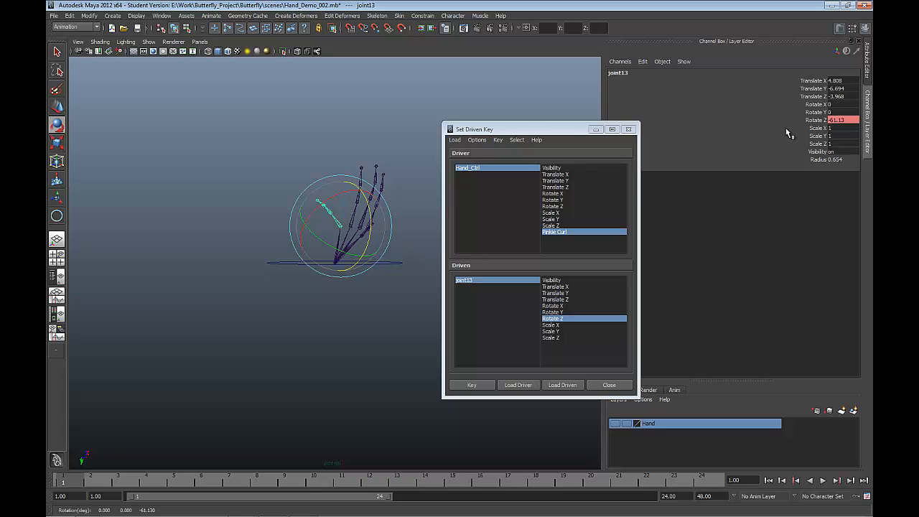
left_click(842, 119)
left_click_drag(851, 122, 777, 123)
type("-90")
key("Return")
left_click(482, 383)
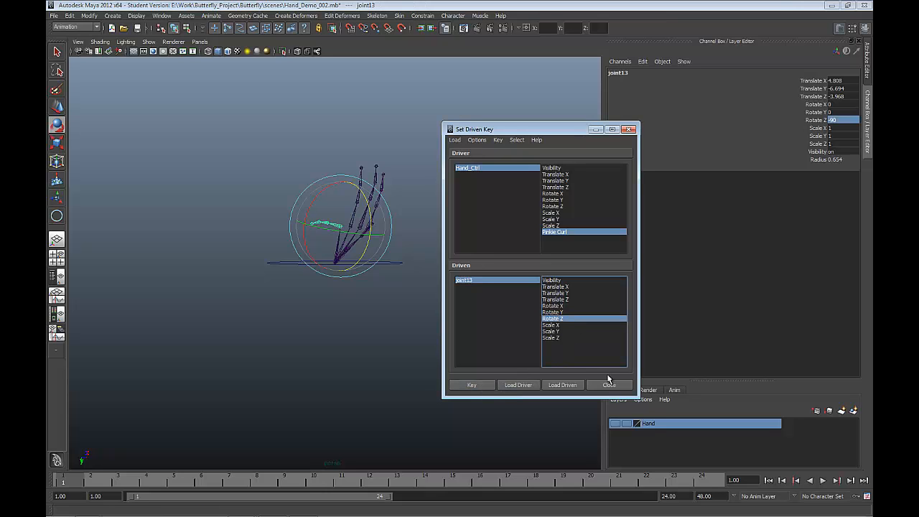
left_click(606, 385)
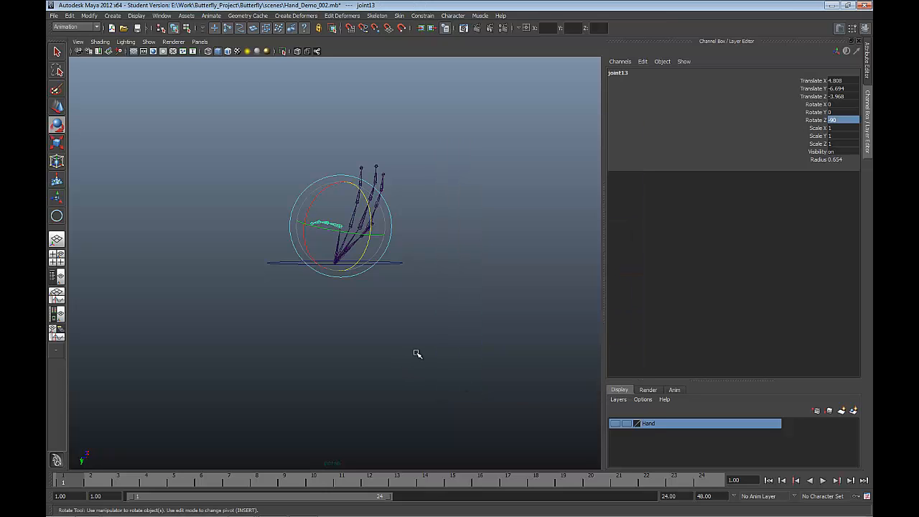
Step: Select the Hand_Ctrl wrist curve and reset its Pinkie Curl to 0
left_click(414, 348)
left_click(382, 254)
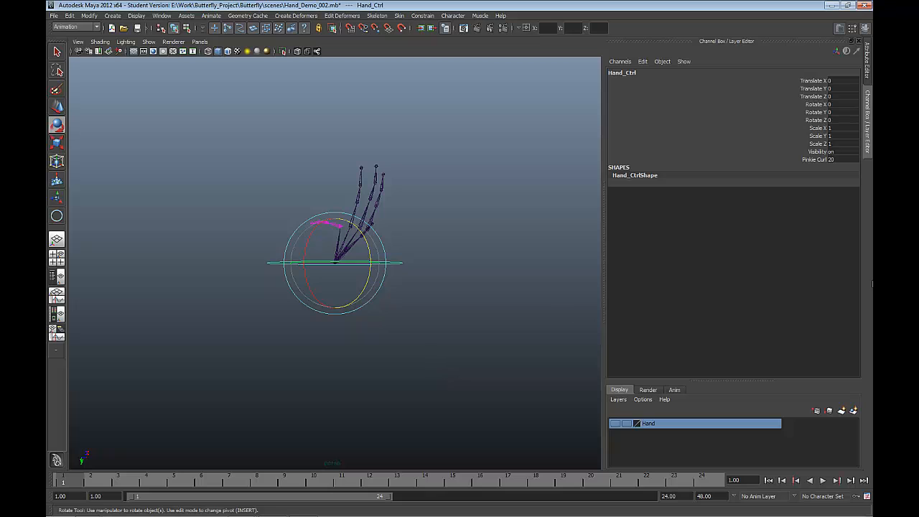
double_click(838, 159)
type("0")
key("Return")
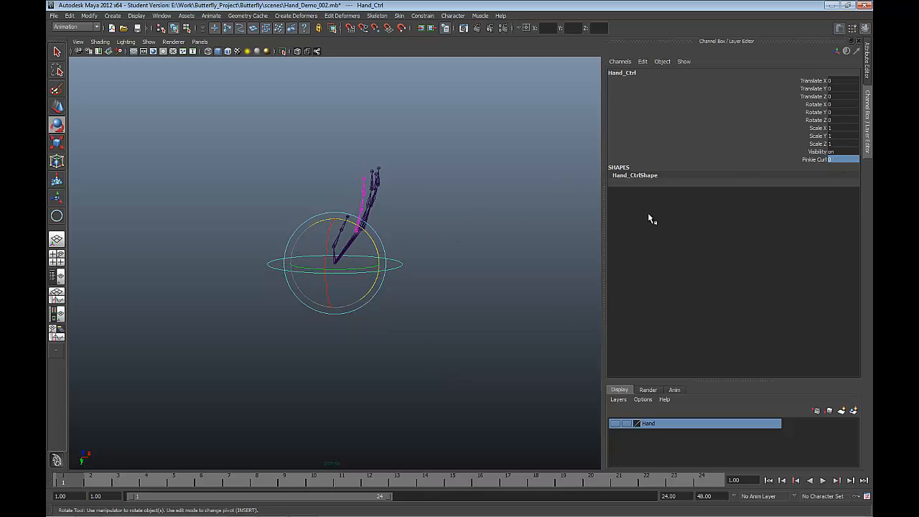
Step: Test the little finger's bending by scrubbing Hand_Ctrl's Pinkie Curl back and forth and viewing the hand from several angles
left_click(803, 159)
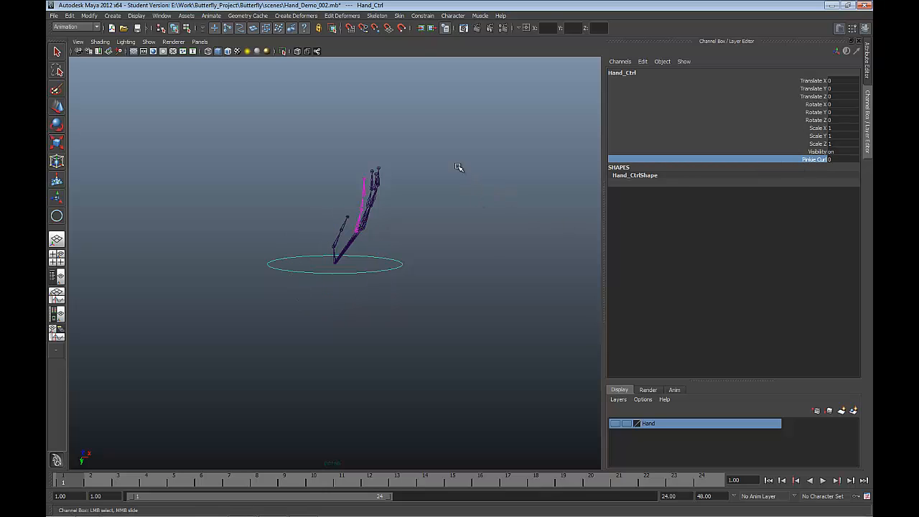
middle_click_drag(456, 188, 501, 216)
left_click_drag(483, 232, 408, 238, "alt")
middle_click_drag(407, 239, 482, 259)
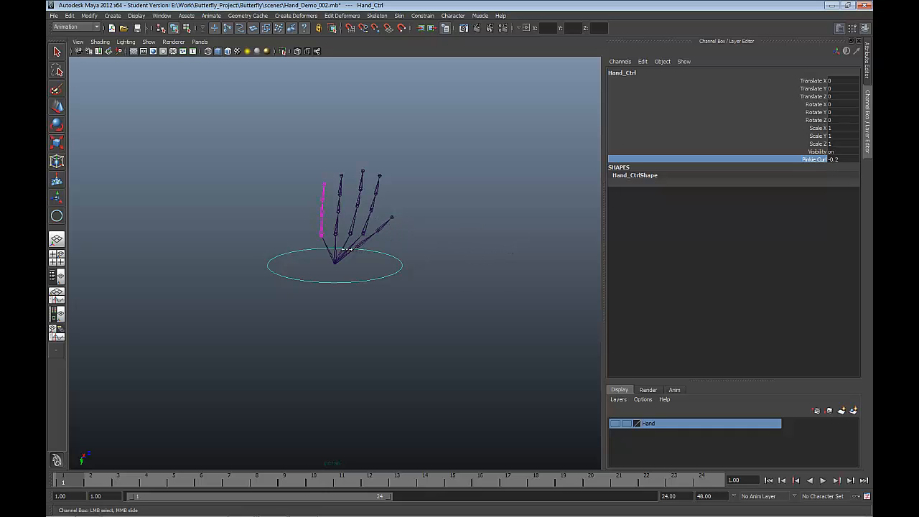
middle_click_drag(348, 250, 429, 269)
left_click_drag(444, 292, 463, 265, "alt")
left_click_drag(524, 272, 501, 271, "alt")
left_click_drag(398, 237, 416, 189, "alt")
middle_click_drag(416, 188, 503, 192, "alt")
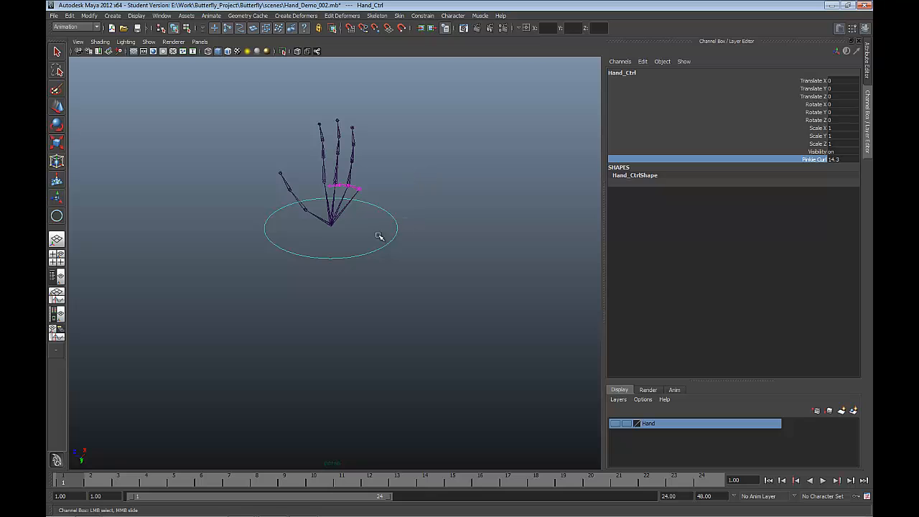
Step: Start a new attribute on Hand_Ctrl with the long name Pinkie_Knuckle
key("e")
left_click(90, 16)
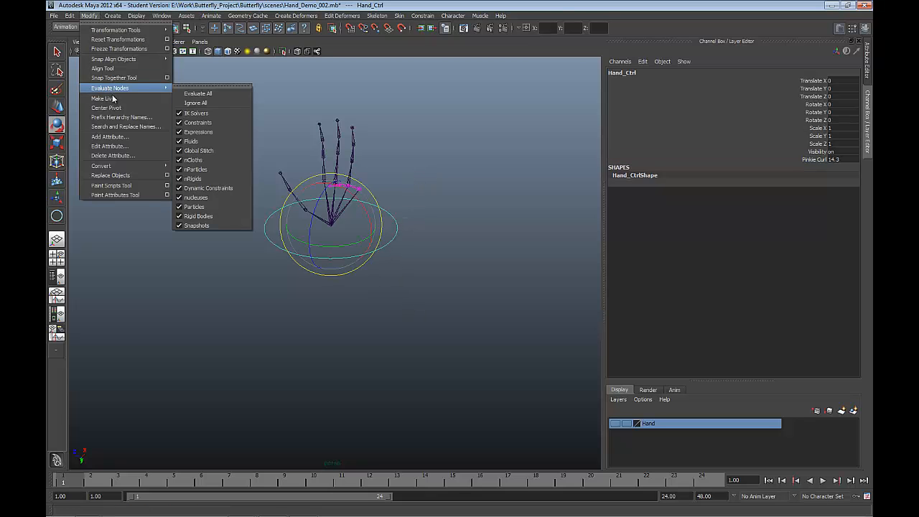
left_click(119, 136)
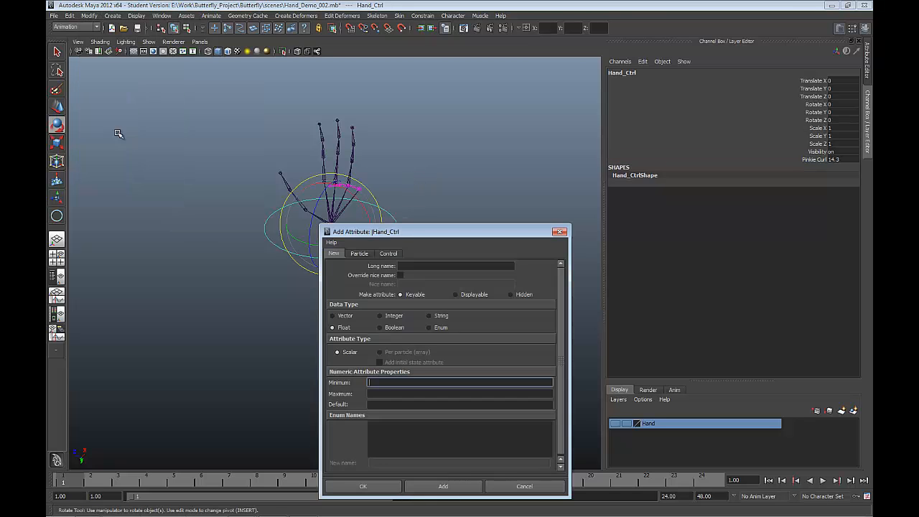
left_click(419, 267)
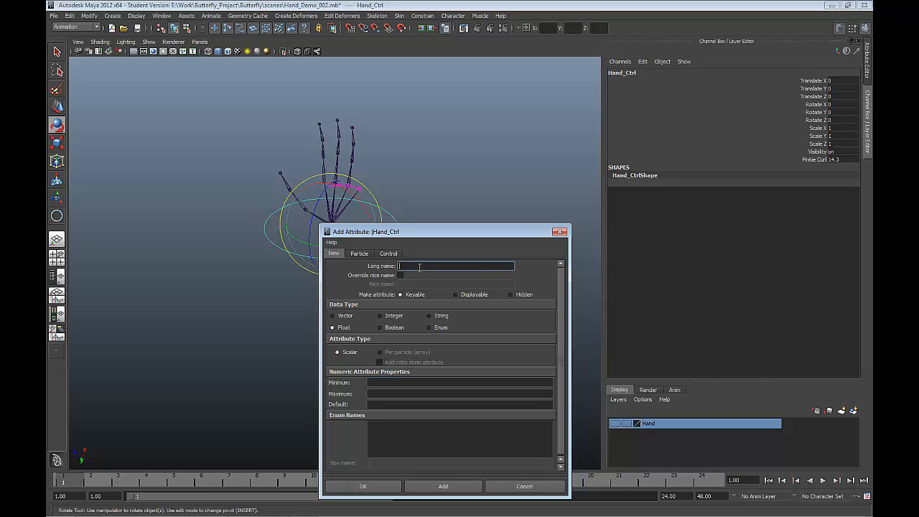
type("Pinkie_Knuckle")
Step: Give Pinkie_Knuckle a minimum of 0, maximum of 20 and default of 0, and add it to Hand_Ctrl
left_click(394, 382)
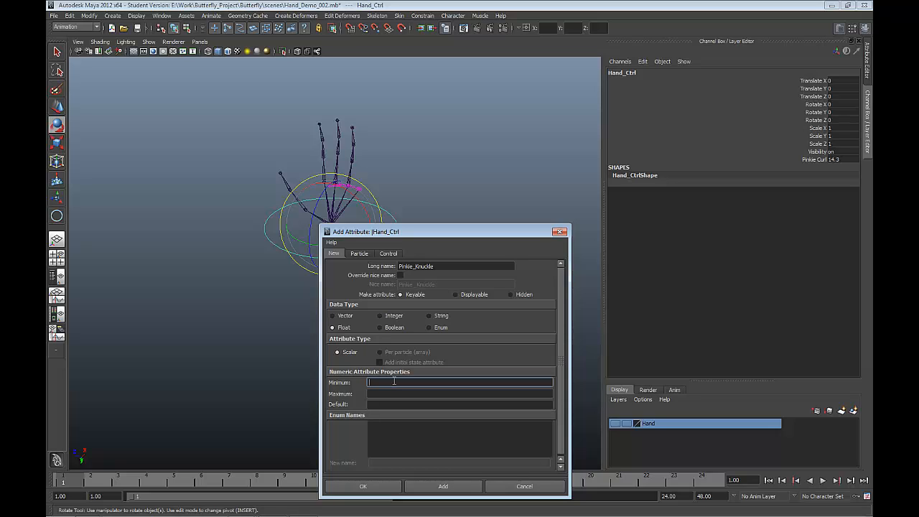
type("0")
key("Tab")
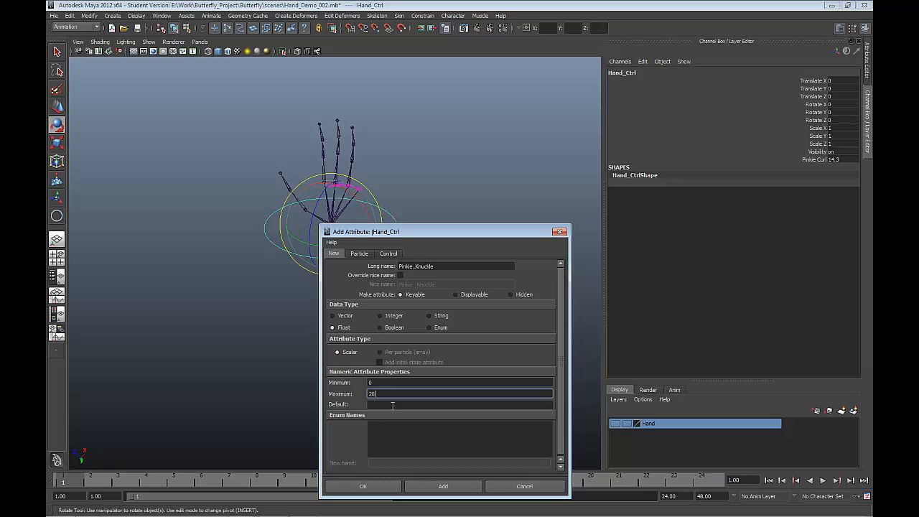
left_click(383, 404)
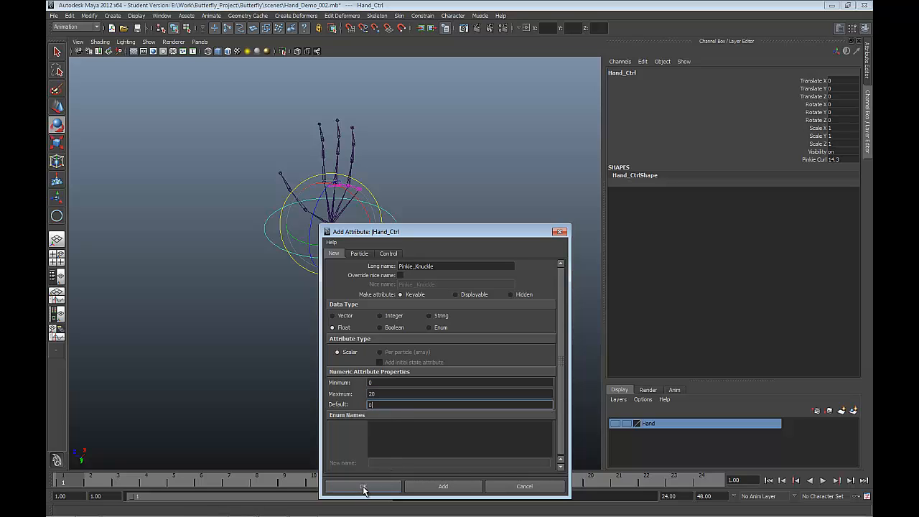
left_click(443, 486)
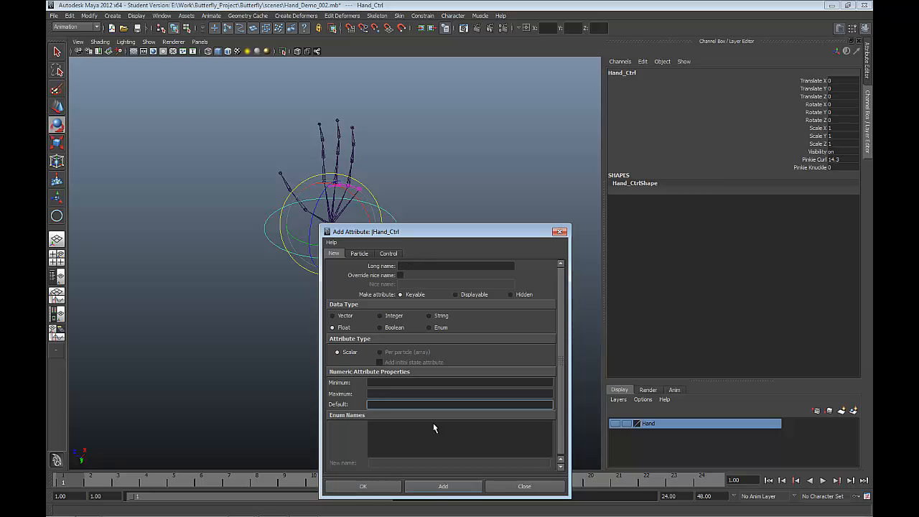
Step: Add a Pinkie_Tip float attribute to Hand_Ctrl with minimum -5, maximum 20 and default 0, and finish adding attributes
left_click(406, 266)
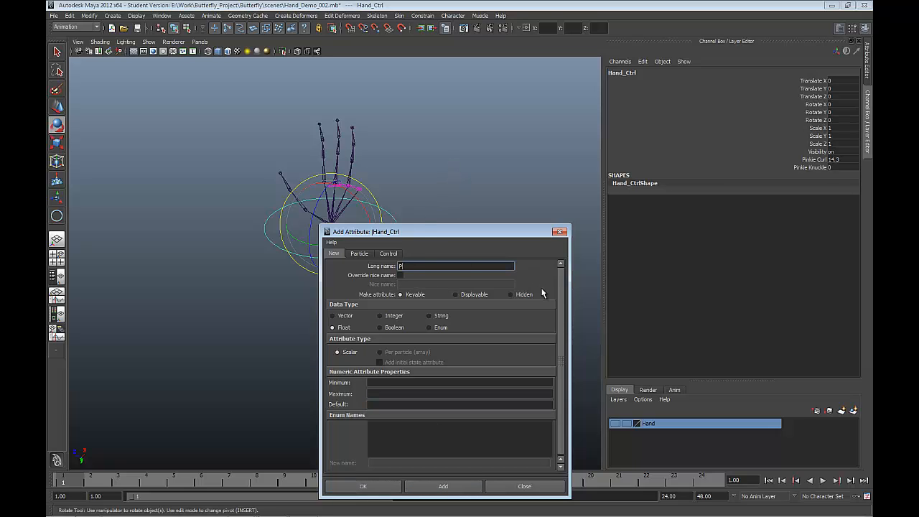
type("Pinke")
key("BackSpace")
type("ie_Tip")
left_click(376, 381)
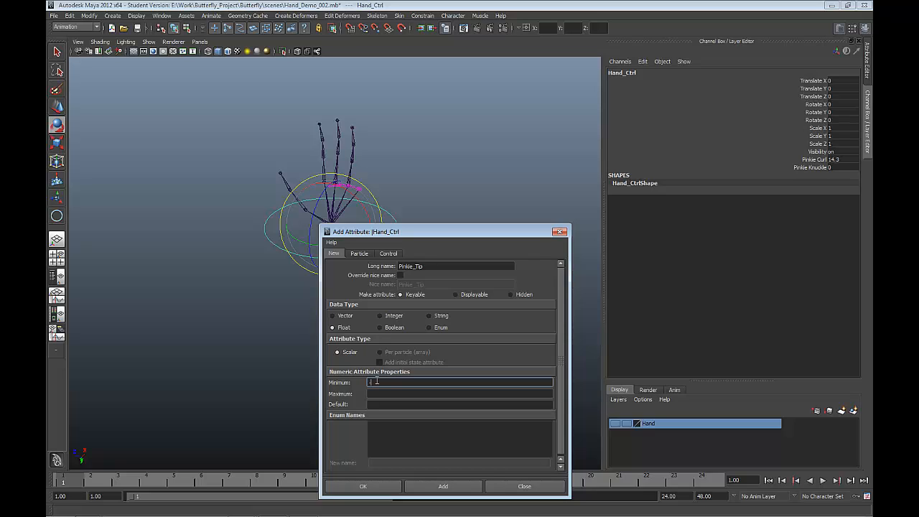
key("Tab")
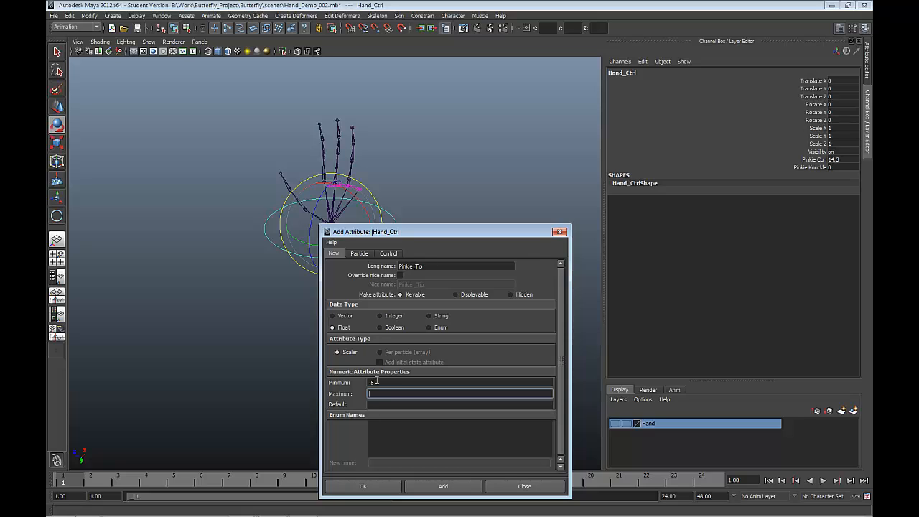
key("Tab")
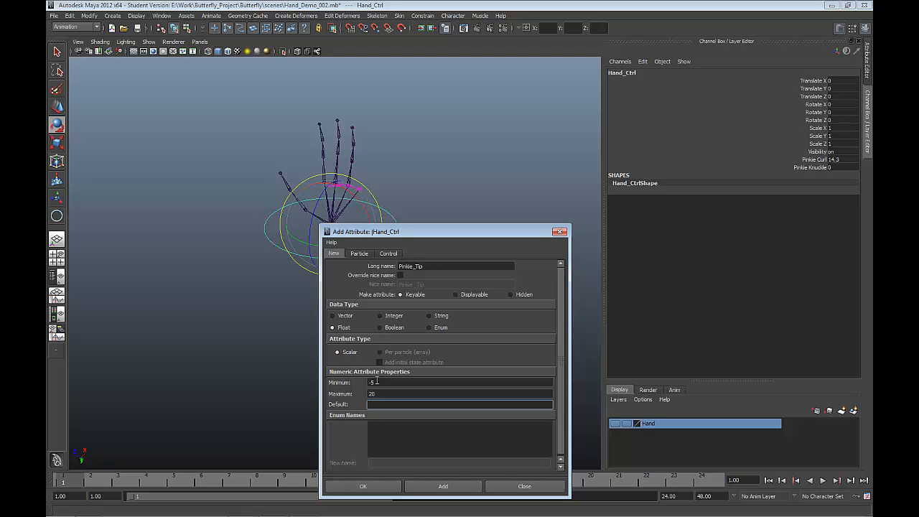
left_click(389, 486)
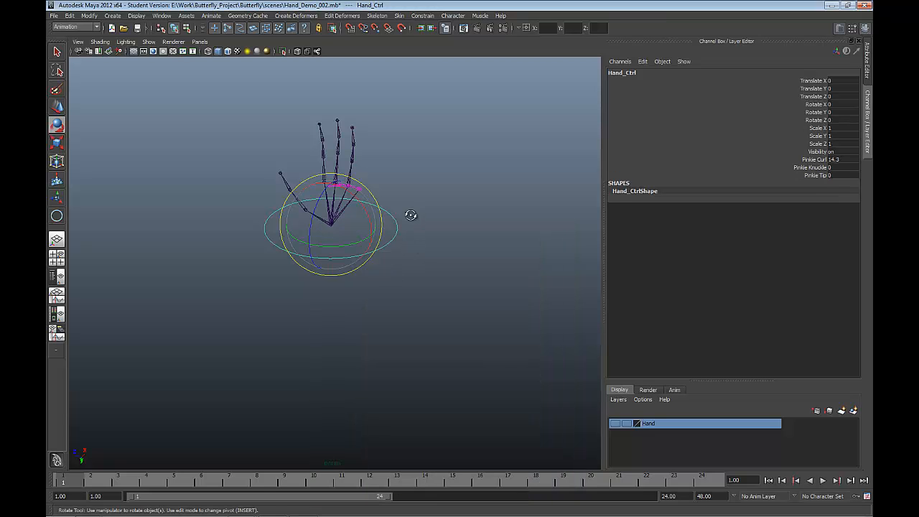
Step: Open Set Driven Key with Hand_Ctrl loaded as the driver and choose its Pinkie Knuckle attribute
left_click_drag(410, 216, 375, 210, "alt")
left_click(475, 231)
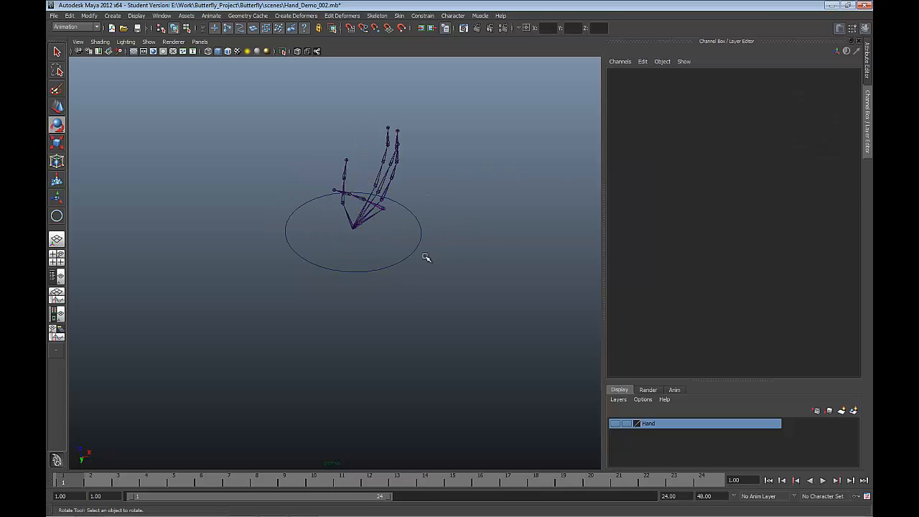
left_click(413, 251)
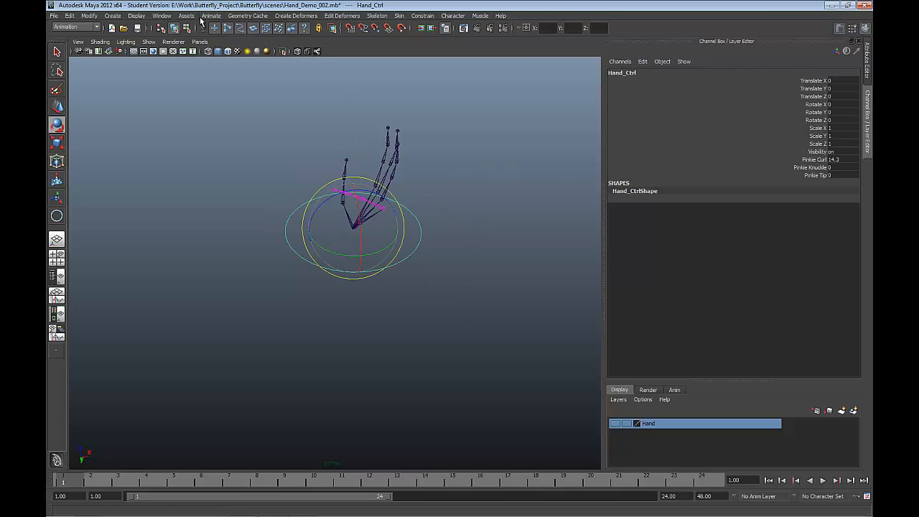
left_click(208, 16)
mouse_move(247, 58)
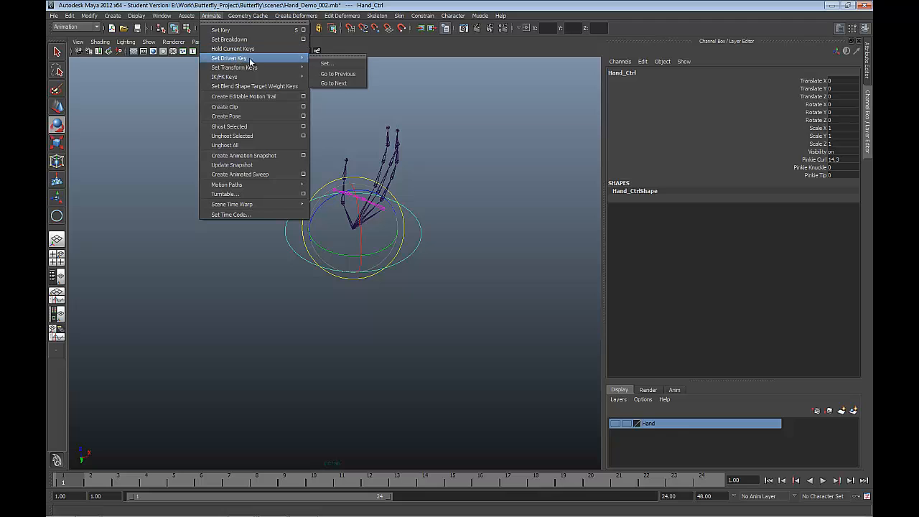
left_click(323, 64)
left_click(518, 385)
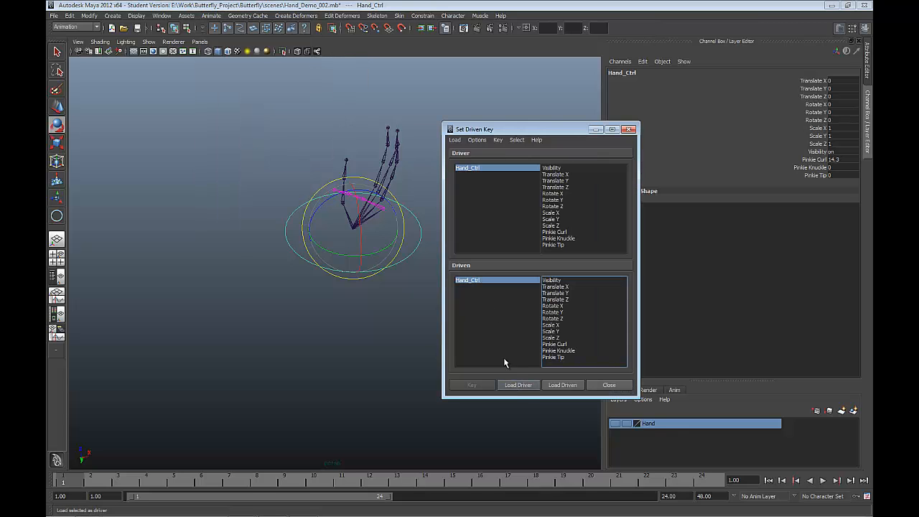
left_click(554, 238)
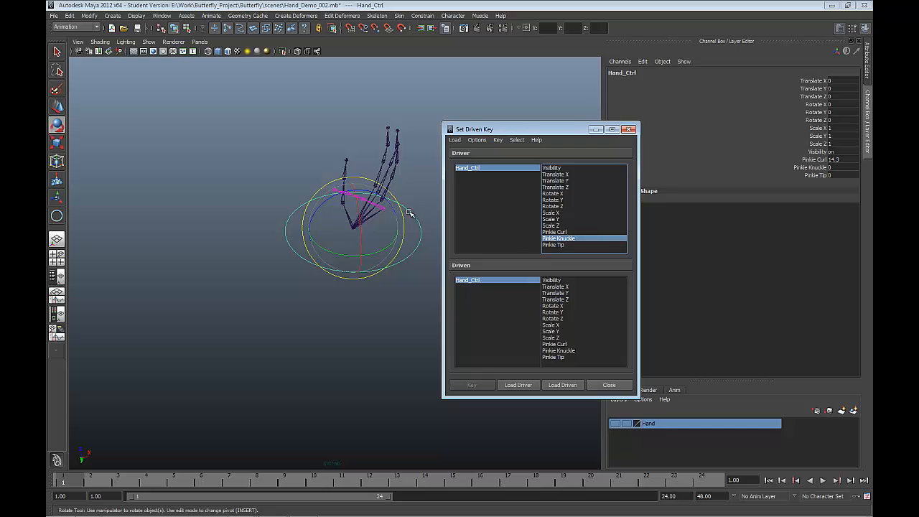
Step: Load pinkie joint joint14 as the driven object and key its Rotate Z at 0 against Pinkie Knuckle at 0
left_click(366, 201)
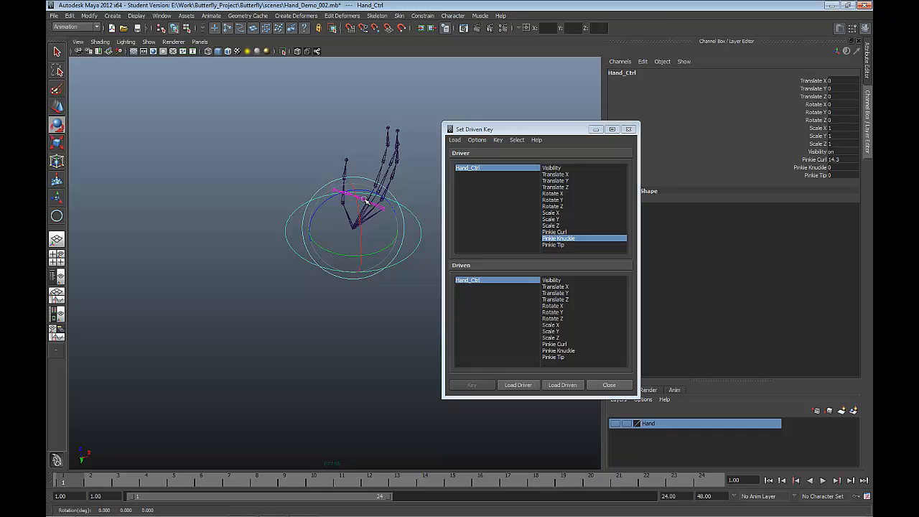
left_click(407, 197)
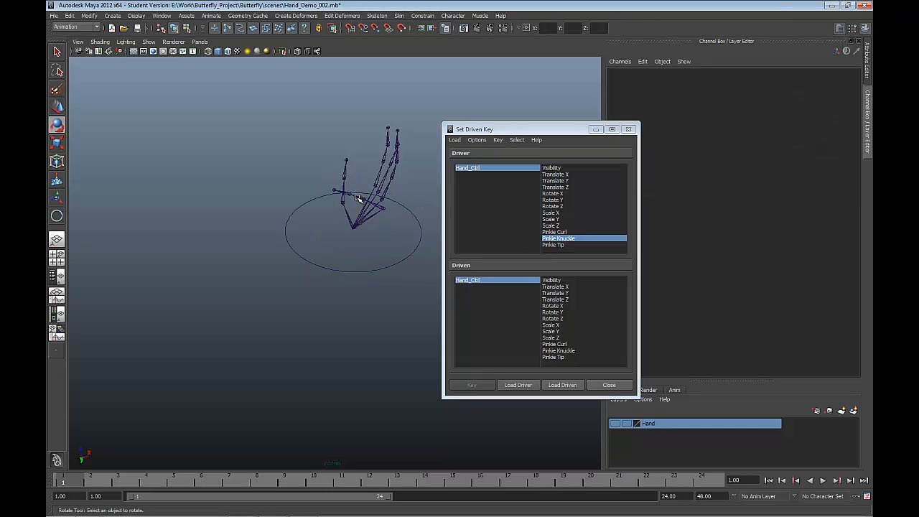
left_click(357, 198)
left_click(555, 385)
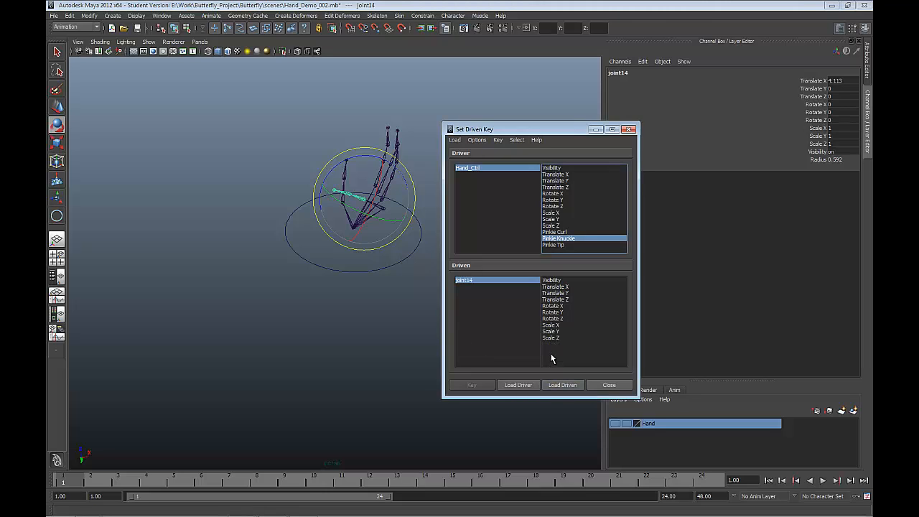
left_click(817, 113)
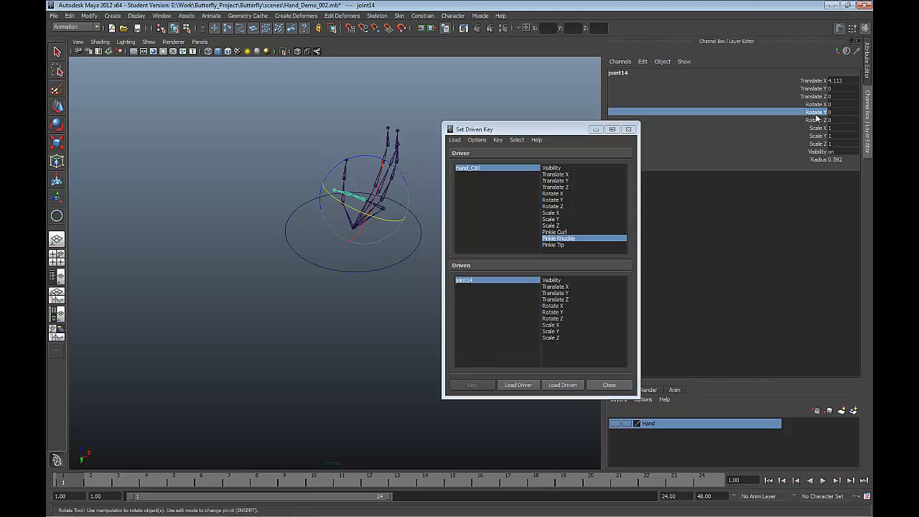
left_click(816, 121)
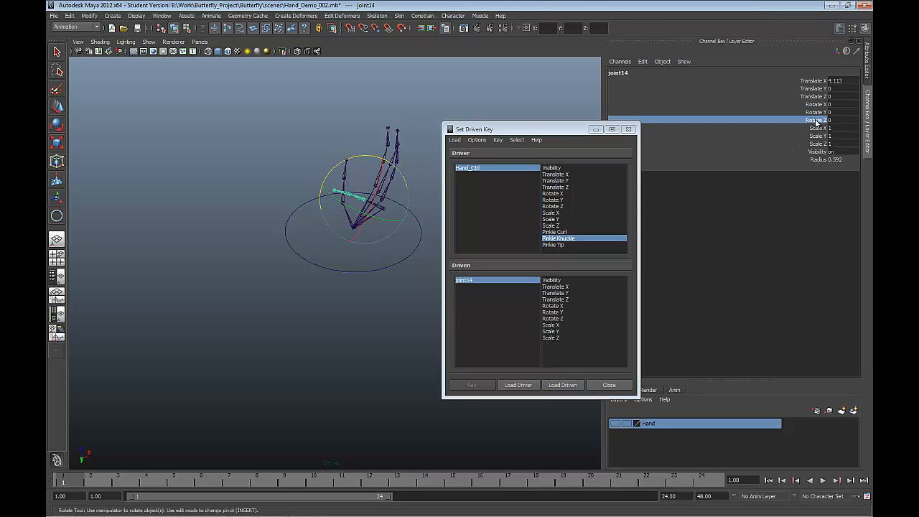
left_click(557, 319)
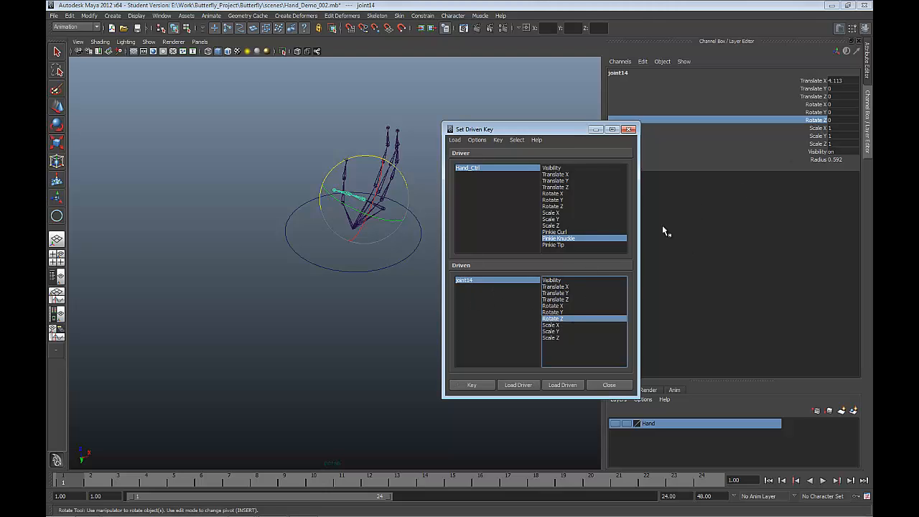
left_click_drag(377, 311, 425, 307, "alt")
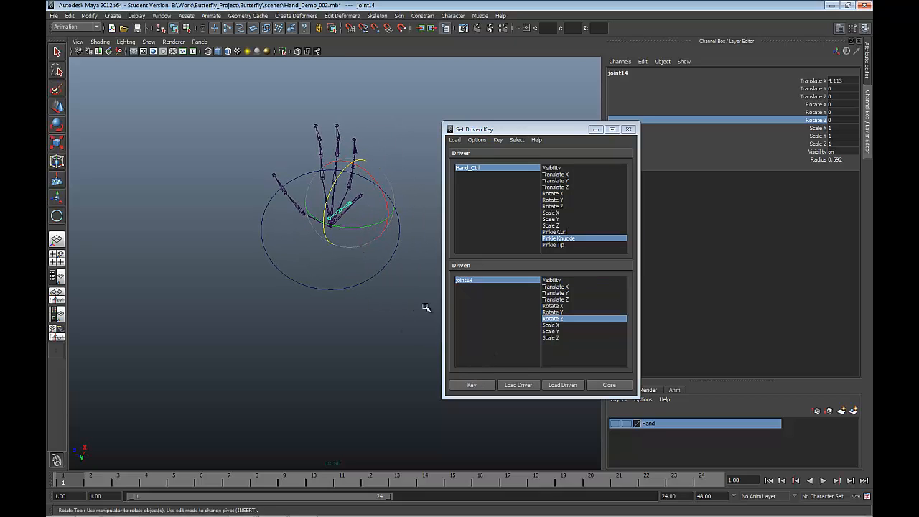
left_click(472, 384)
left_click(511, 174)
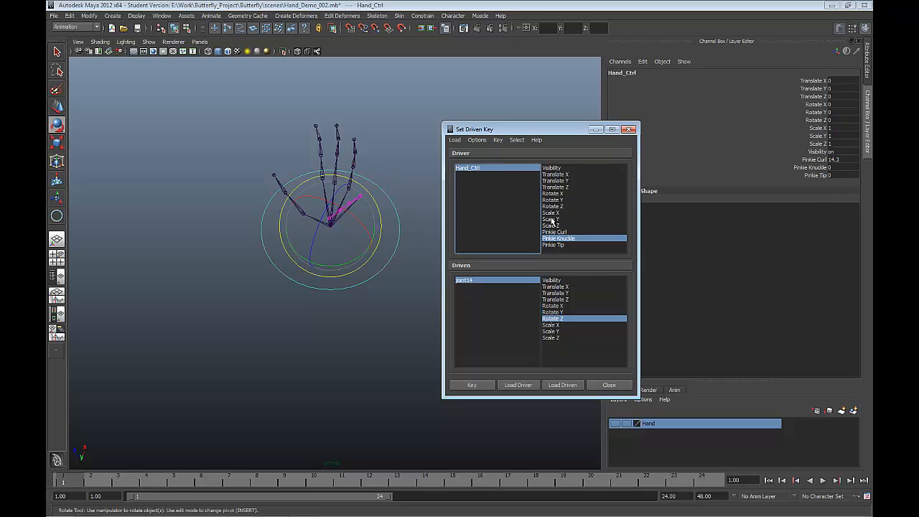
left_click(560, 238)
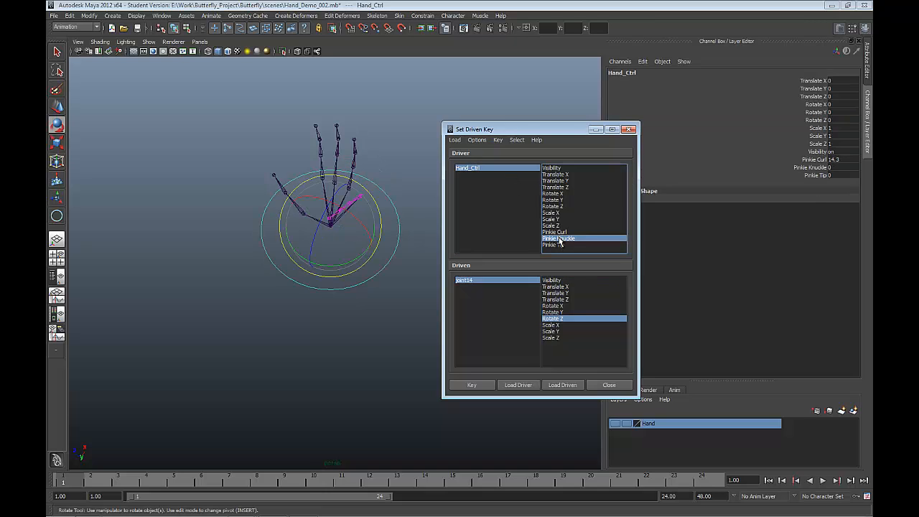
double_click(834, 167)
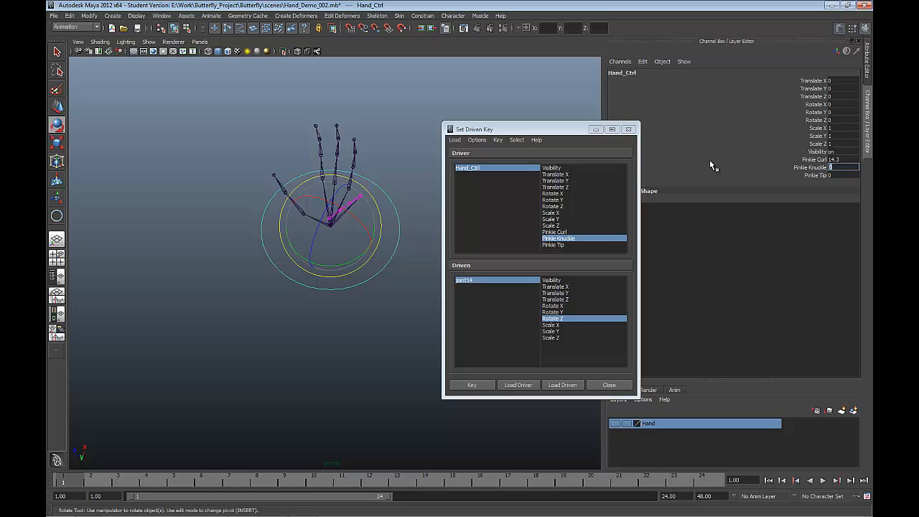
left_click(499, 281)
left_click(549, 318)
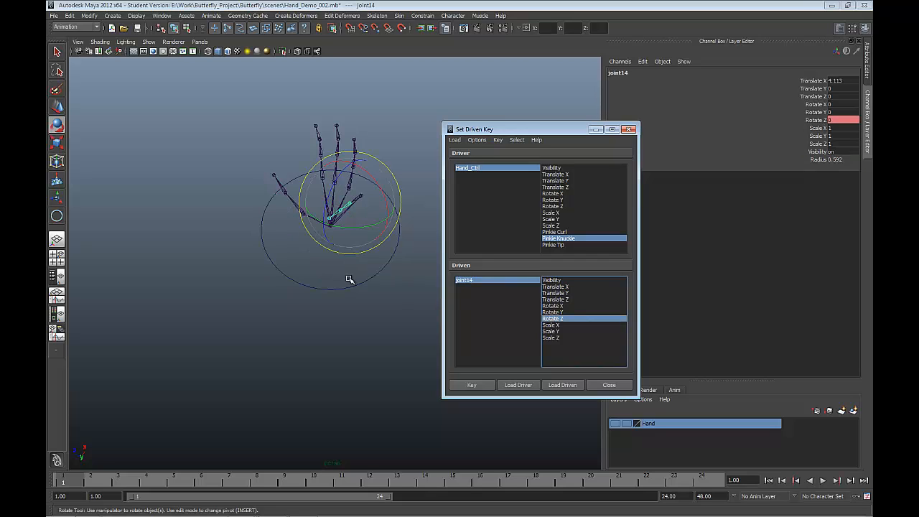
left_click_drag(348, 279, 338, 254, "alt")
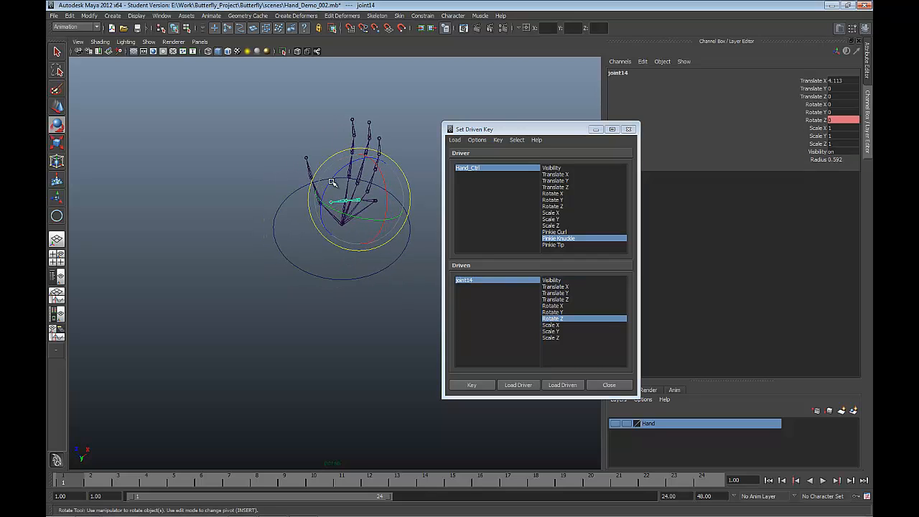
Step: Set the Pinkie Knuckle attribute of the driver Hand_Ctrl to 20
left_click(496, 170)
left_click(555, 239)
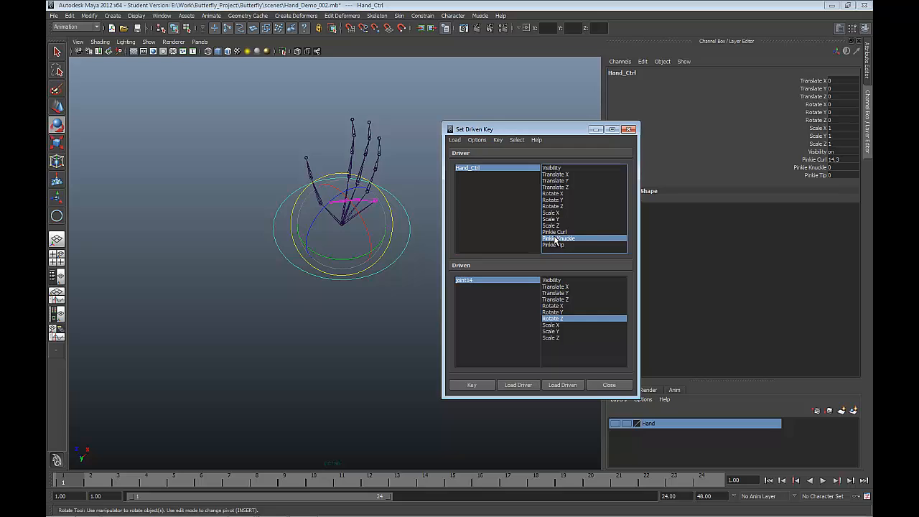
double_click(832, 167)
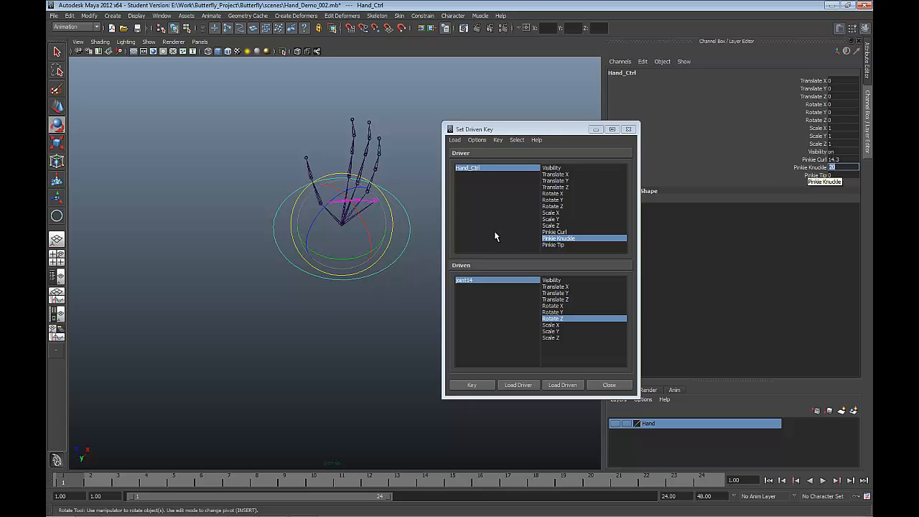
Step: Set joint14's Rotate Z to -90 and key it as driven by Pinkie Knuckle
left_click(550, 318)
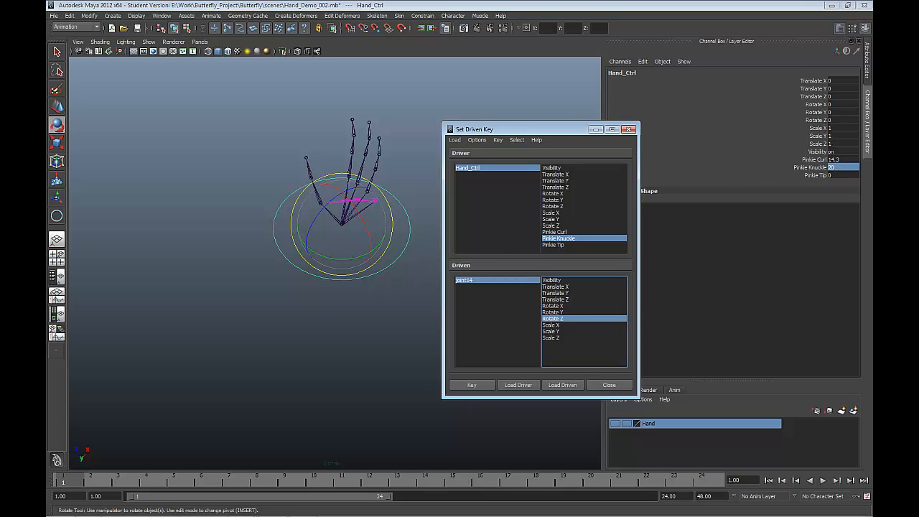
left_click(495, 279)
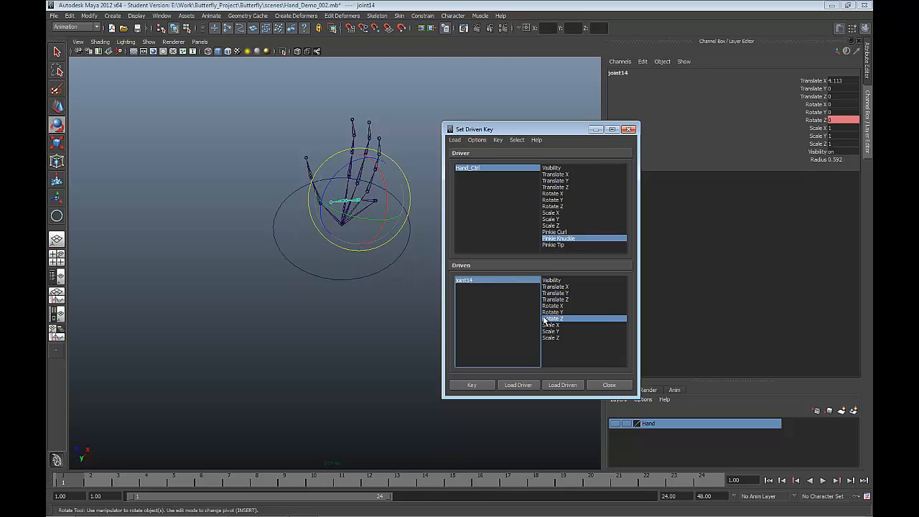
left_click(563, 320)
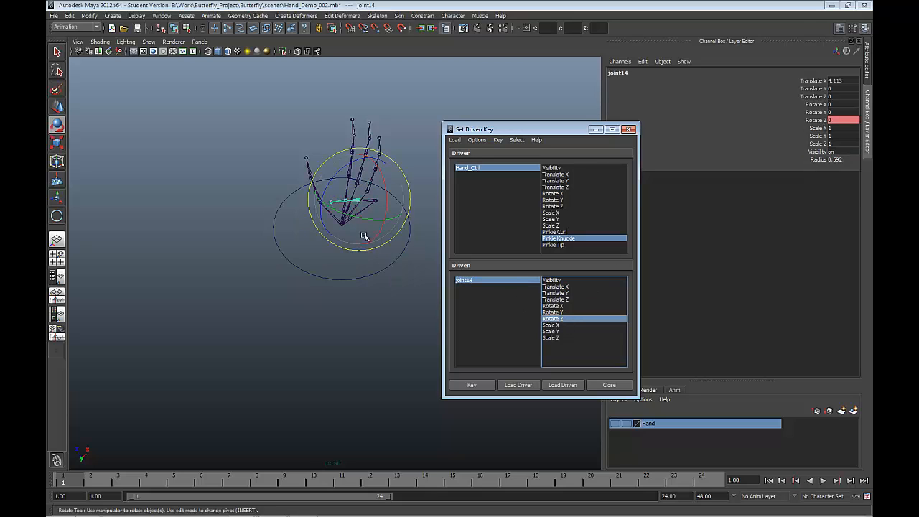
left_click_drag(343, 174, 313, 216)
left_click_drag(831, 120, 865, 120)
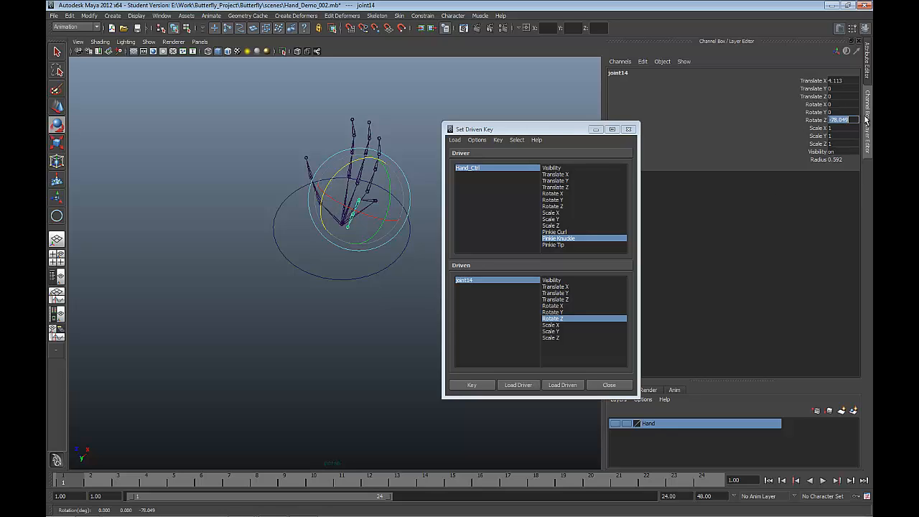
type("-90")
key("Return")
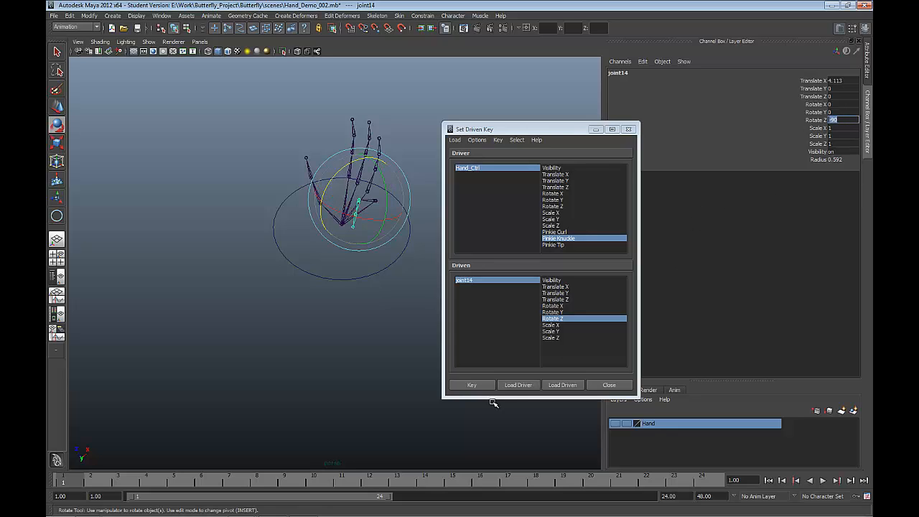
left_click(473, 386)
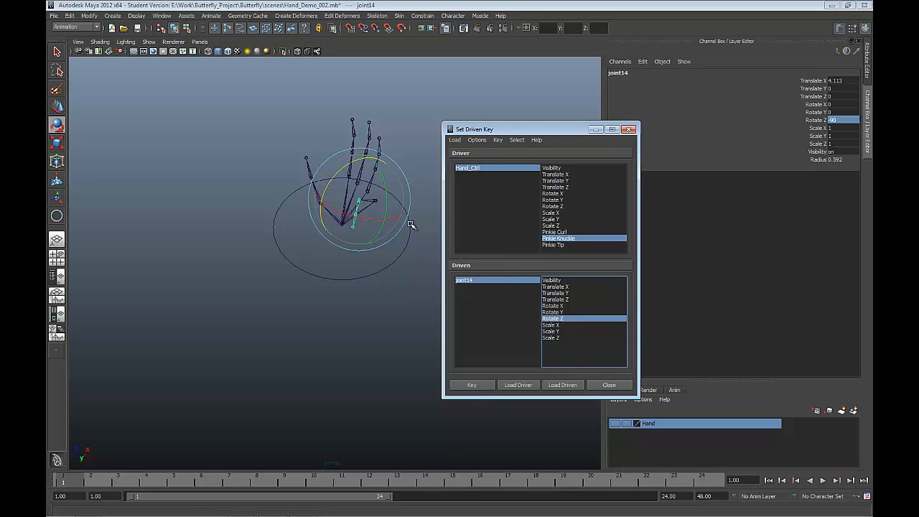
Step: Load Hand_Ctrl as the driver and choose its Pinkie Tip attribute
left_click(559, 245)
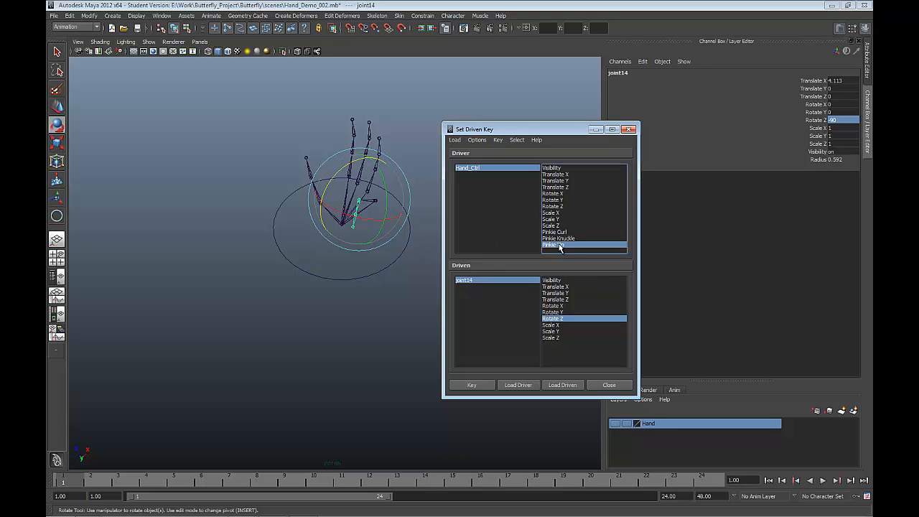
left_click(519, 385)
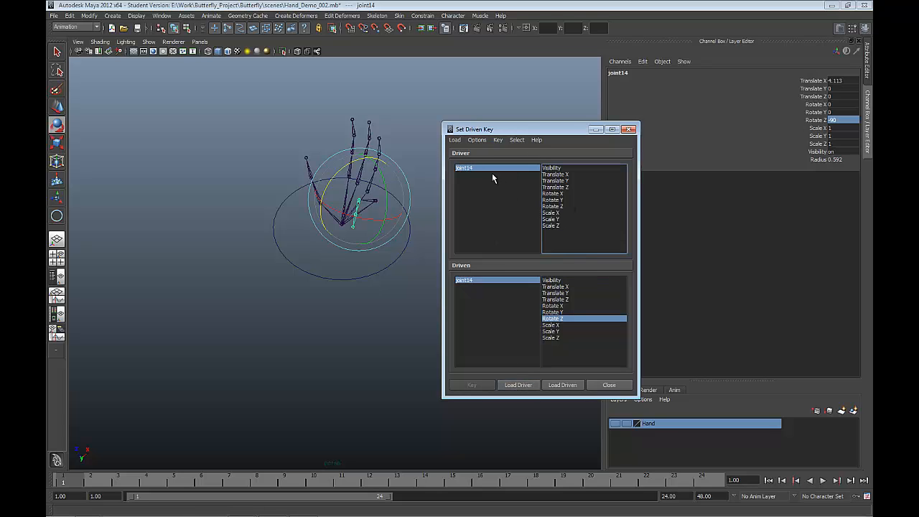
left_click(370, 275)
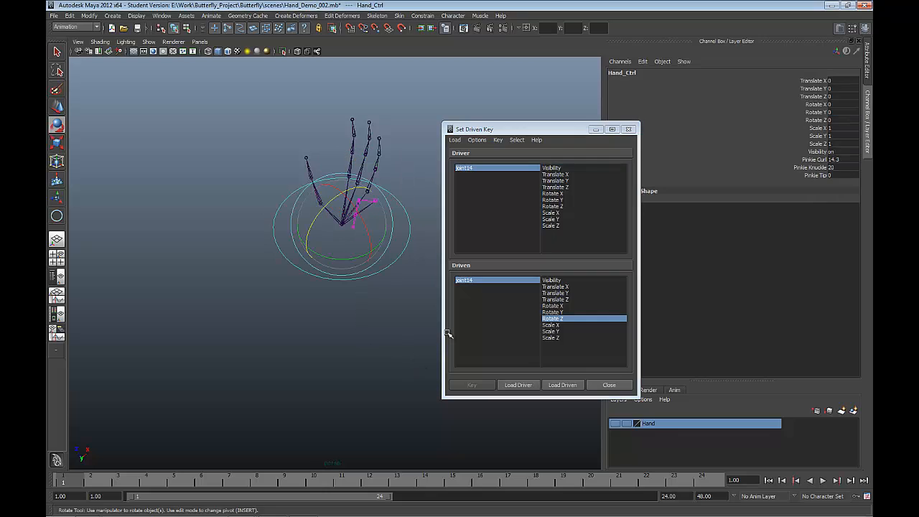
left_click(514, 386)
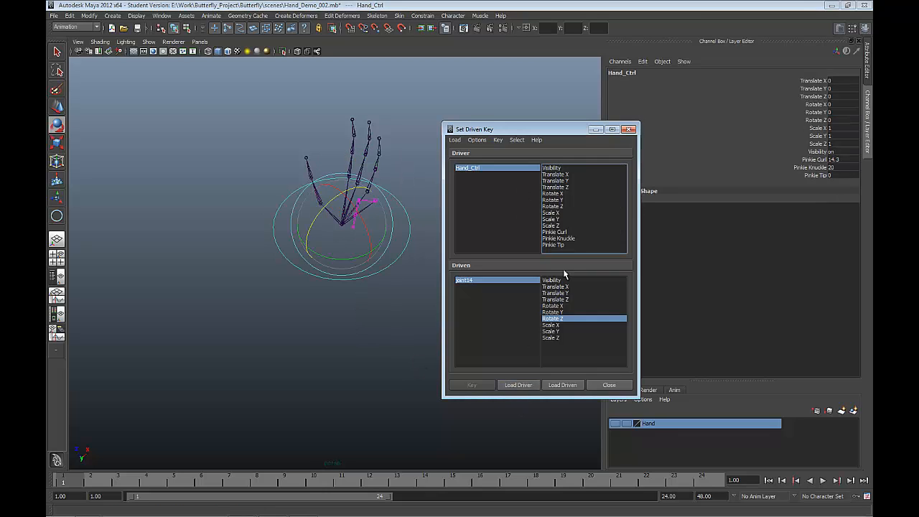
left_click(558, 246)
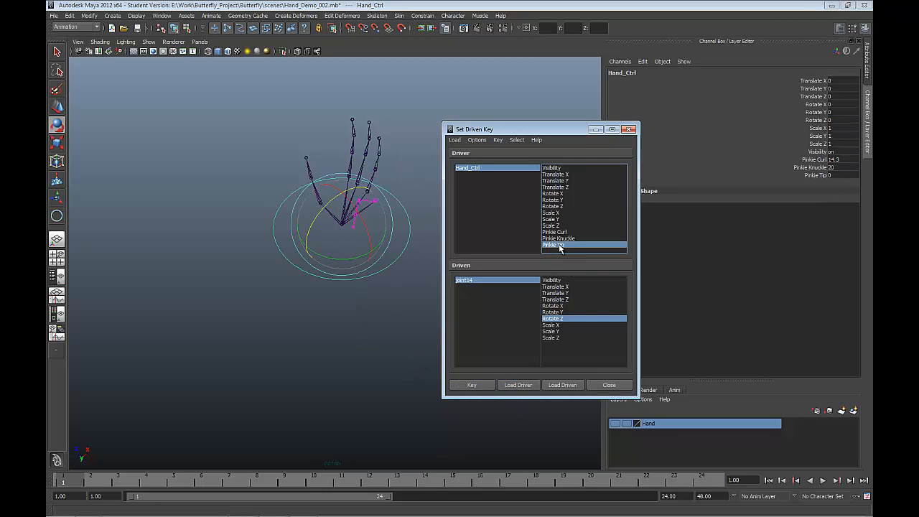
Step: Select joint15 near the pinkie's tip and load it as the driven object in place of joint14
left_click(478, 281)
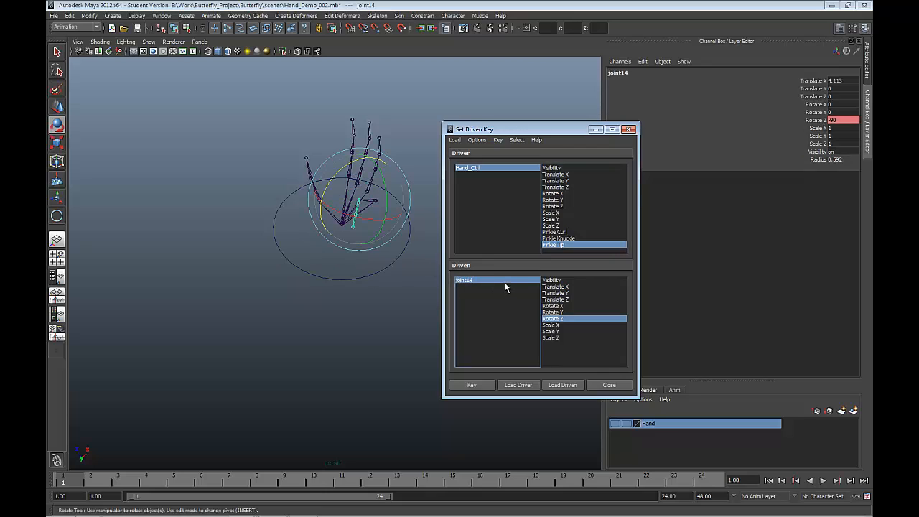
left_click(353, 221)
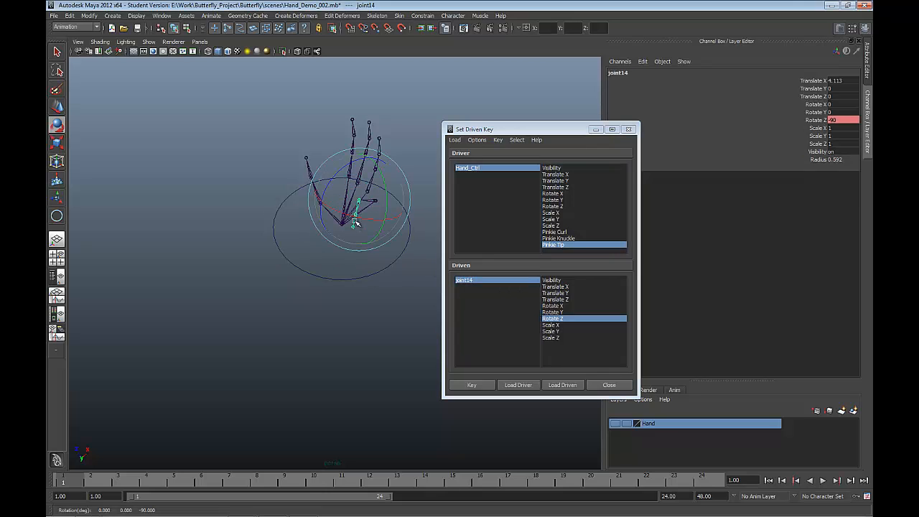
left_click(386, 290)
left_click(350, 219)
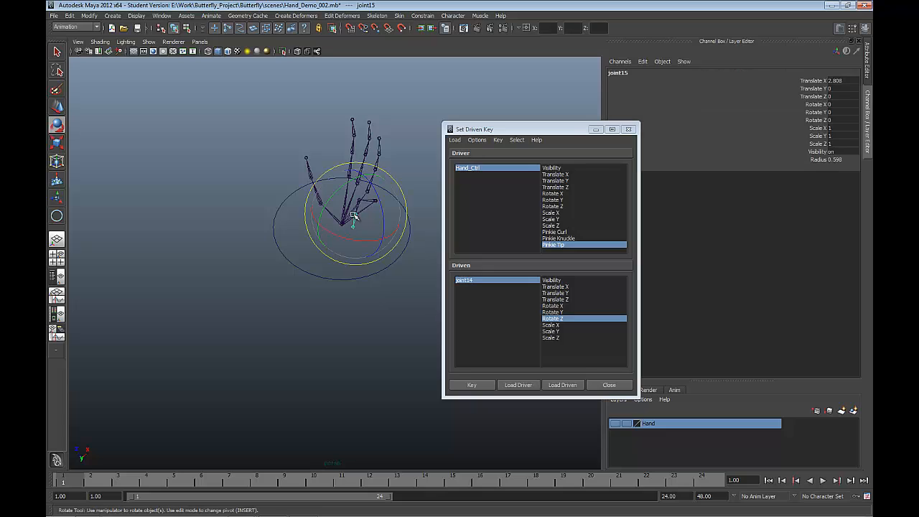
left_click(560, 387)
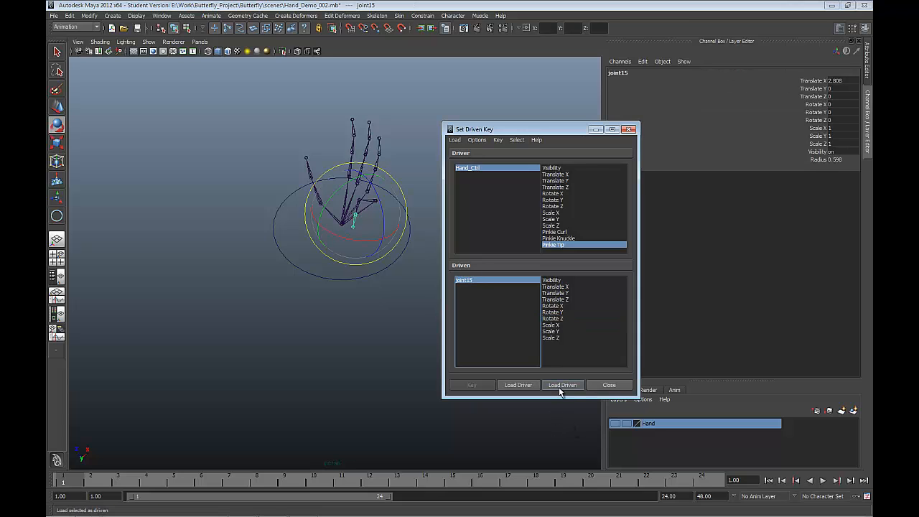
Step: Try rotating joint15 about its Y axis and undo the test rotation
left_click(552, 318)
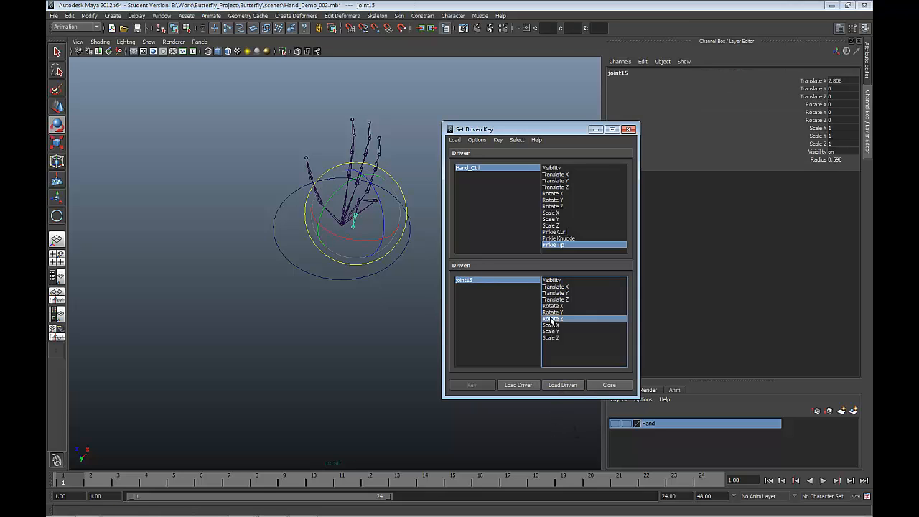
left_click(820, 120)
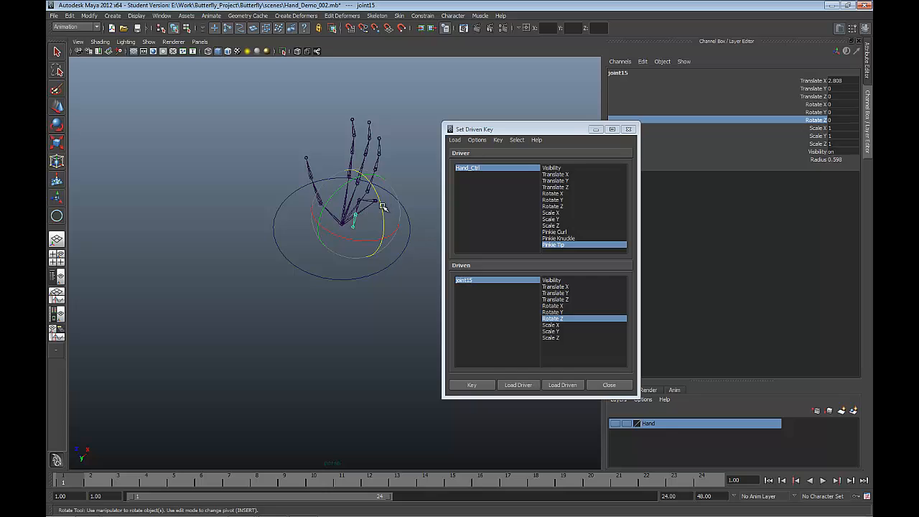
left_click_drag(381, 206, 325, 202)
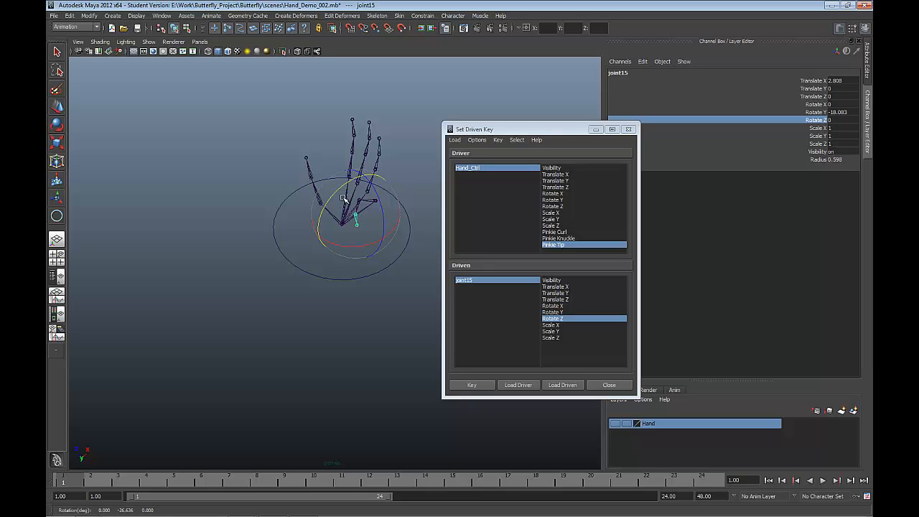
key("ctrl+z")
Step: Key joint15's Rotate Y at 0 against Pinkie Tip at 0, and select the driver Hand_Ctrl
left_click(571, 312)
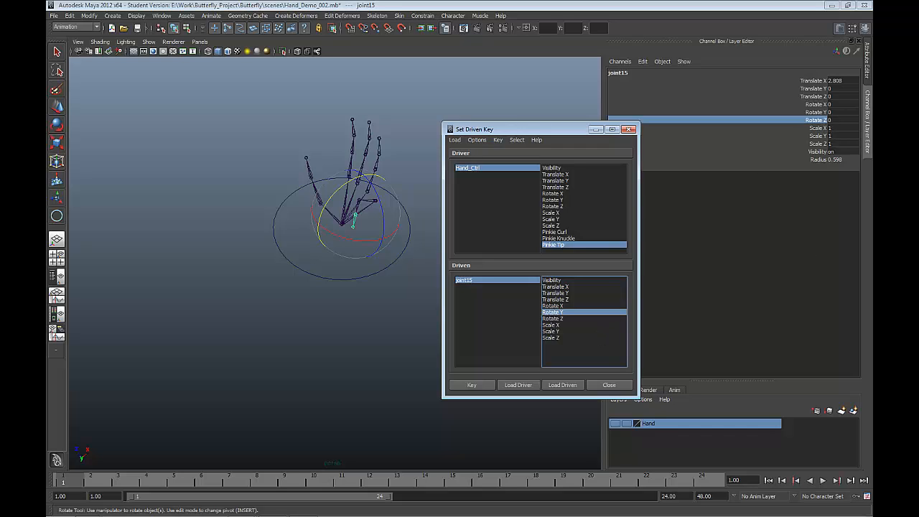
left_click(491, 385)
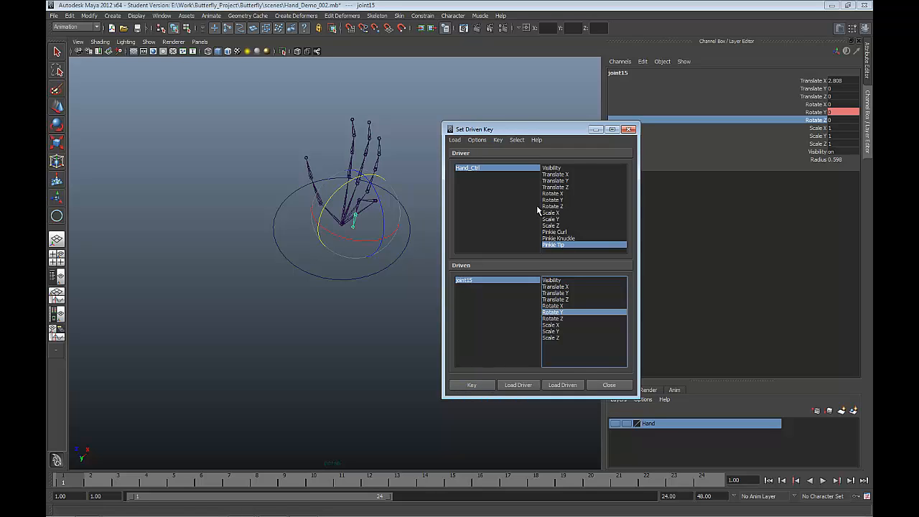
left_click(498, 166)
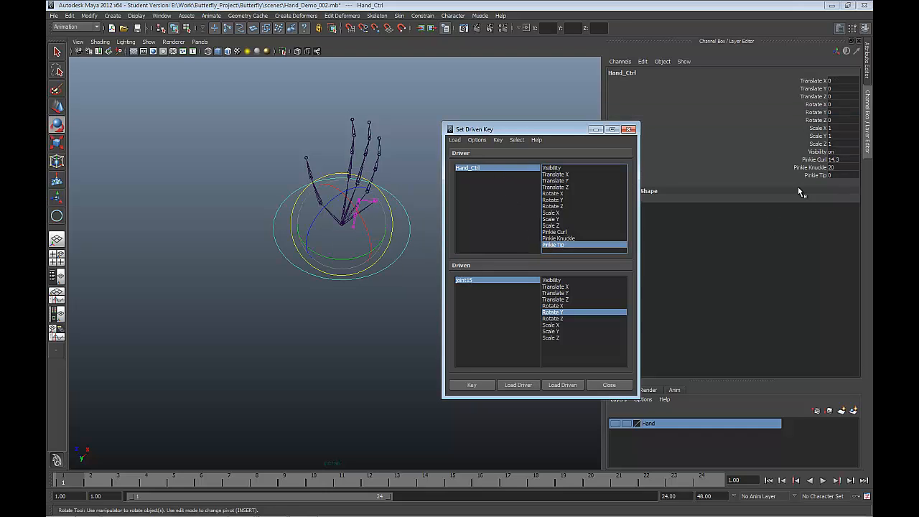
Step: Set Hand_Ctrl's Pinkie Tip to -5 and key joint15's Rotate Y at 15 against it
double_click(833, 175)
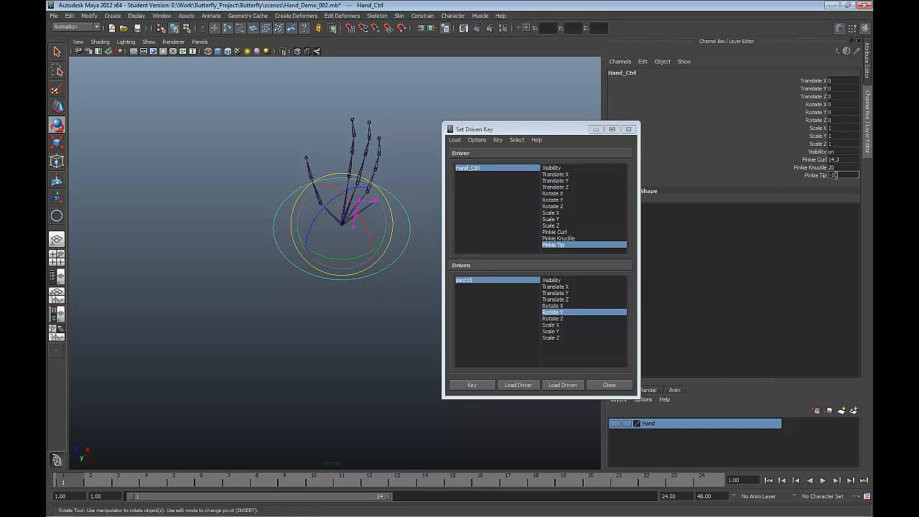
left_click(512, 280)
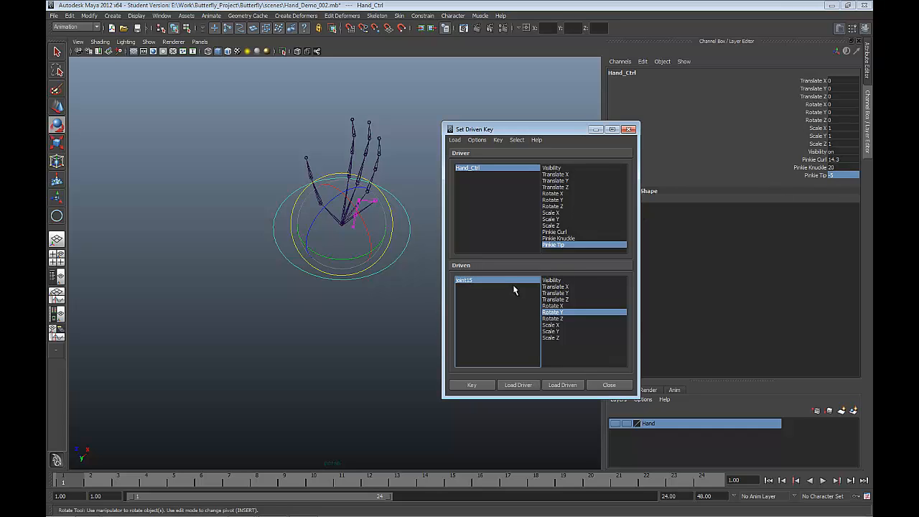
left_click(549, 312)
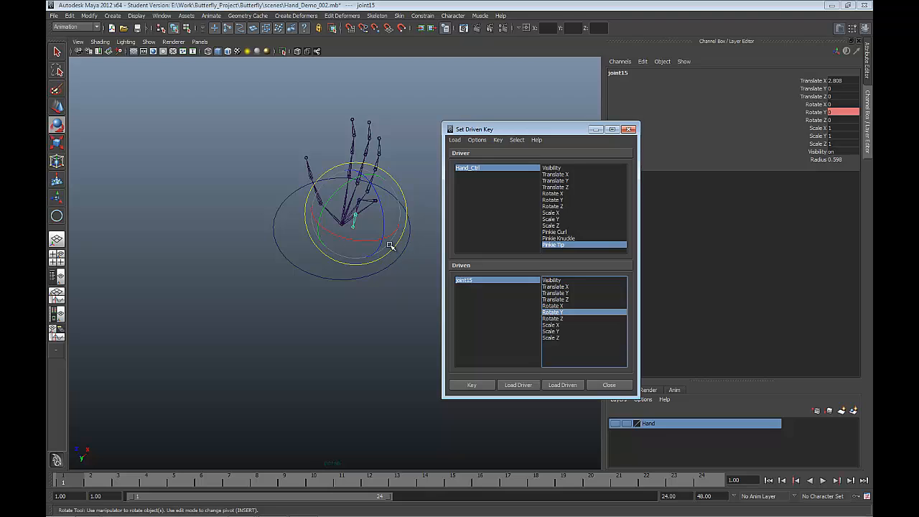
left_click_drag(337, 192, 350, 190)
key("ctrl+z")
double_click(838, 113)
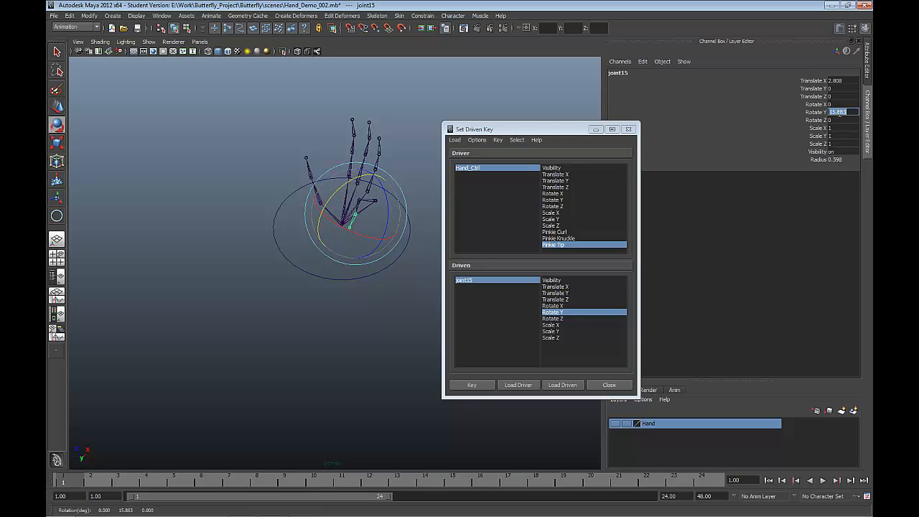
type("15")
left_click(480, 384)
Step: Set Pinkie Tip to 20, key joint15's Rotate Y at -90 against it, and close the Set Driven Key window
left_click(498, 168)
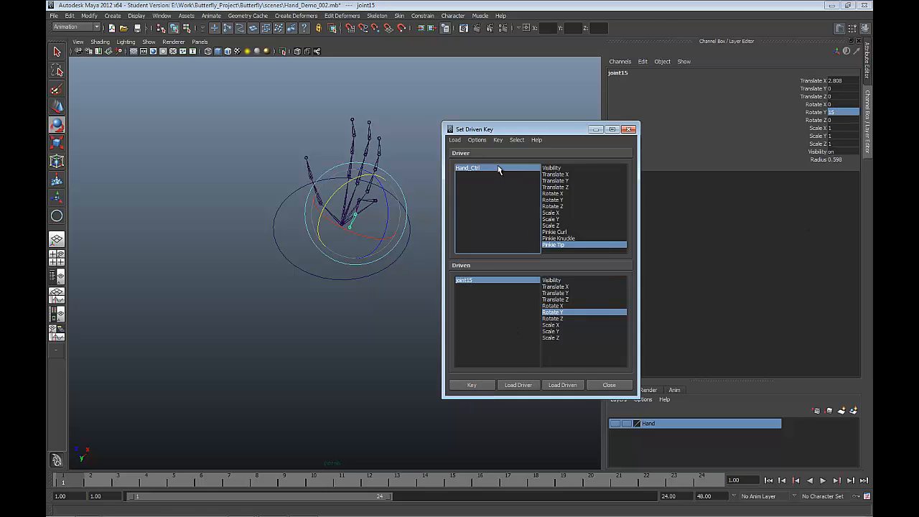
left_click(553, 245)
double_click(832, 175)
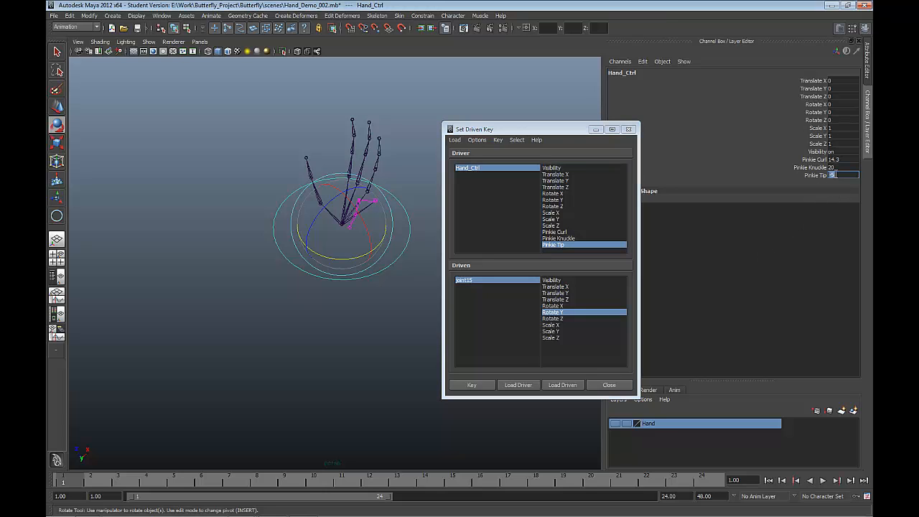
left_click(484, 281)
left_click(552, 313)
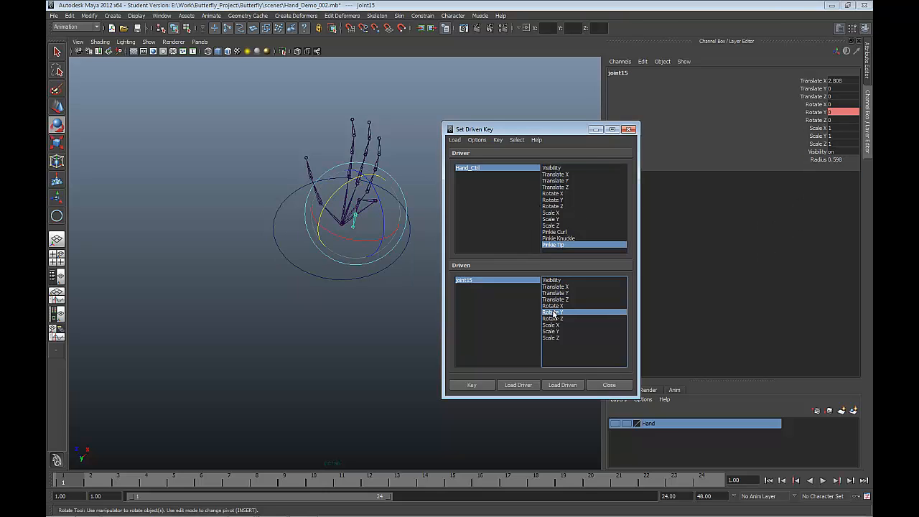
double_click(837, 112)
type("-9")
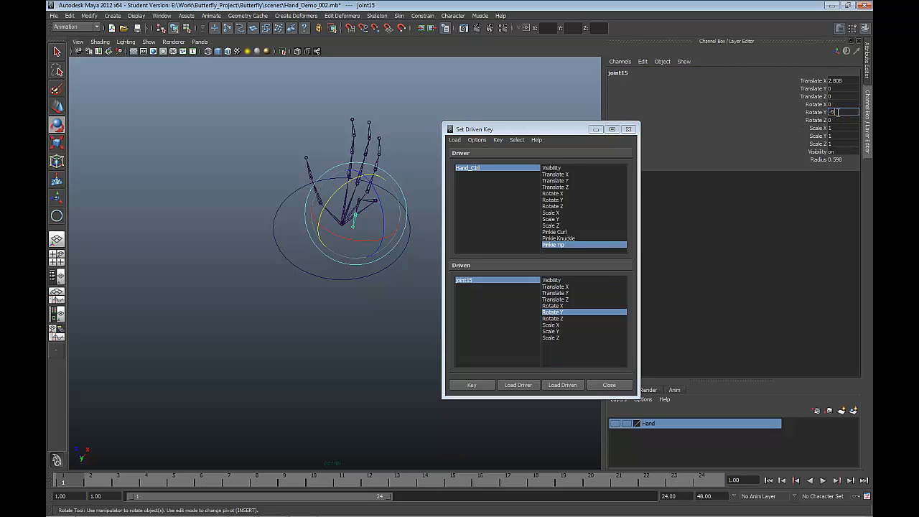
type("0")
key("Return")
left_click(823, 113)
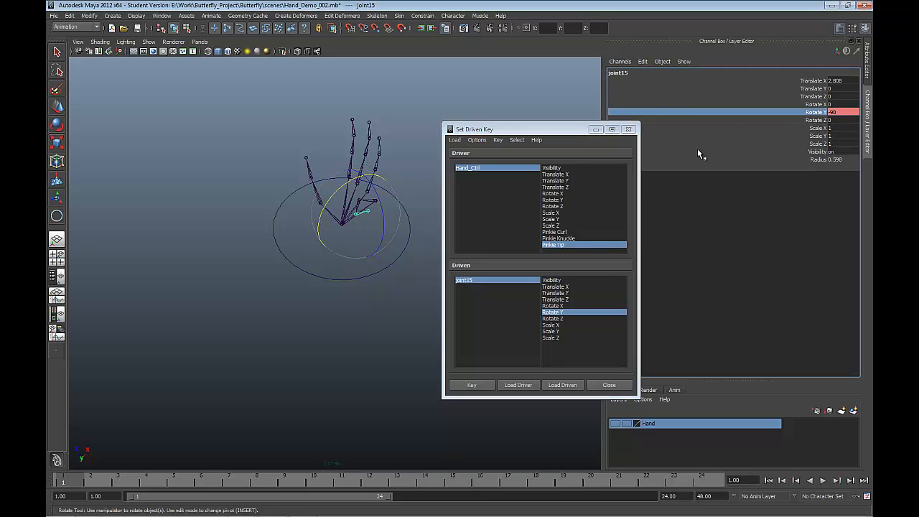
left_click(486, 385)
left_click(607, 384)
Step: Select Hand_Ctrl and reset its Pinkie Curl, Pinkie Knuckle and Pinkie Tip attributes to 0
left_click_drag(380, 324, 350, 276)
left_click_drag(833, 160, 836, 177)
left_click_drag(524, 194, 724, 206, "alt")
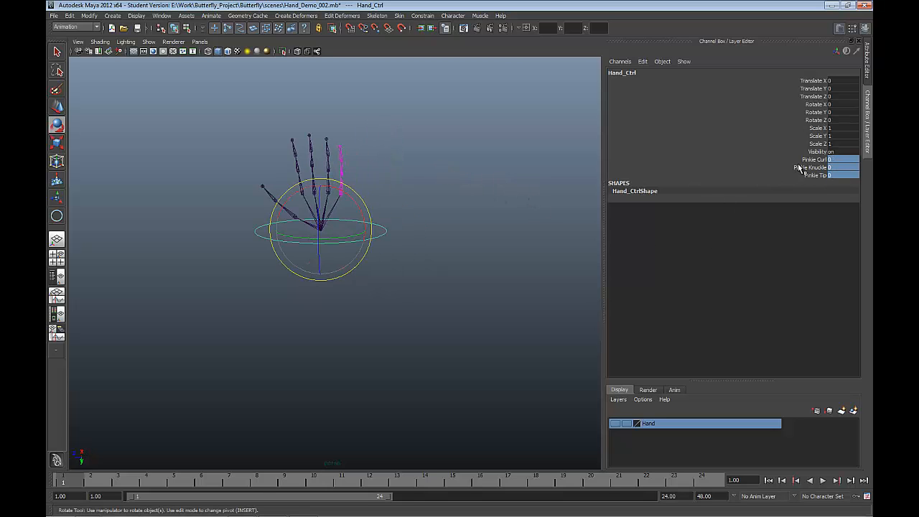
Step: Test the pinkie by varying Hand_Ctrl's Pinkie Curl, Pinkie Knuckle and Pinkie Tip, ending at -0.6, 6.3 and 1.3, and clear the selection
left_click_drag(811, 159, 815, 175)
left_click_drag(594, 178, 556, 184, "alt")
middle_click_drag(501, 145, 480, 127)
mouse_move(480, 127)
left_mouse_down("alt")
mouse_move(527, 118)
mouse_move(458, 119)
mouse_move(476, 118)
left_mouse_up("alt")
middle_click_drag(476, 118, 574, 141)
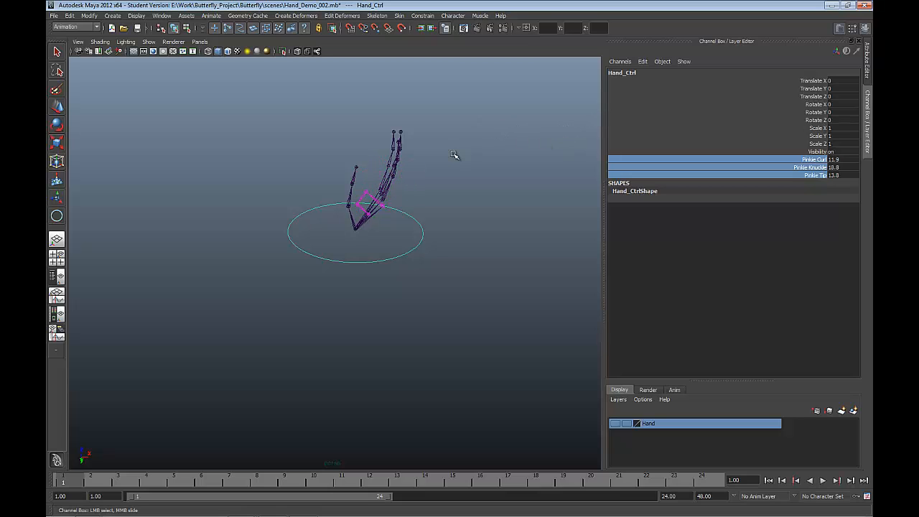
left_click_drag(436, 210, 498, 214, "alt")
middle_click_drag(463, 170, 507, 145)
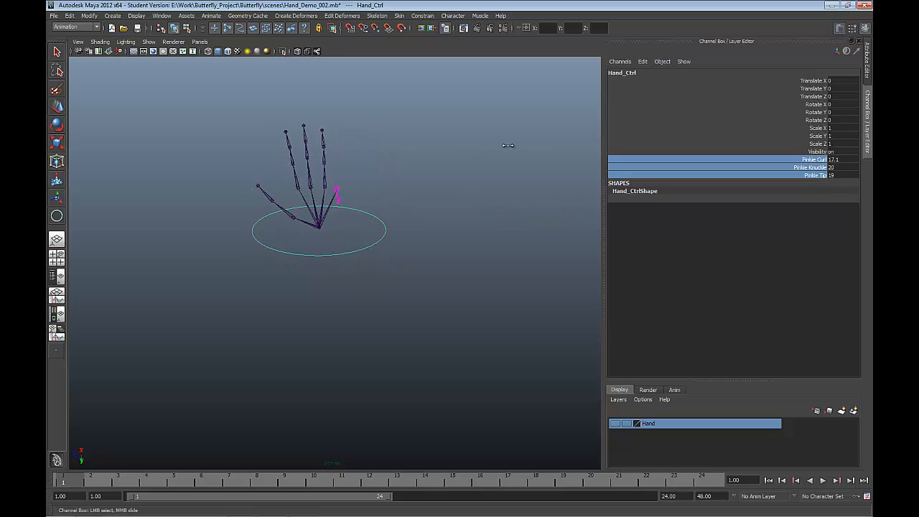
middle_click_drag(431, 109, 391, 66)
mouse_move(355, 182)
left_mouse_down()
mouse_move(344, 188)
mouse_move(360, 189)
mouse_move(345, 190)
left_mouse_up()
left_click_drag(365, 150, 431, 205)
left_click(431, 206)
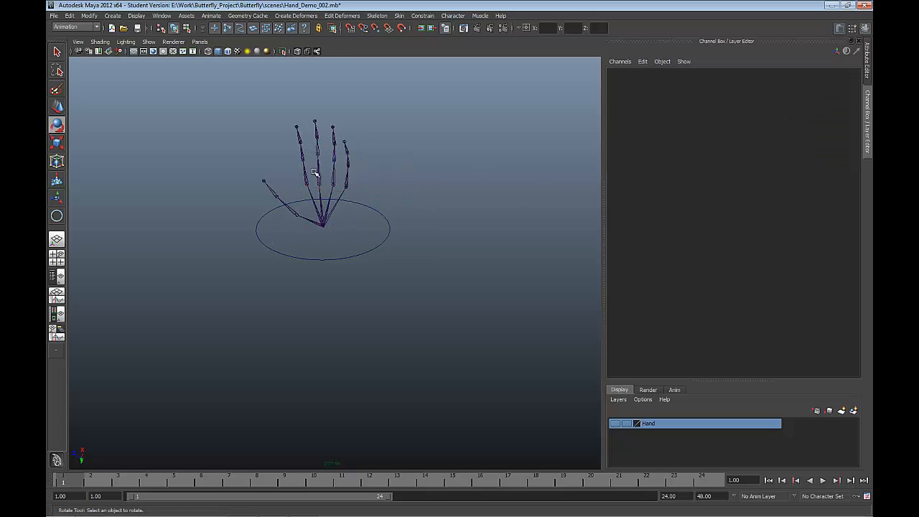
Step: Add a keyable float attribute Pinkie_Wiggle to Hand_Ctrl with minimum -10, maximum 10 and default 0
left_click(361, 259)
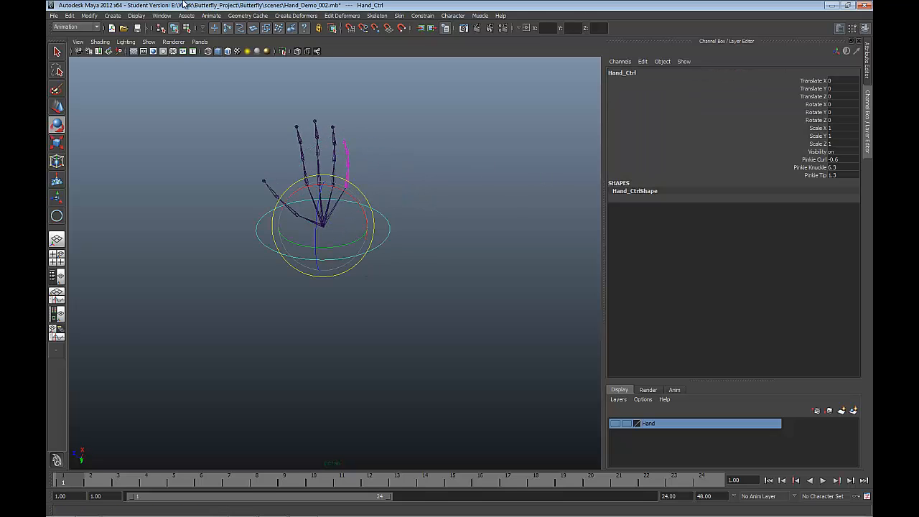
left_click(88, 16)
left_click(109, 131)
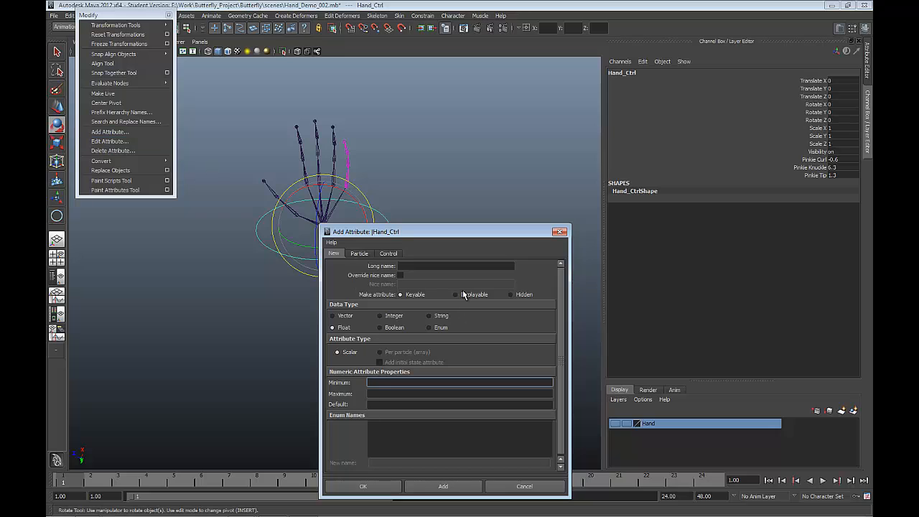
left_click(442, 266)
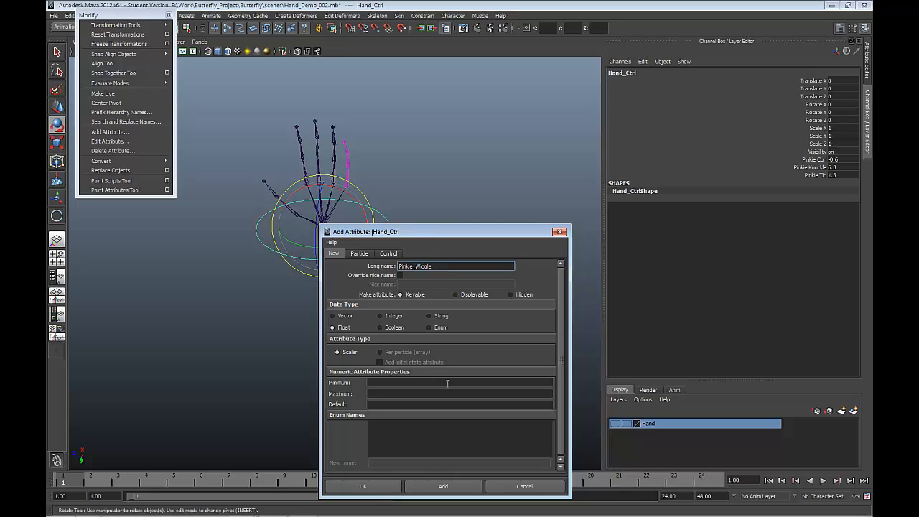
left_click(388, 382)
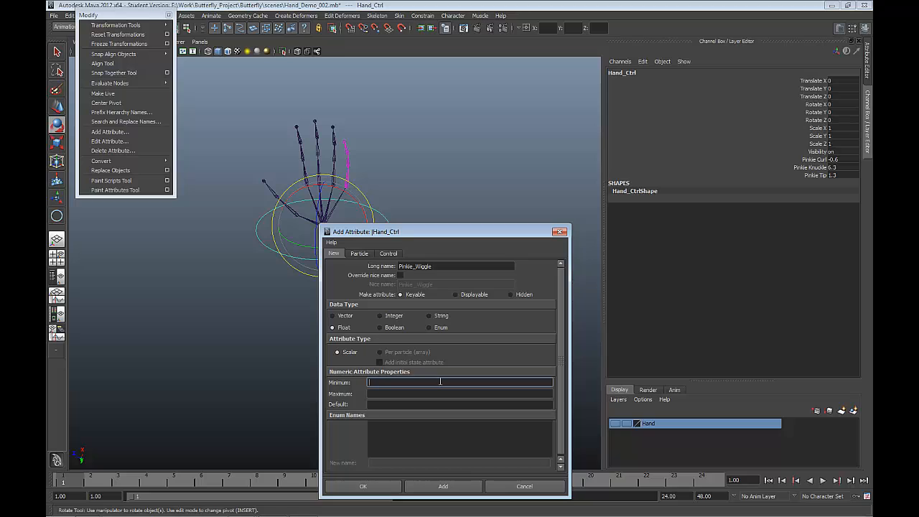
type("-10")
key("Tab")
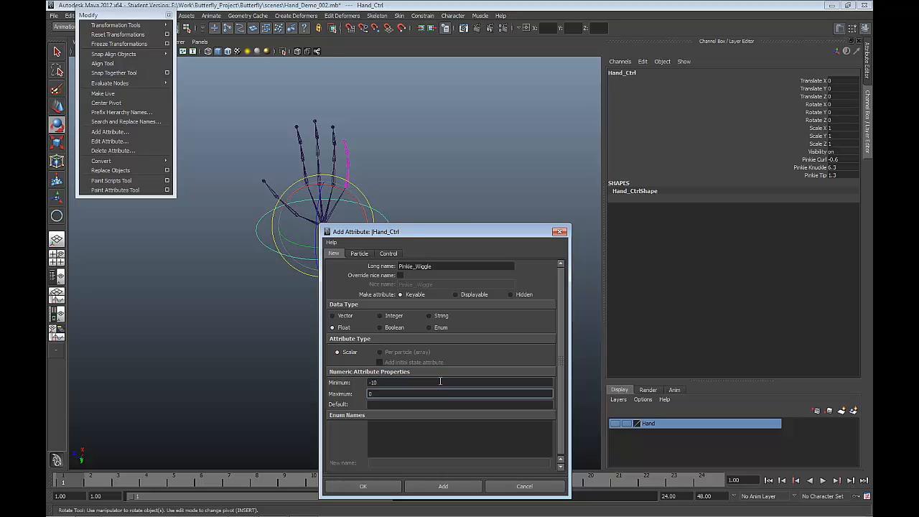
type("10")
key("Tab")
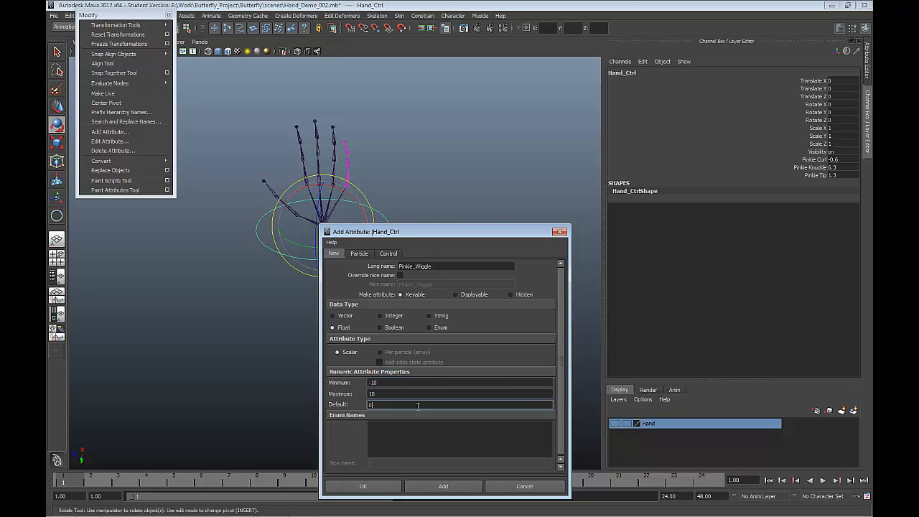
left_click(421, 486)
Step: Add a Pinkie_Twist float attribute to Hand_Ctrl with minimum -30, maximum 30 and default 0, and finish adding attributes
left_click(454, 265)
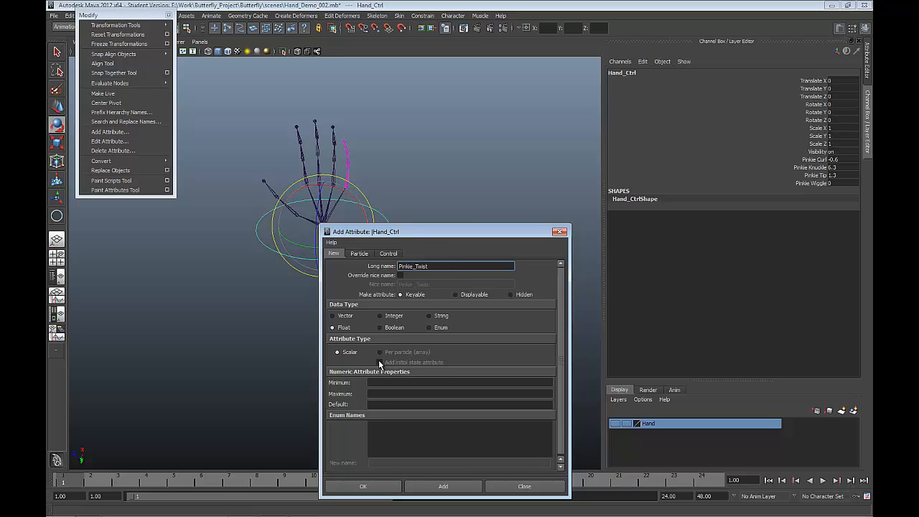
left_click(379, 386)
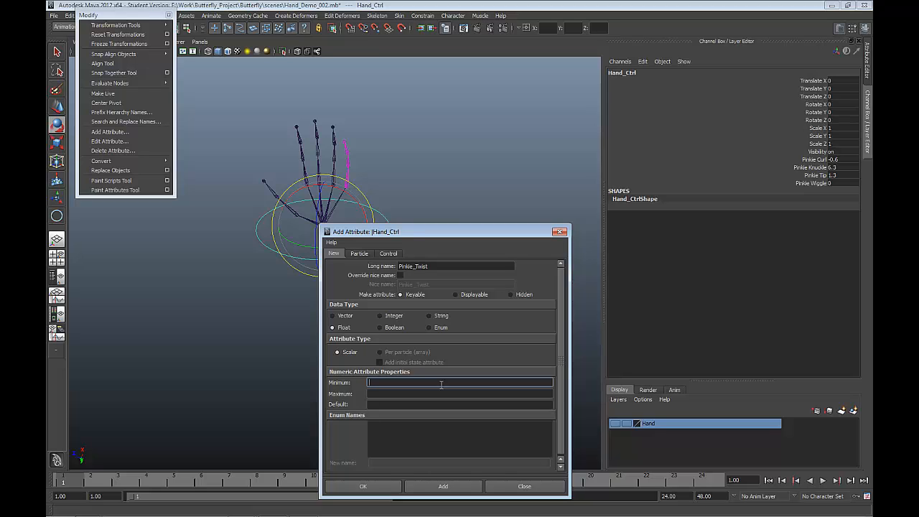
type("-30")
key("Tab")
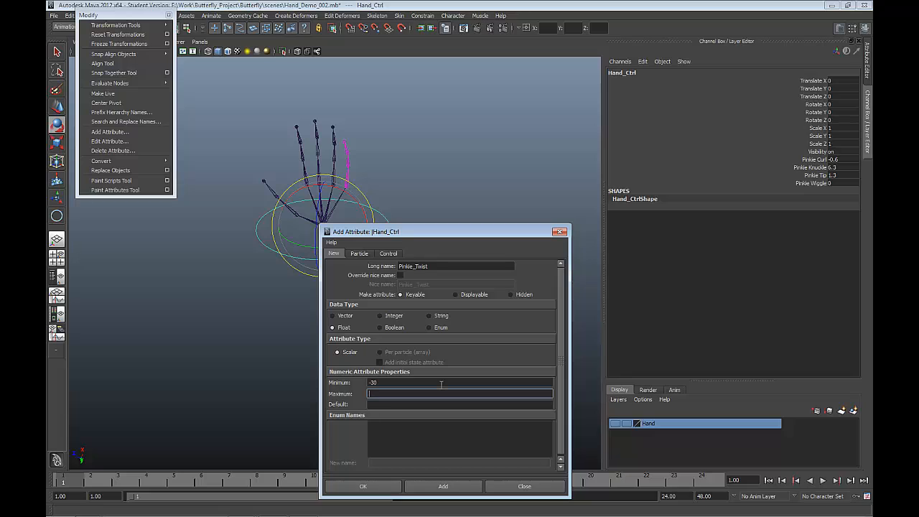
type("30")
key("Tab")
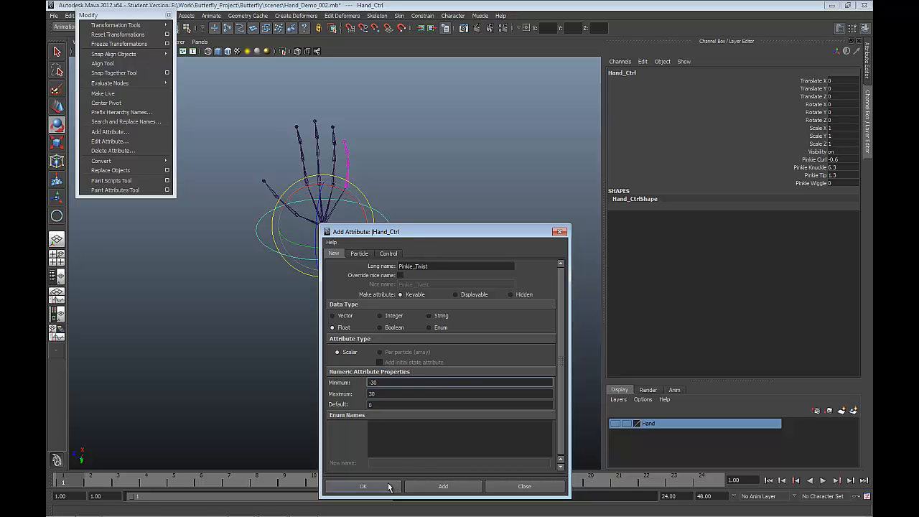
left_click(366, 487)
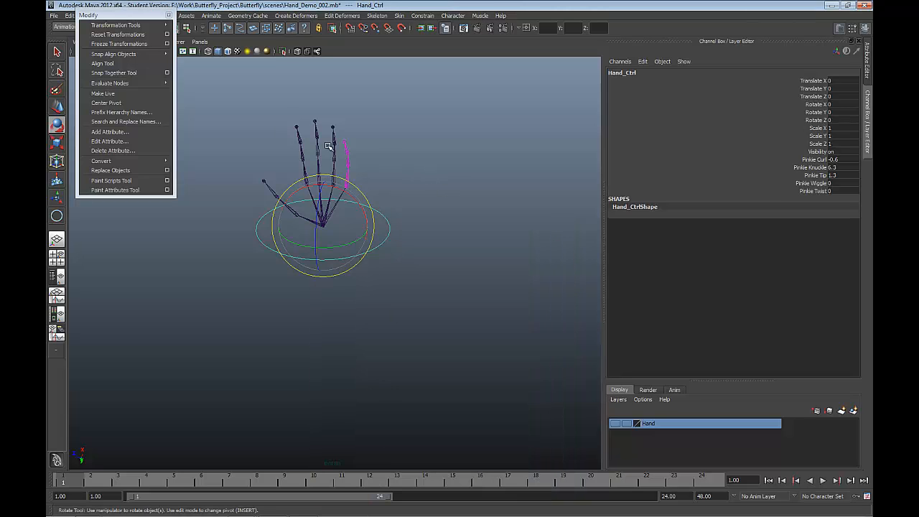
Step: Select joint13 at the base of the pinkie instead of Hand_Ctrl
left_click(397, 176)
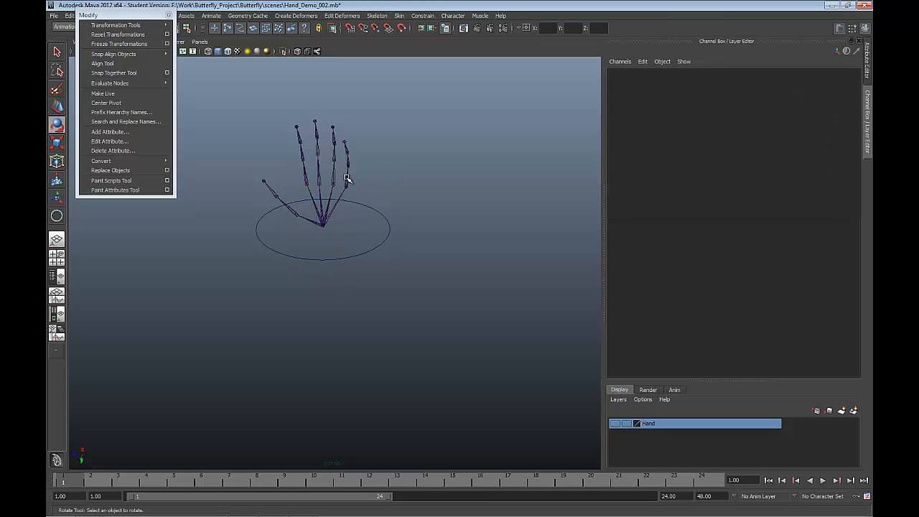
left_click(349, 178)
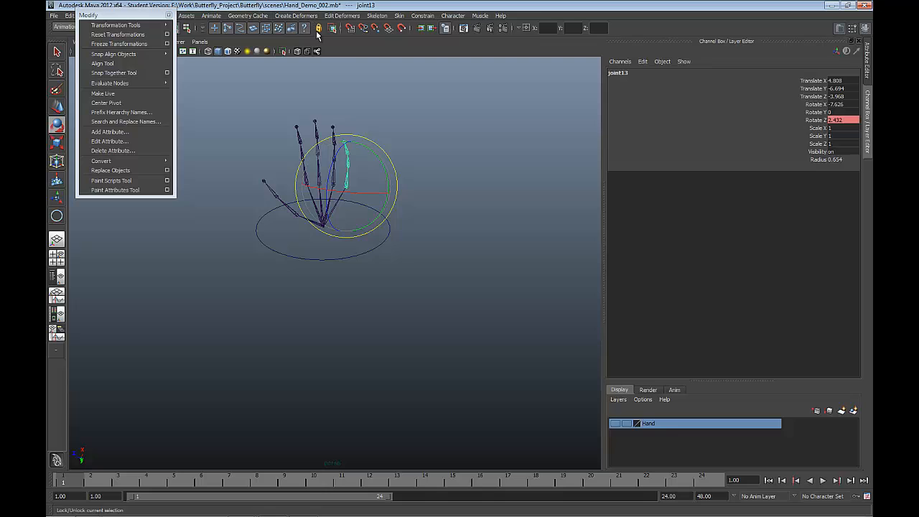
left_click_drag(338, 175, 364, 181, "alt")
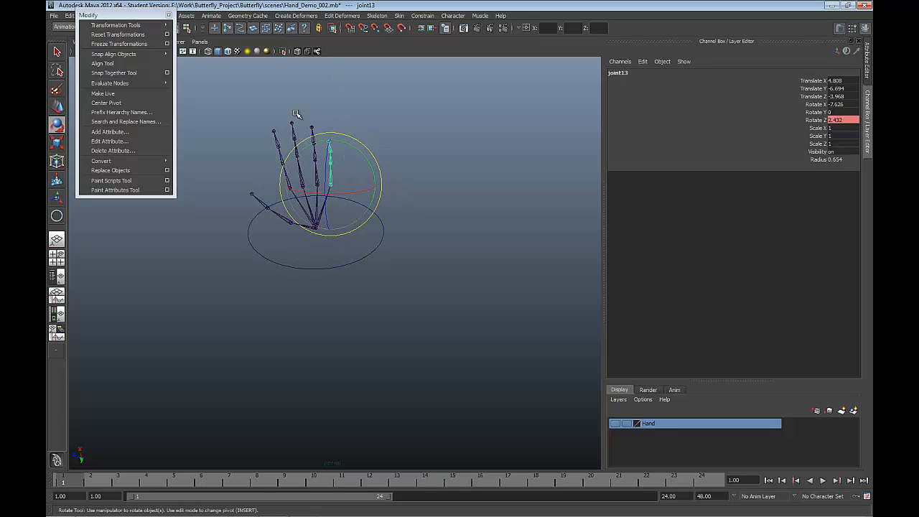
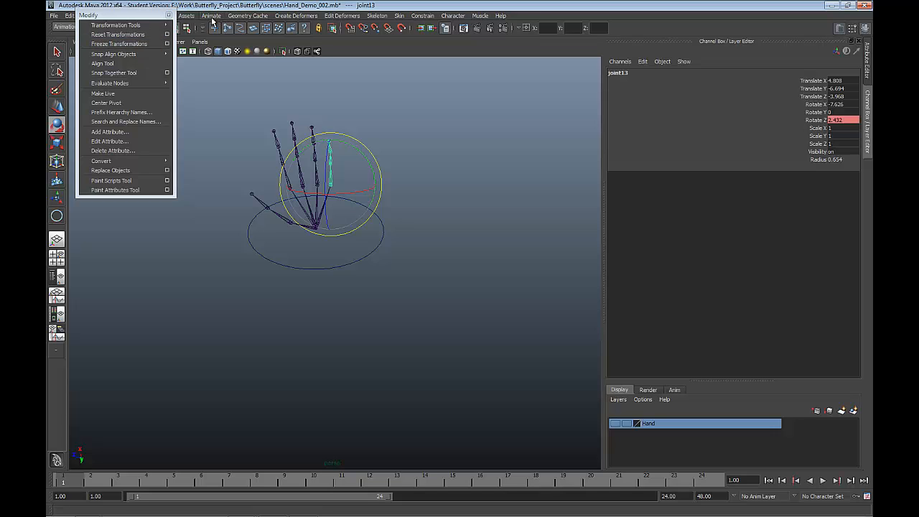
Step: Open Set Driven Key, load Hand_Ctrl as the driver and choose its Pinkie Wiggle attribute
left_click(212, 16)
mouse_move(259, 58)
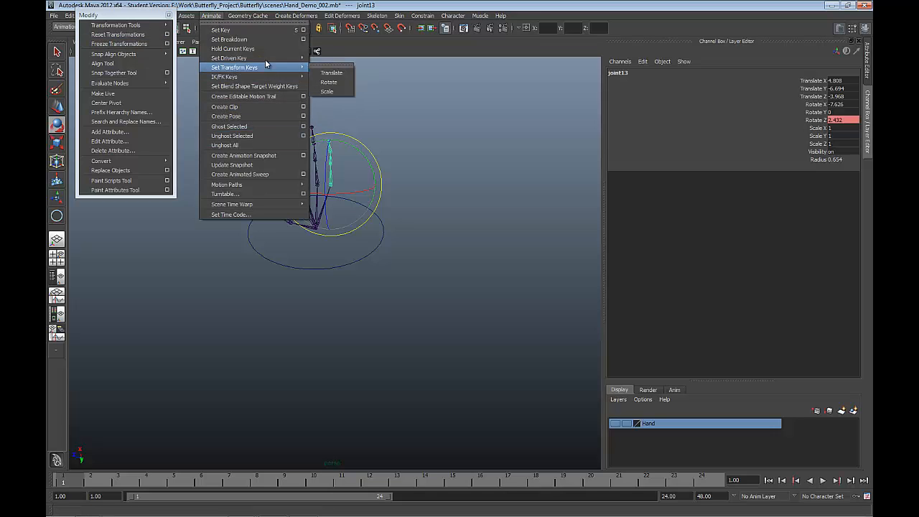
left_click(337, 59)
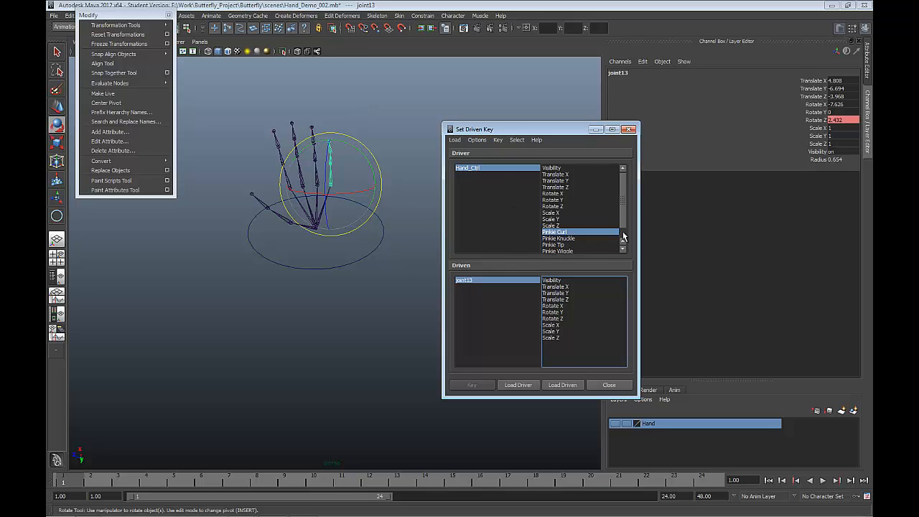
scroll(626, 244, "down", 1)
left_click(559, 239)
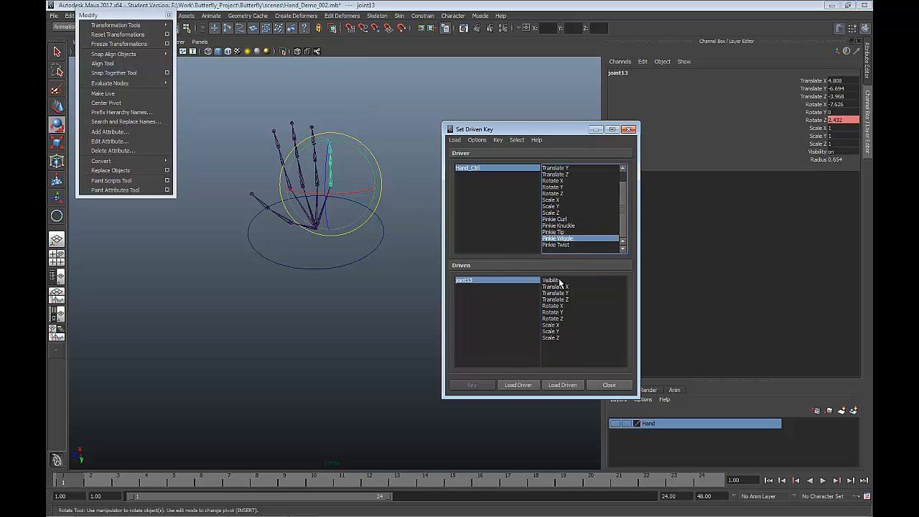
left_click(509, 384)
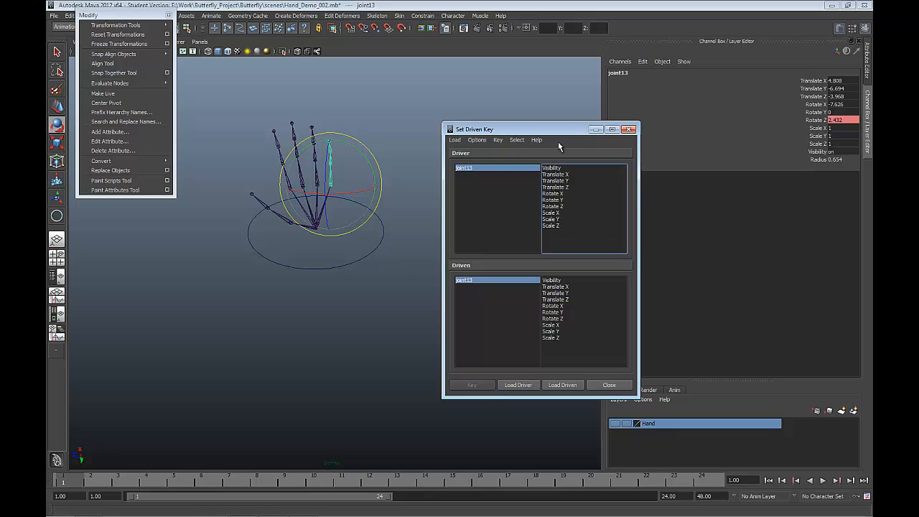
left_click_drag(357, 254, 400, 318)
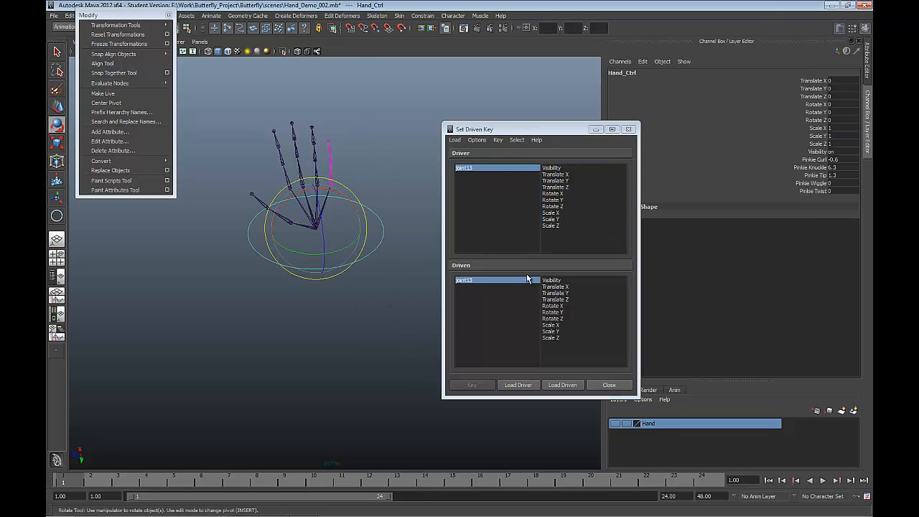
left_click(518, 385)
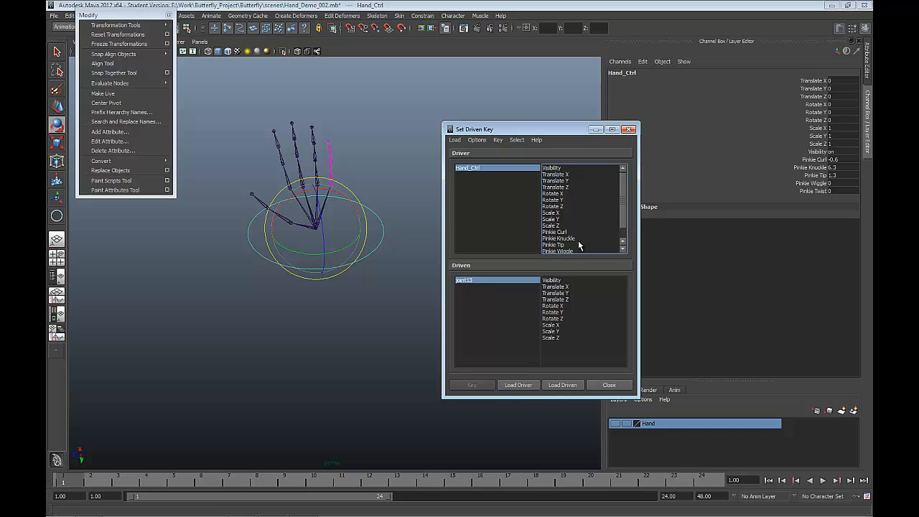
scroll(588, 239, "down", 1)
left_click(575, 239)
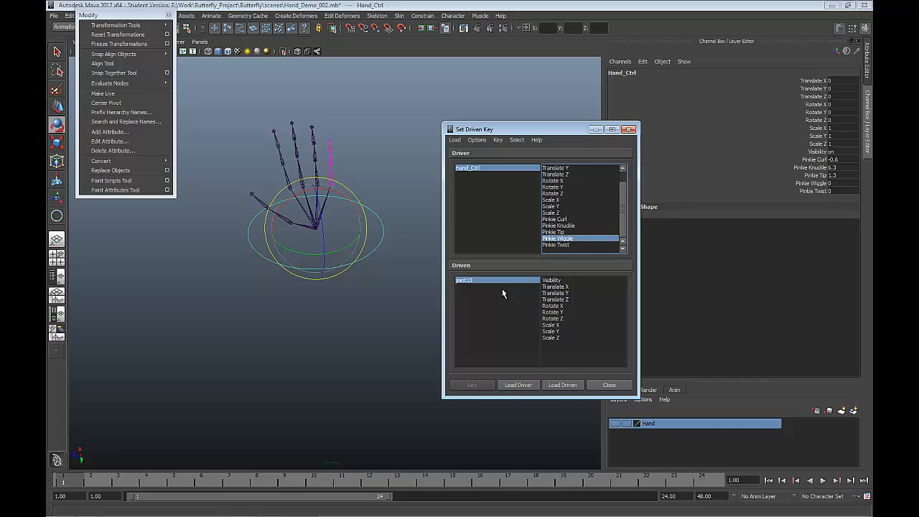
Step: Load joint13 as the driven object, test its sideways rotation in the viewport and undo that rotation
left_click(371, 184)
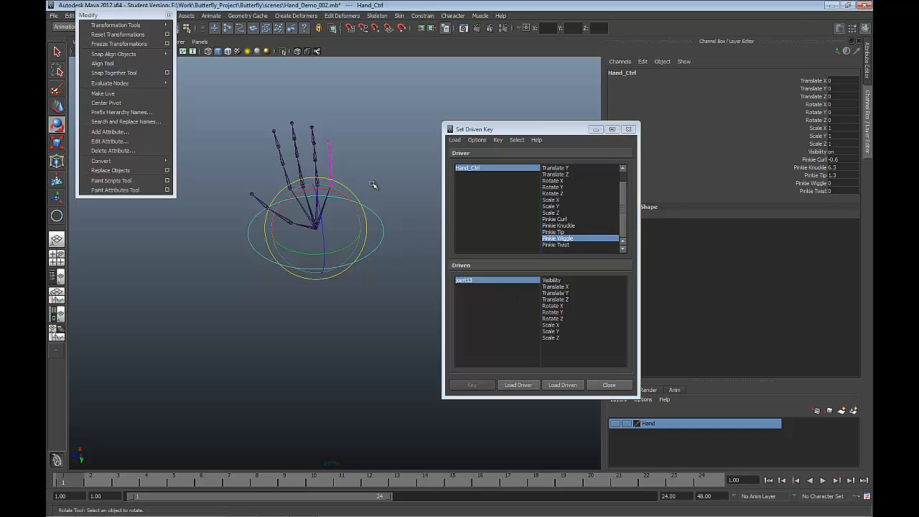
left_click(329, 180)
left_click(563, 384)
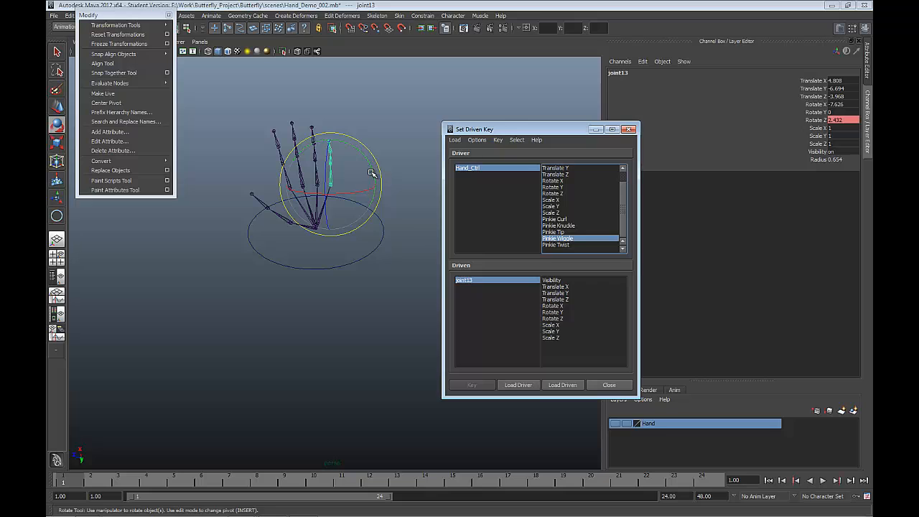
left_click_drag(370, 173, 366, 154)
key("ctrl+z")
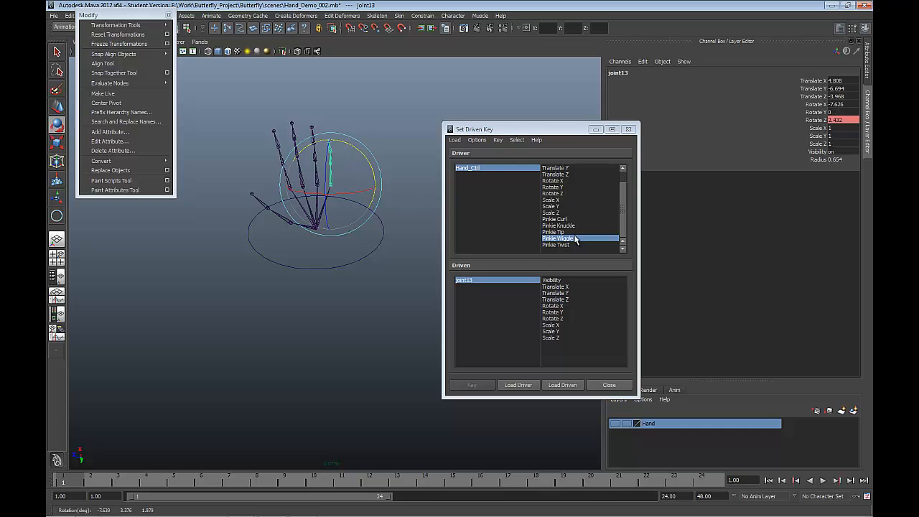
Step: Pair Hand_Ctrl's Pinkie Wiggle as the driver attribute with joint13's Rotate Y as the driven attribute
left_click(557, 188)
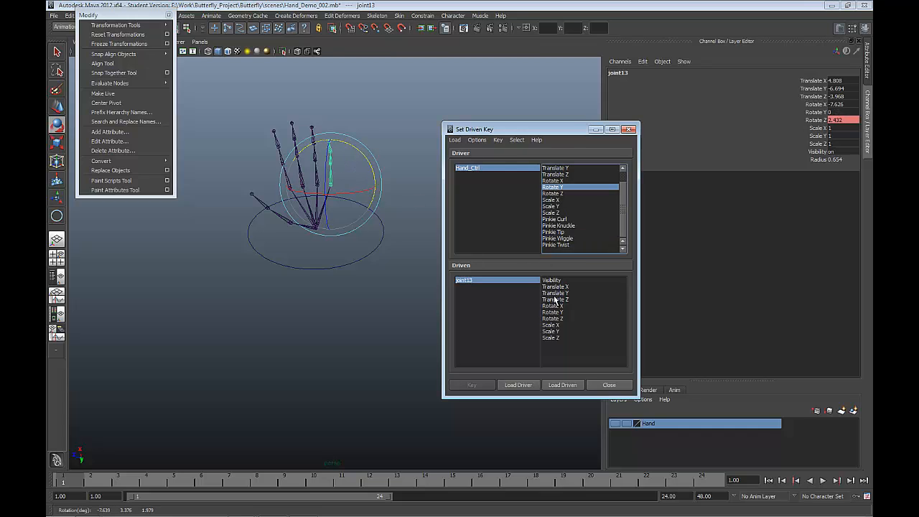
left_click(558, 245)
left_click(563, 239)
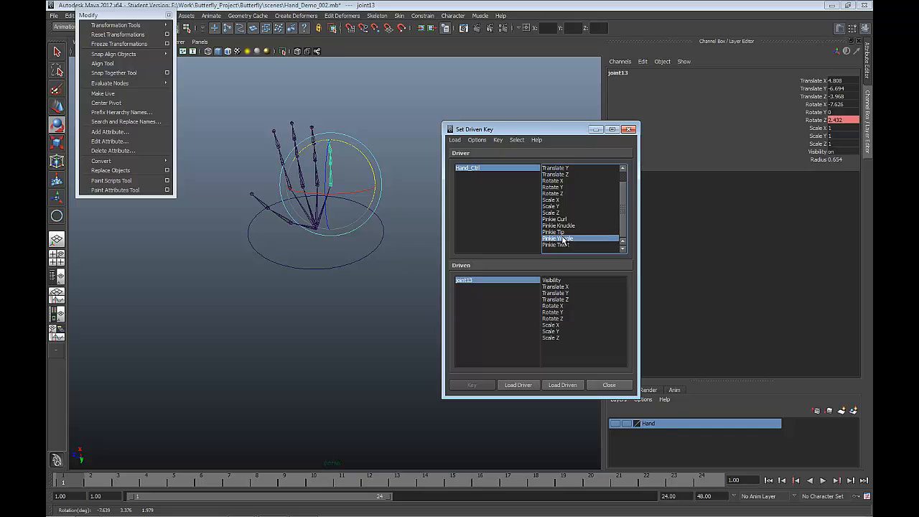
left_click(552, 311)
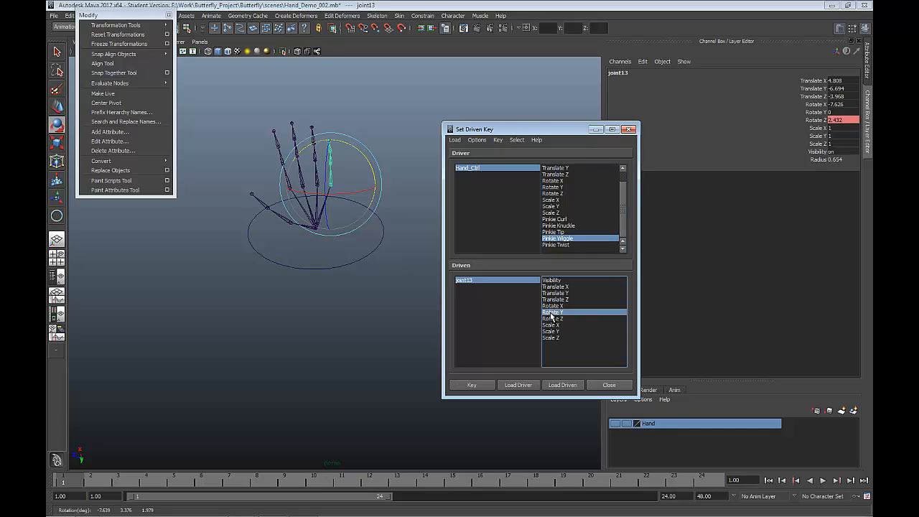
left_click(486, 385)
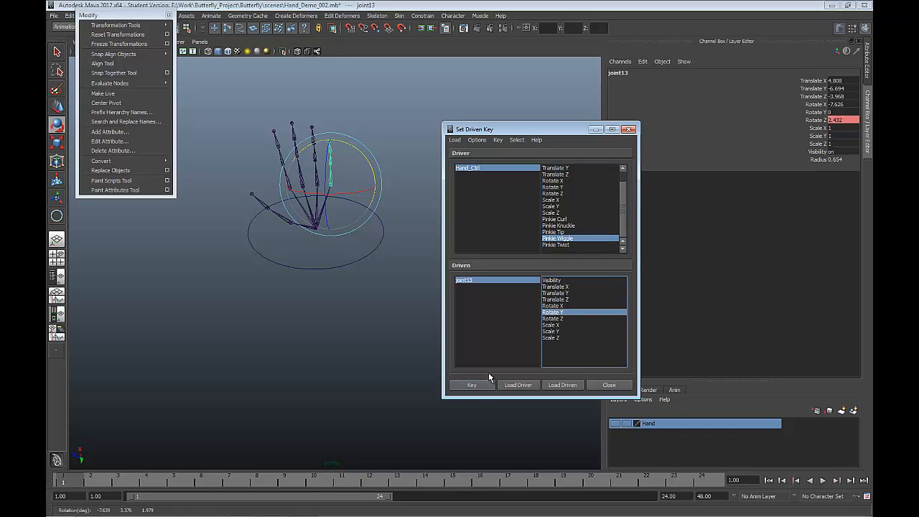
Step: Set joint13's Rotate Z to 0 and key its Rotate Y at 0 against the neutral Pinkie Wiggle
double_click(847, 121)
type("0")
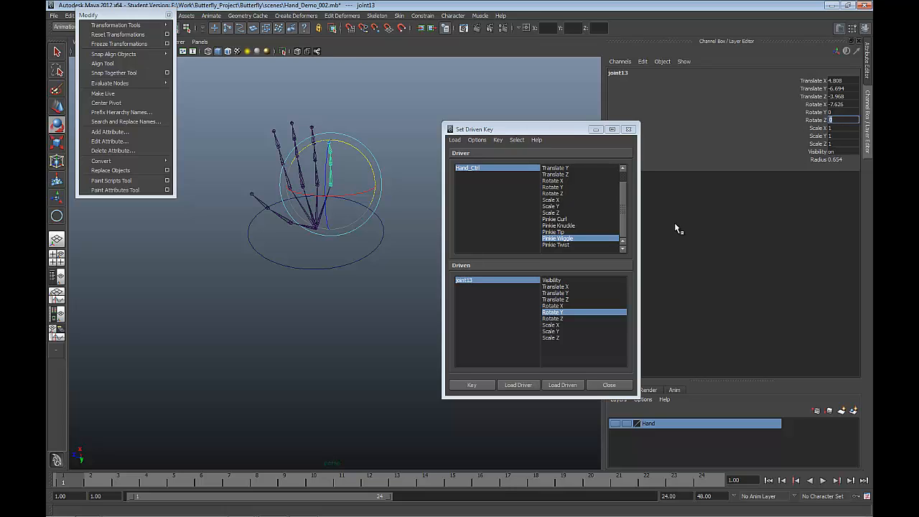
left_click(471, 386)
left_click(475, 388)
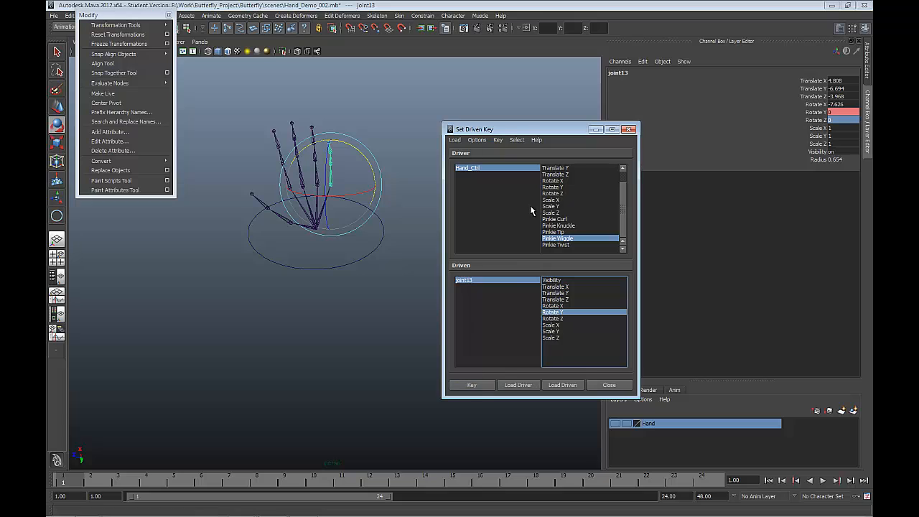
left_click(807, 121)
left_click(812, 112)
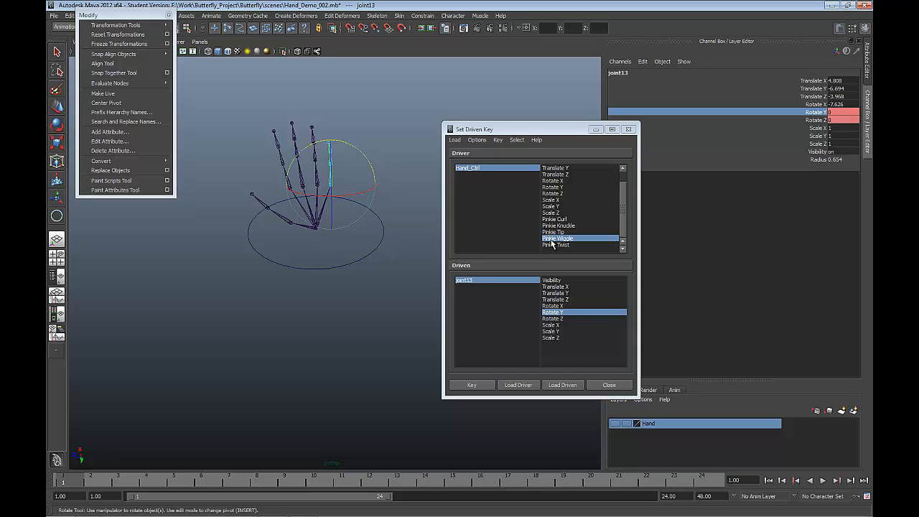
Step: Set Hand_Ctrl's Pinkie Wiggle to -10 and joint13's Rotate Y to 30, and set a driven key
left_click(506, 170)
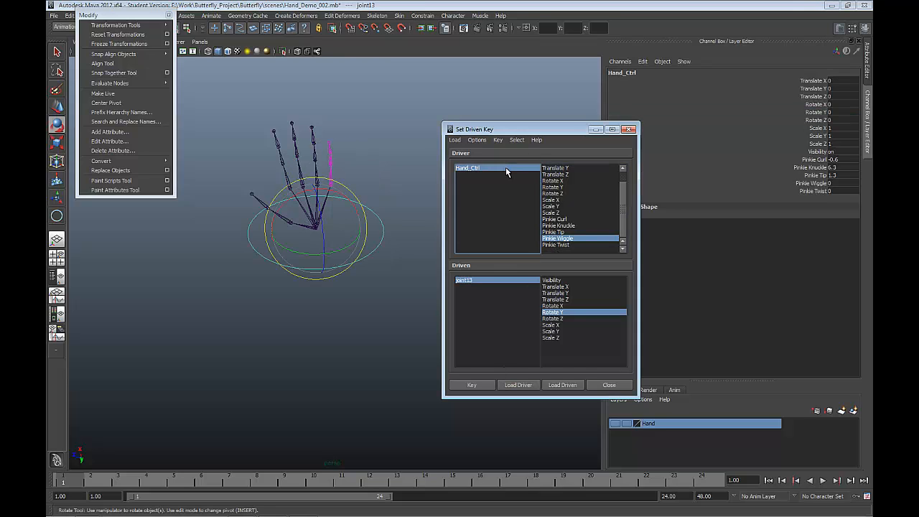
left_click(833, 176)
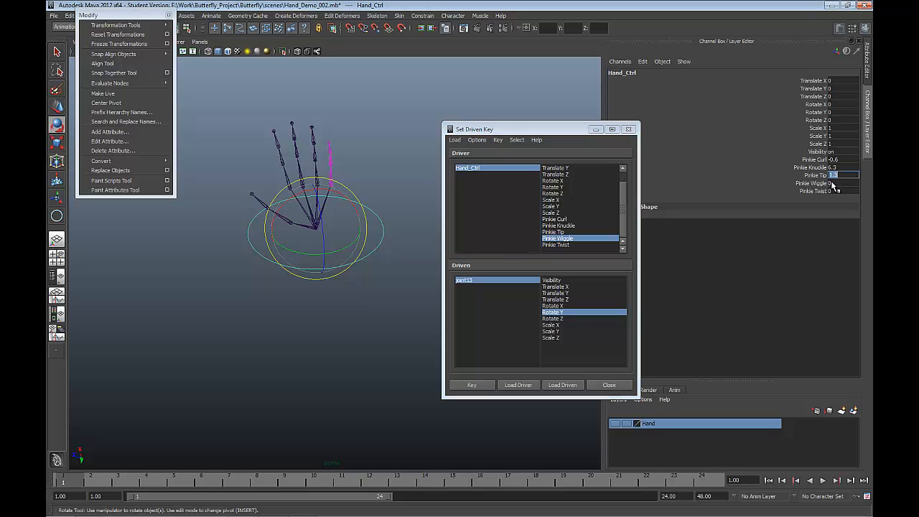
left_click(831, 183)
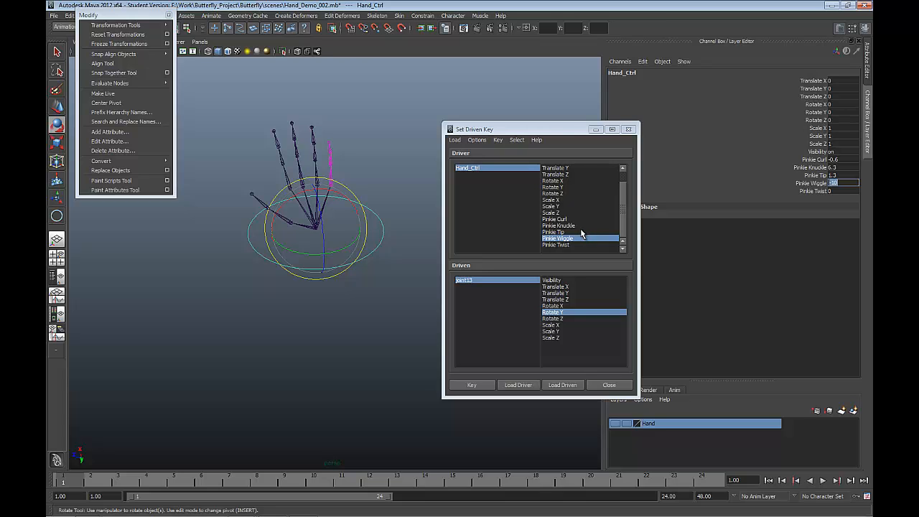
left_click(506, 281)
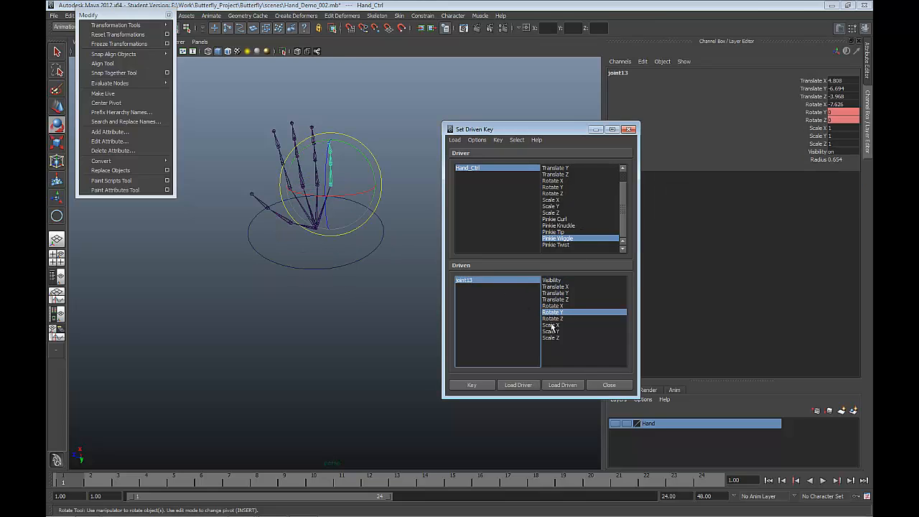
left_click(832, 112)
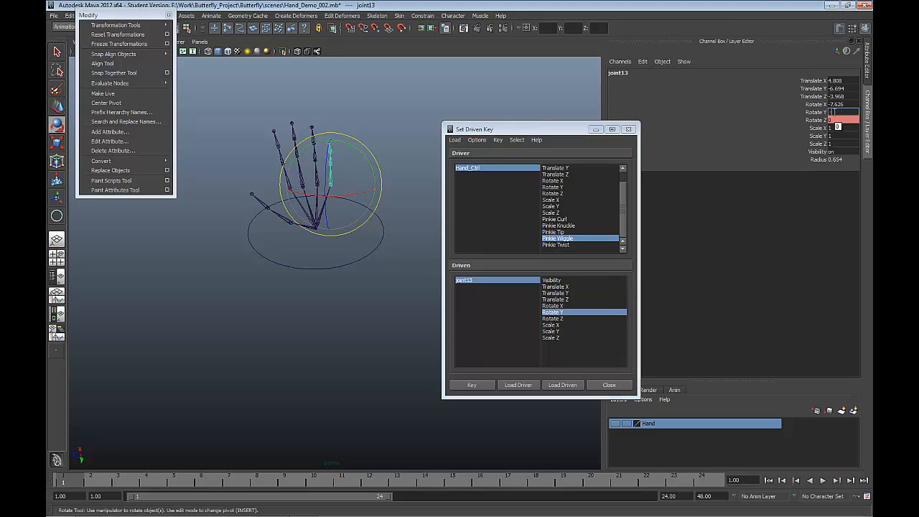
type("30")
key("Return")
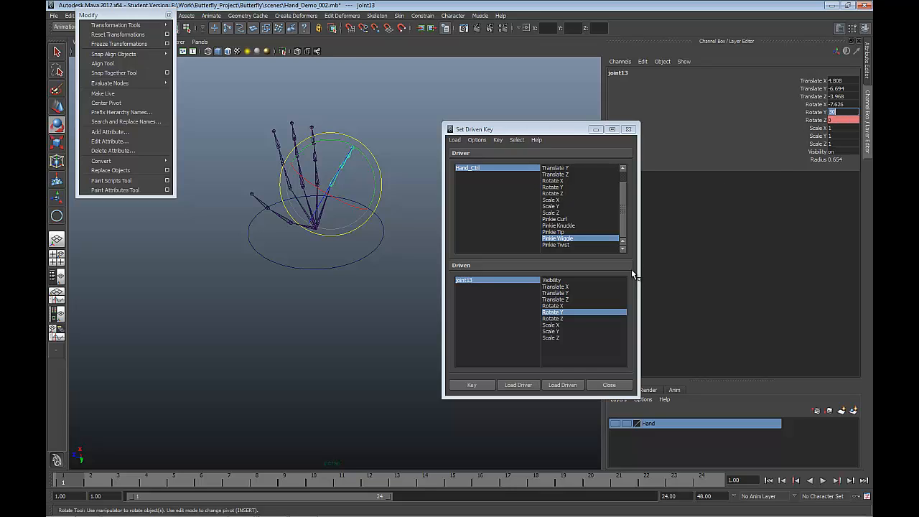
left_click(491, 385)
Step: Set Hand_Ctrl's Pinkie Wiggle to 10, keeping Pinkie Wiggle and Rotate Y as the driver and driven pair
left_click(556, 240)
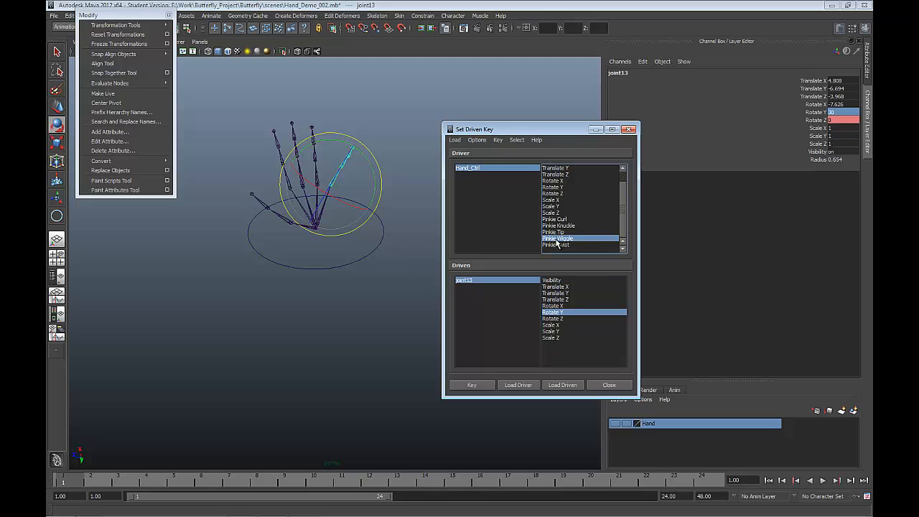
left_click(507, 169)
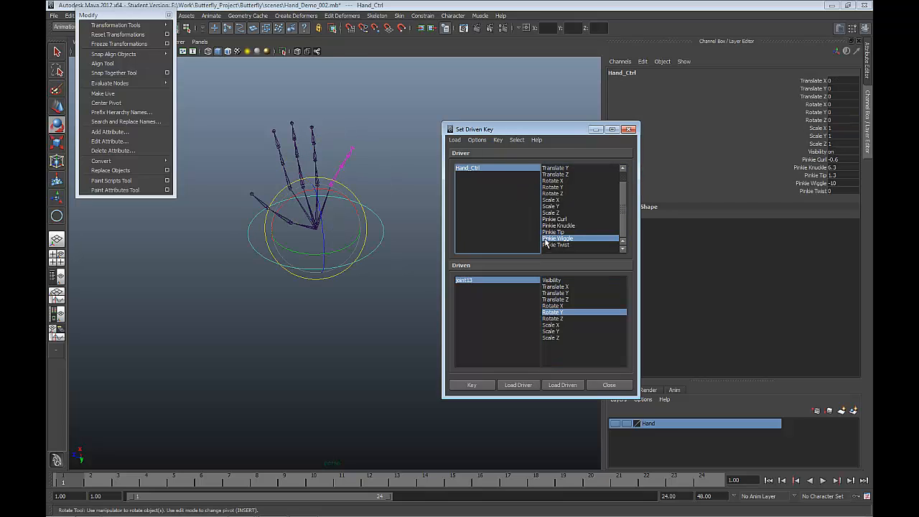
left_click(835, 184)
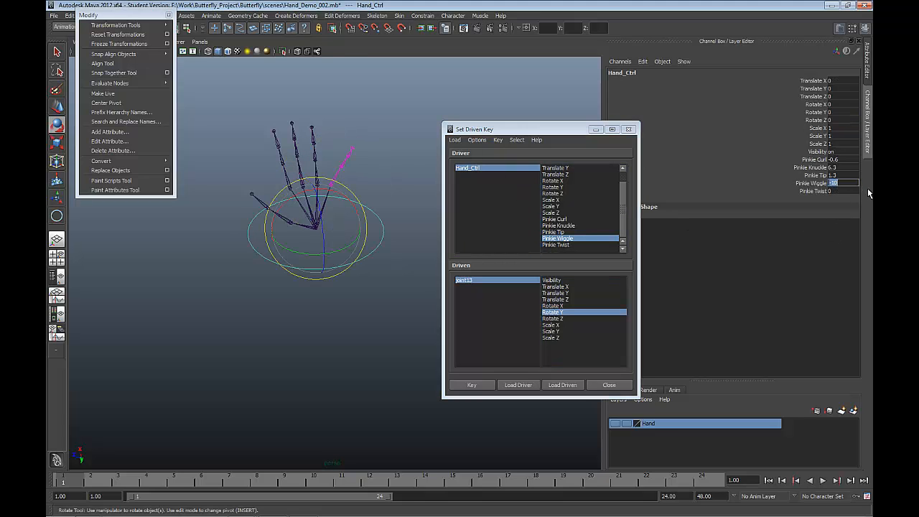
type("10")
key("Return")
left_click(520, 288)
left_click(547, 311)
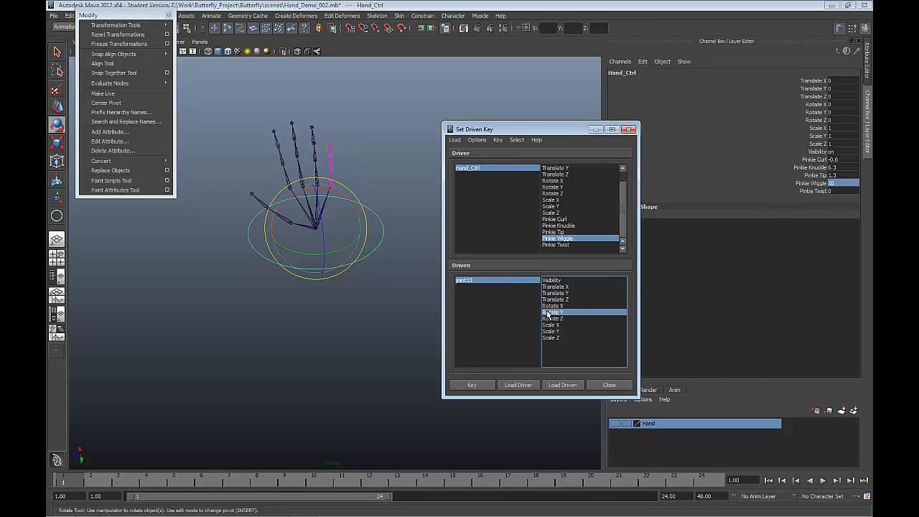
Step: Set joint13's Rotate Y to -30 and set a driven key for it
left_click(497, 280)
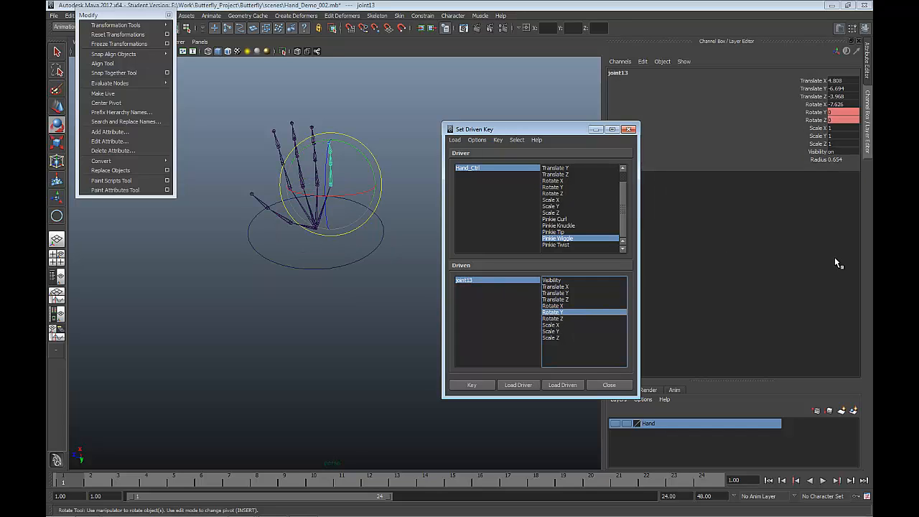
left_click(840, 112)
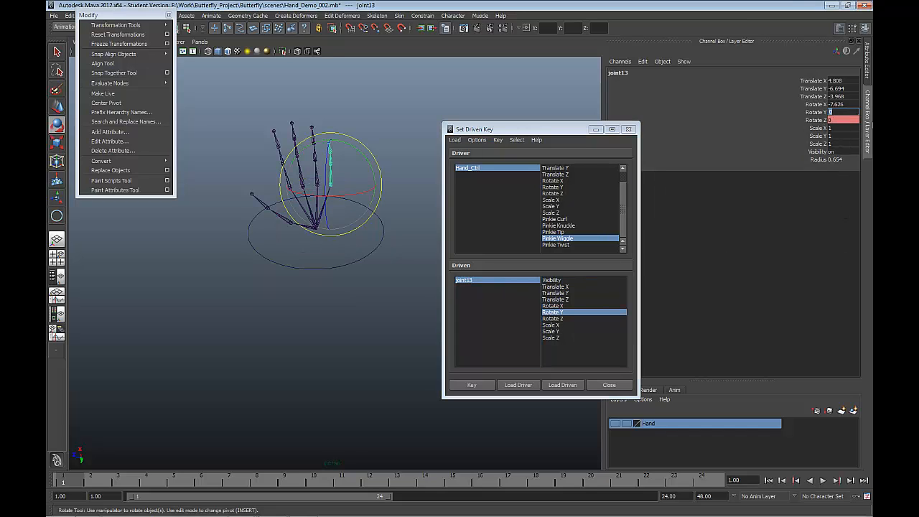
type("30")
key("Return")
key("Return")
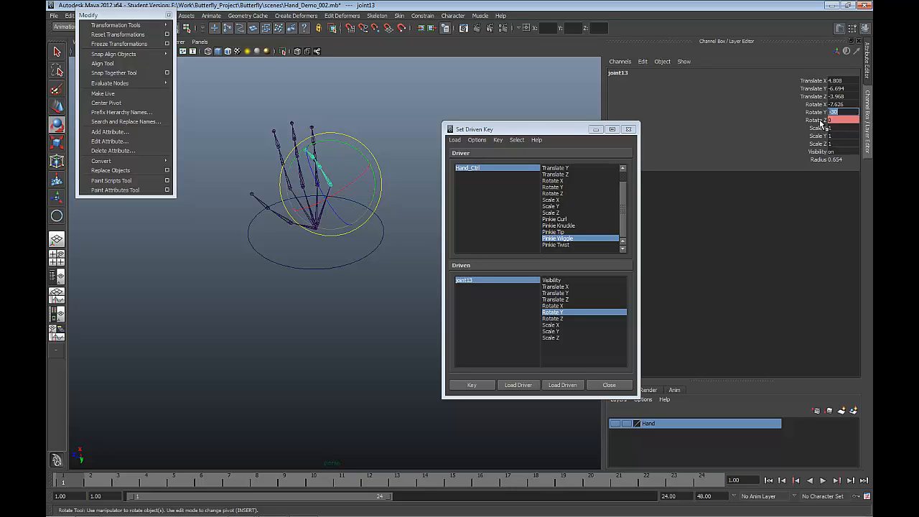
left_click(472, 384)
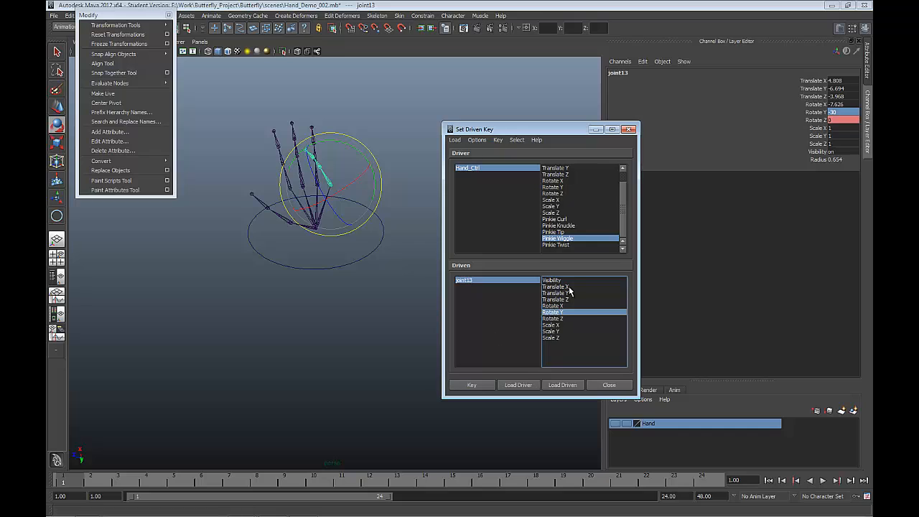
Step: Pair Pinkie Twist as the driver attribute with joint13's Rotate X as the driven attribute, and select Hand_Ctrl
left_click(556, 245)
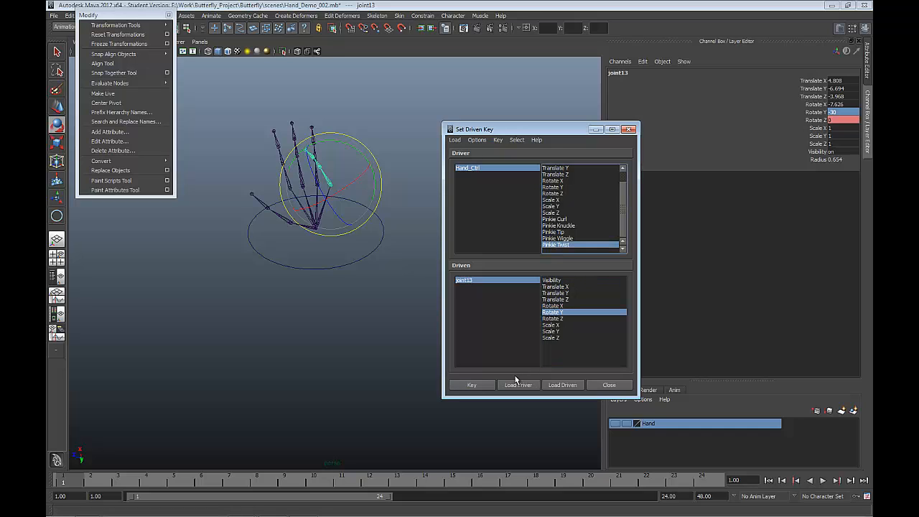
left_click(549, 308)
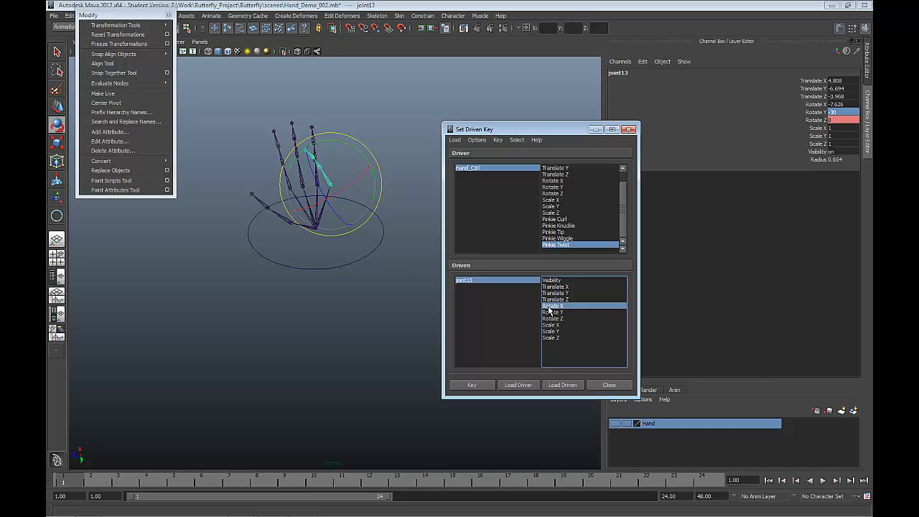
left_click(558, 244)
left_click(510, 174)
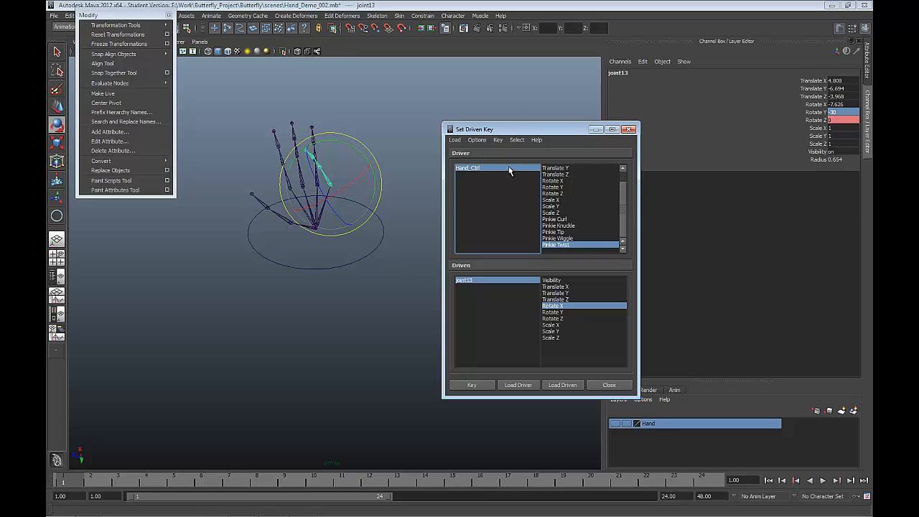
left_click(547, 239)
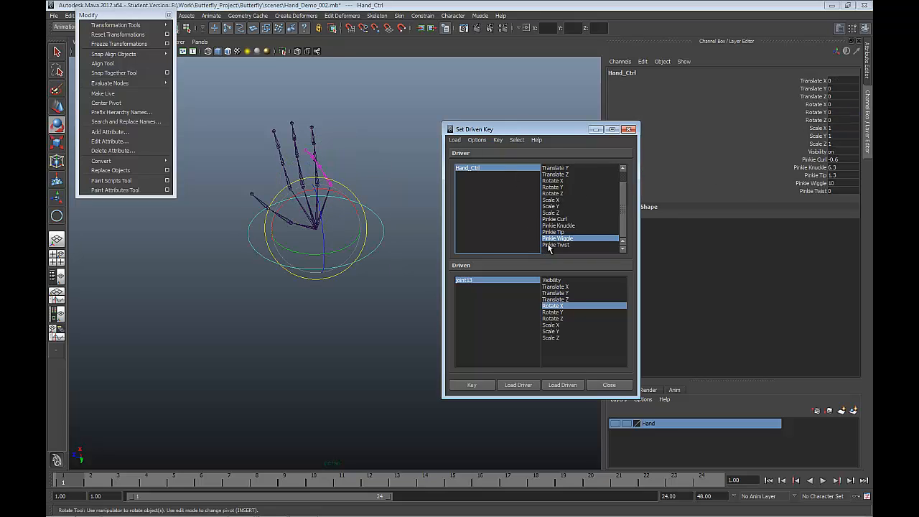
left_click(548, 245)
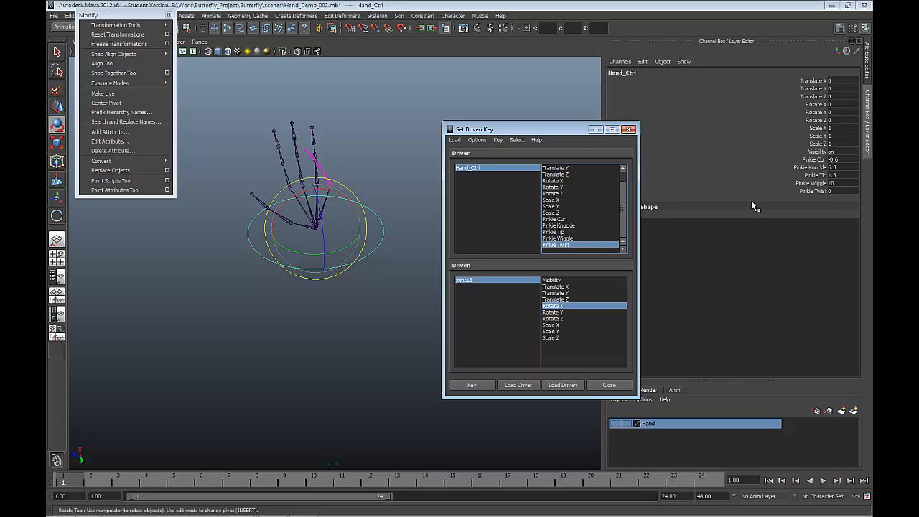
Step: Set joint13's Rotate X to 0 and key it as driven by Pinkie Twist
left_click(476, 280)
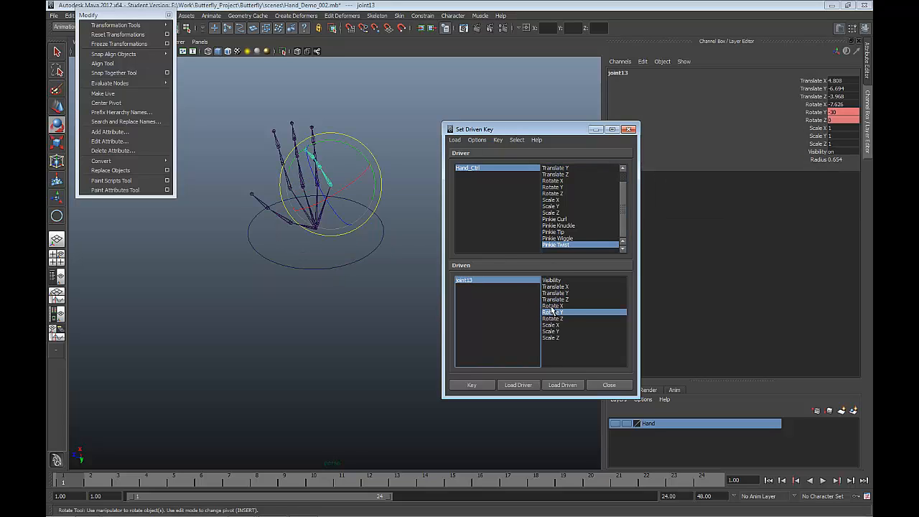
left_click(551, 307)
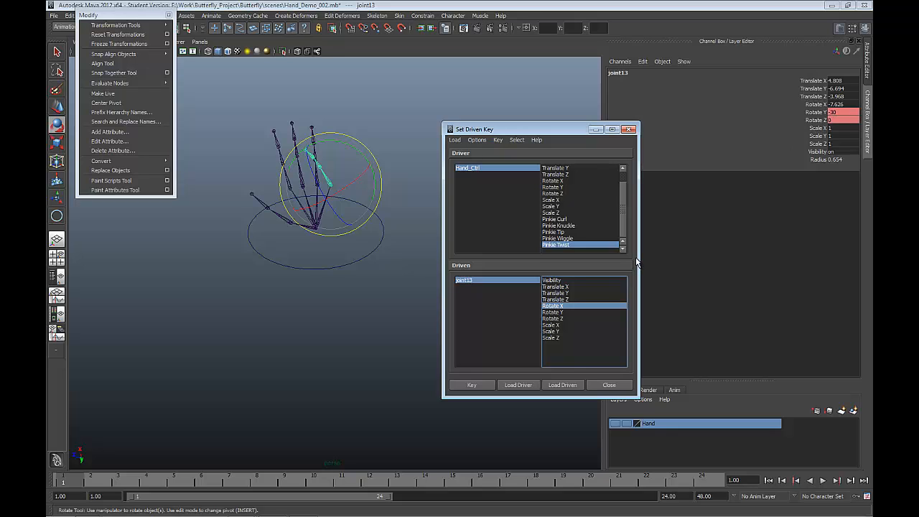
double_click(840, 104)
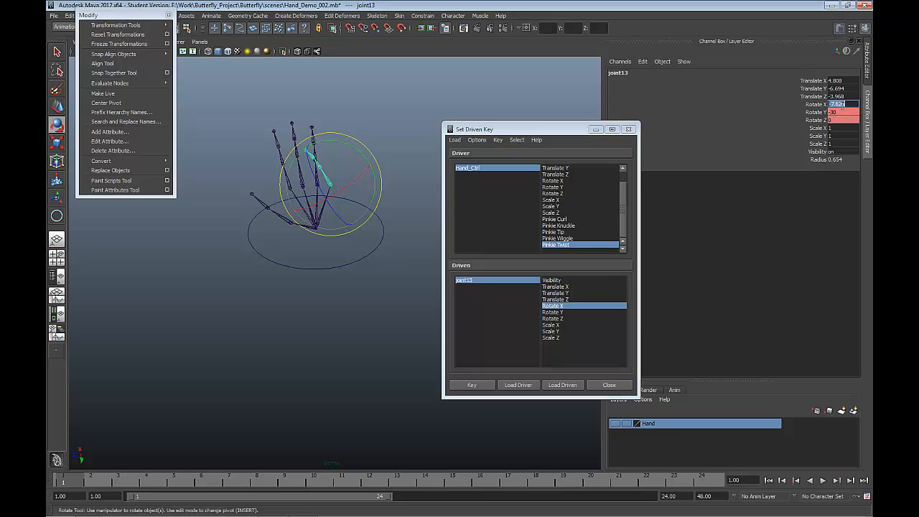
type("0")
key("Return")
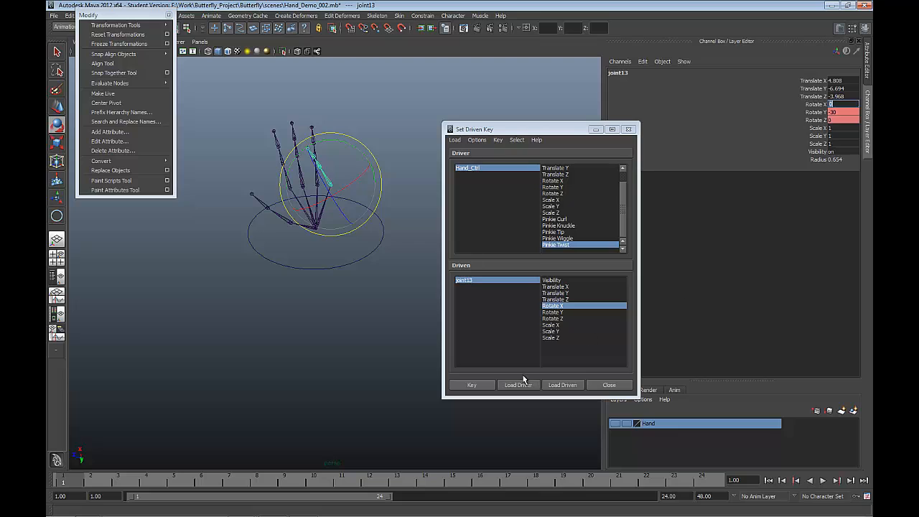
left_click(472, 386)
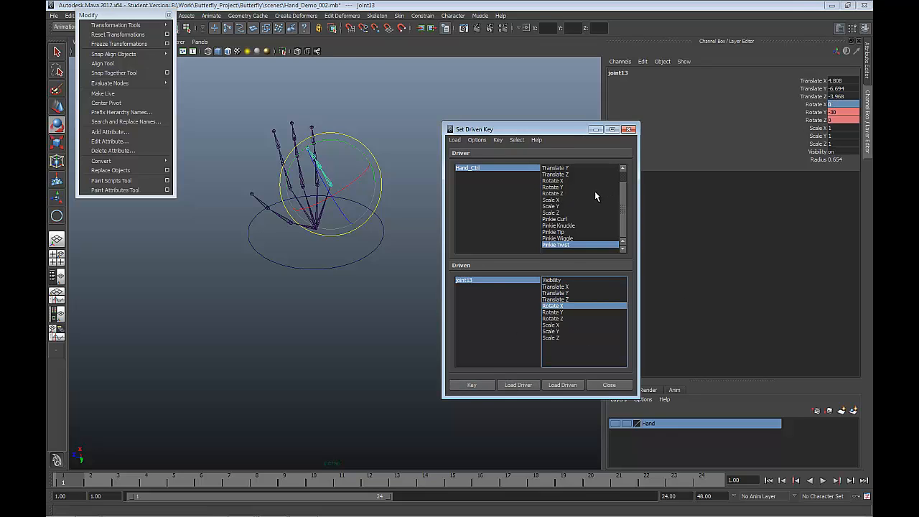
Step: Set Hand_Ctrl's Pinkie Twist to -30 and joint13's Rotate X to 30, and set a driven key
left_click(505, 172)
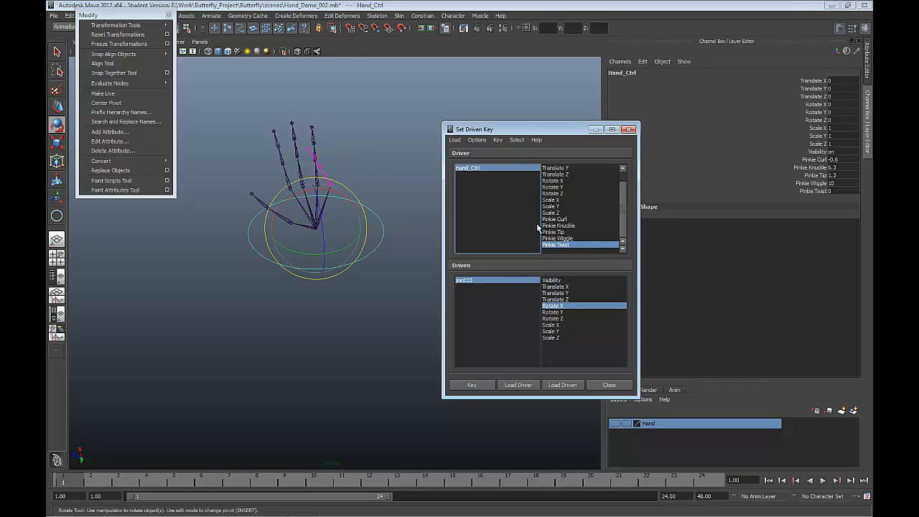
double_click(841, 191)
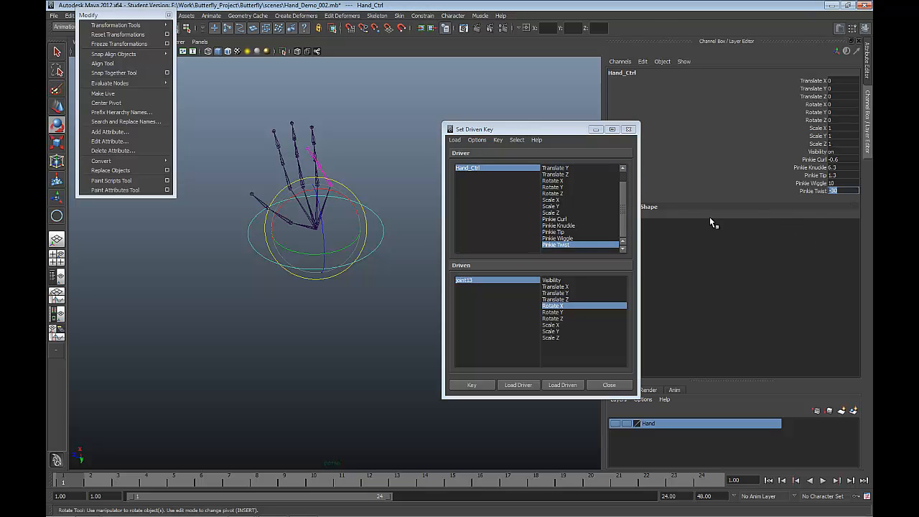
left_click(504, 280)
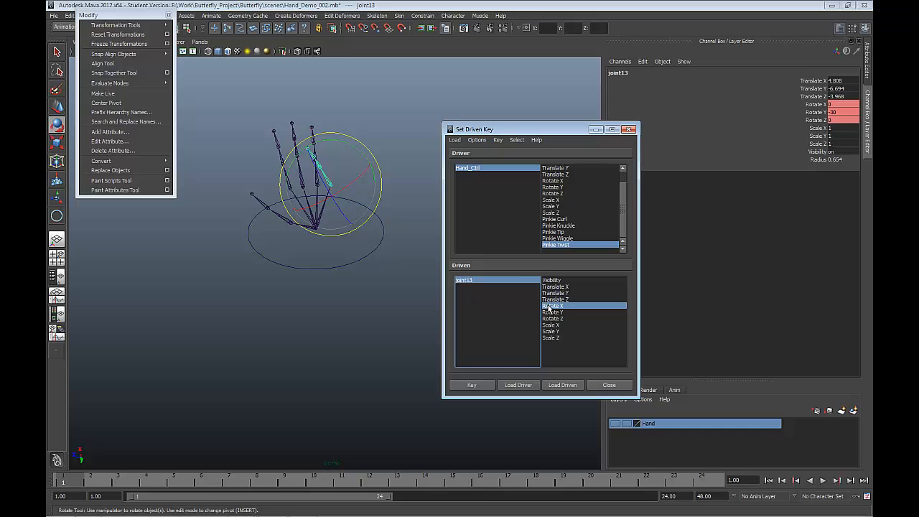
left_click(835, 105)
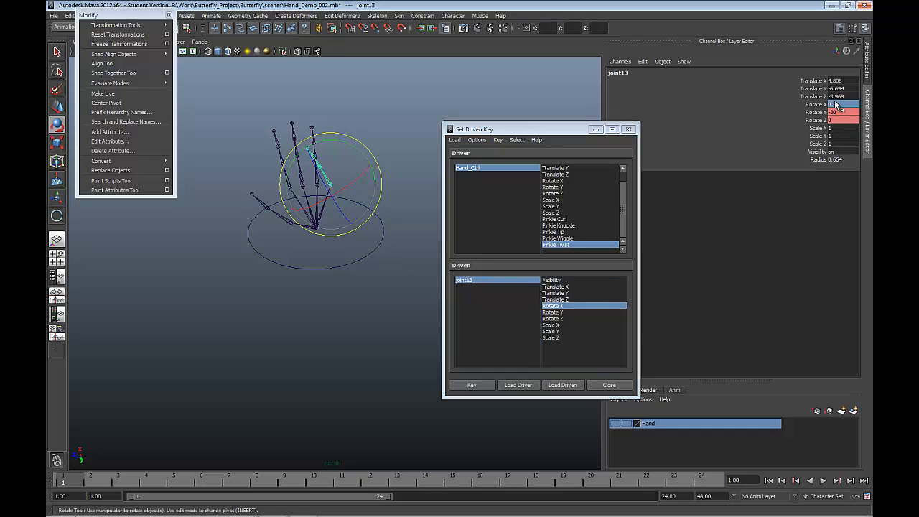
left_click(835, 105)
key("Return")
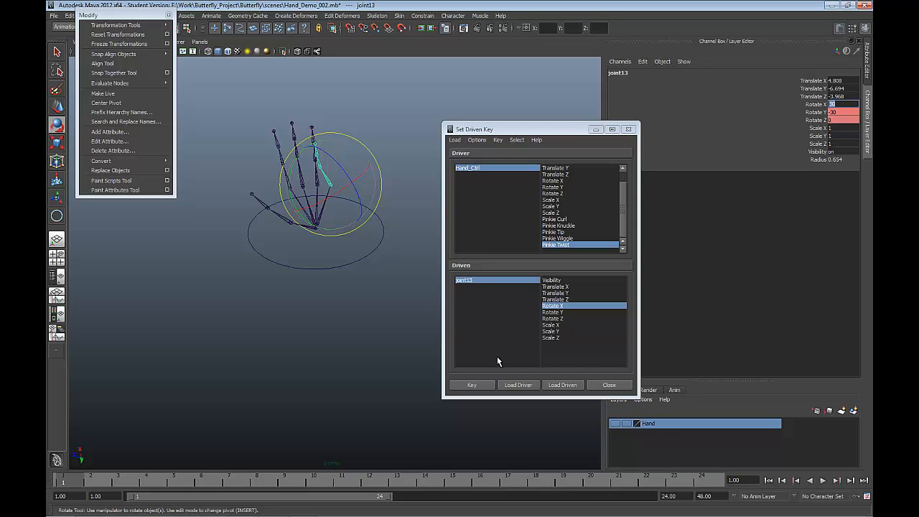
left_click(485, 386)
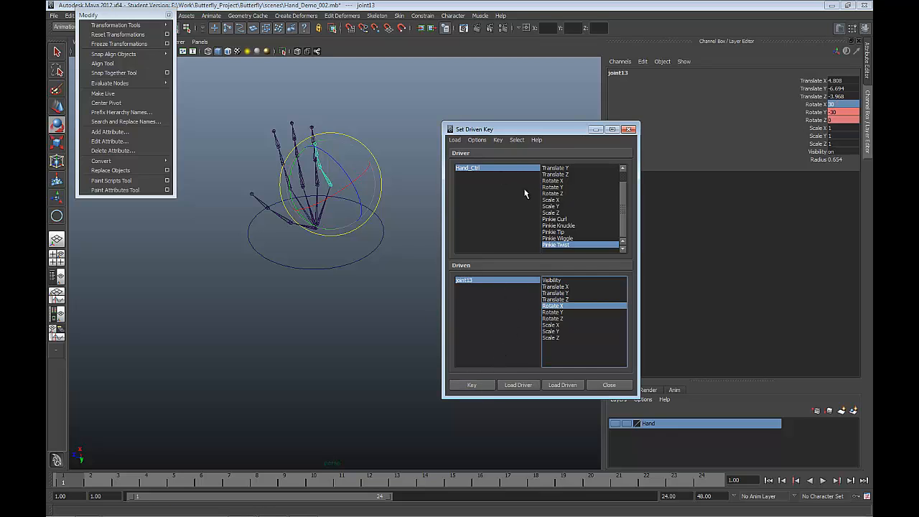
Step: Set Hand_Ctrl's Pinkie Twist to 30
left_click(509, 172)
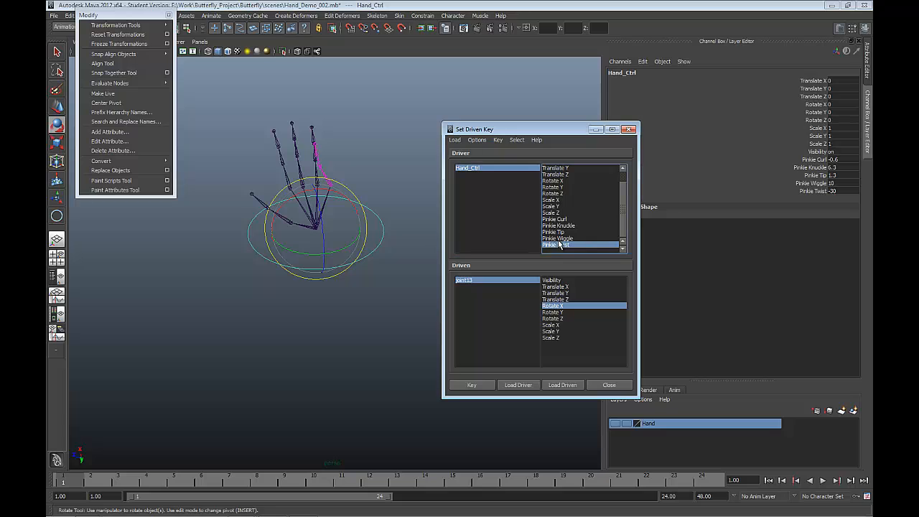
left_click(834, 190)
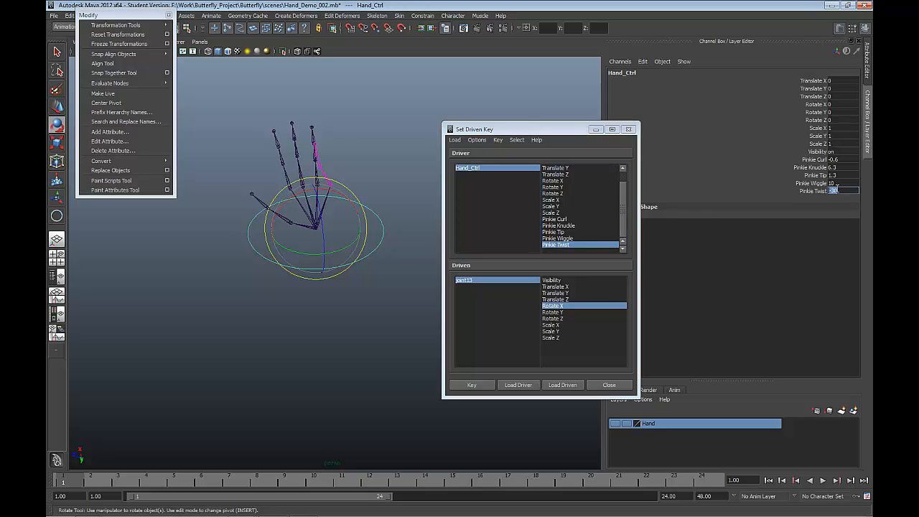
type("30")
key("Return")
Step: Set joint13's Rotate X to -30, set a driven key for it, and close the Set Driven Key window
left_click(515, 286)
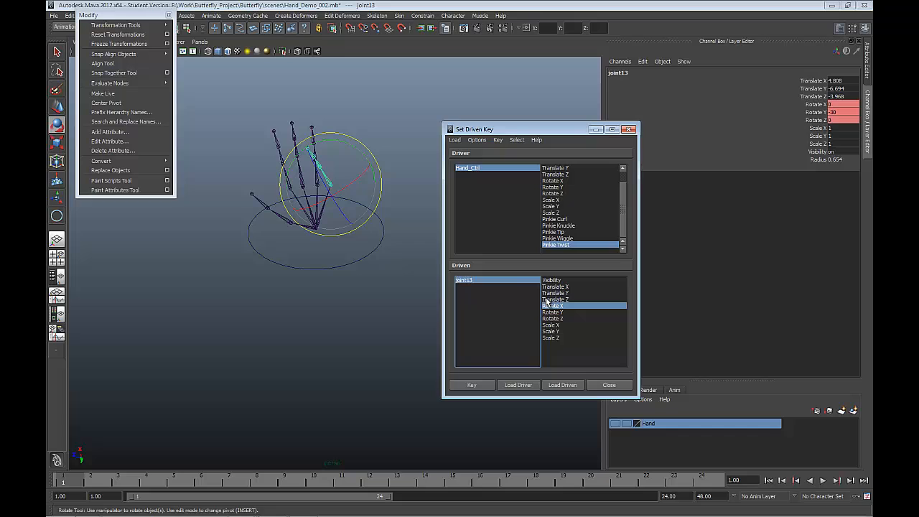
left_click(840, 105)
type("-30")
key("Return")
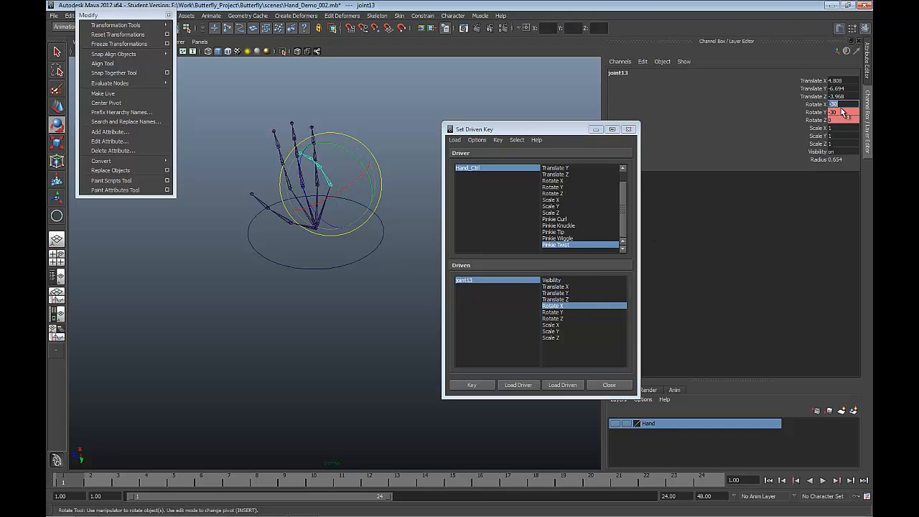
left_click(472, 386)
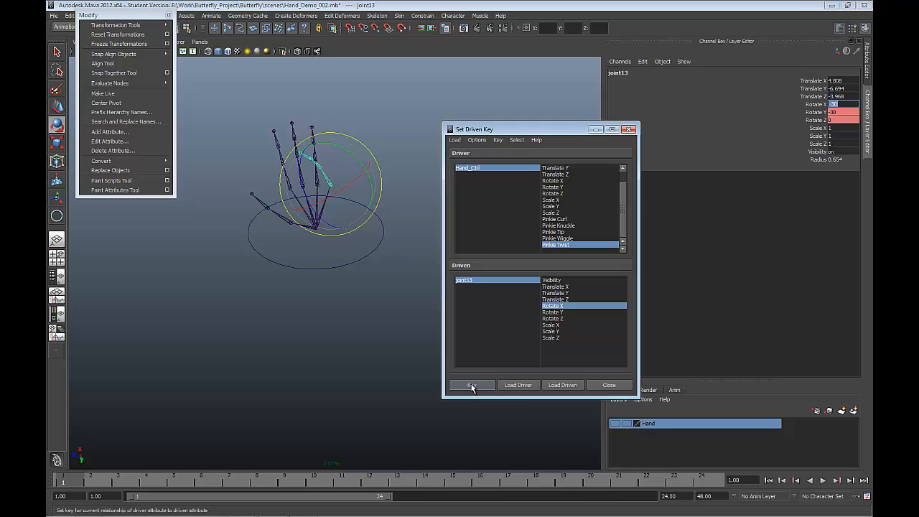
left_click(609, 385)
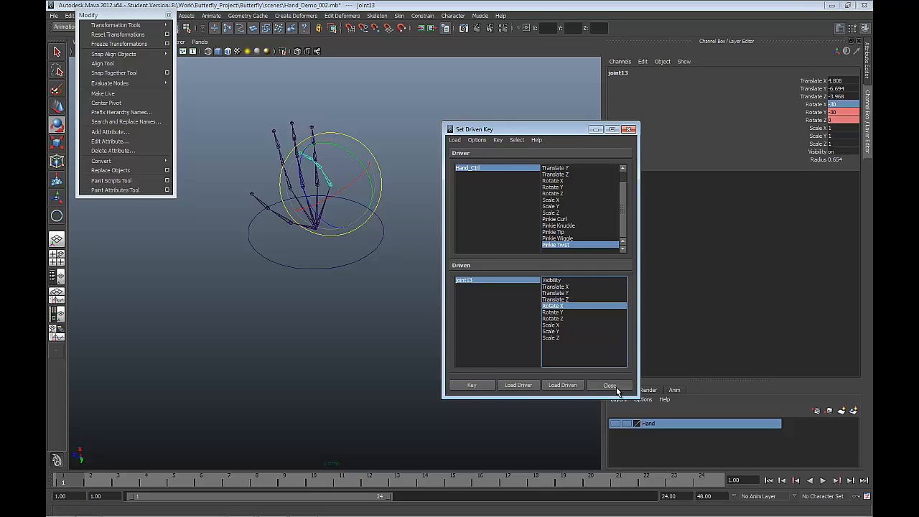
Step: Reset Hand_Ctrl's Pinkie Curl, Pinkie Knuckle, Pinkie Tip, Pinkie Wiggle and Pinkie Twist to 0 together
left_click(463, 324)
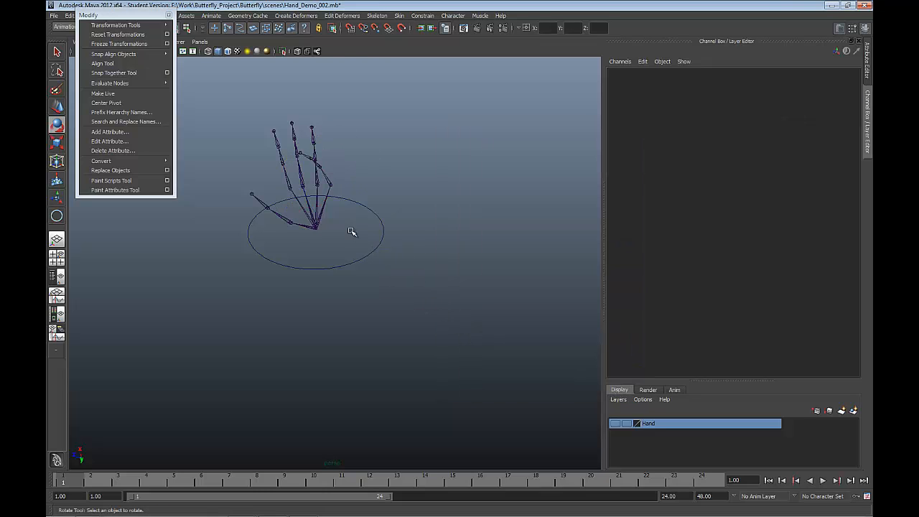
left_click(369, 263)
left_click_drag(840, 164, 845, 191)
key("Return")
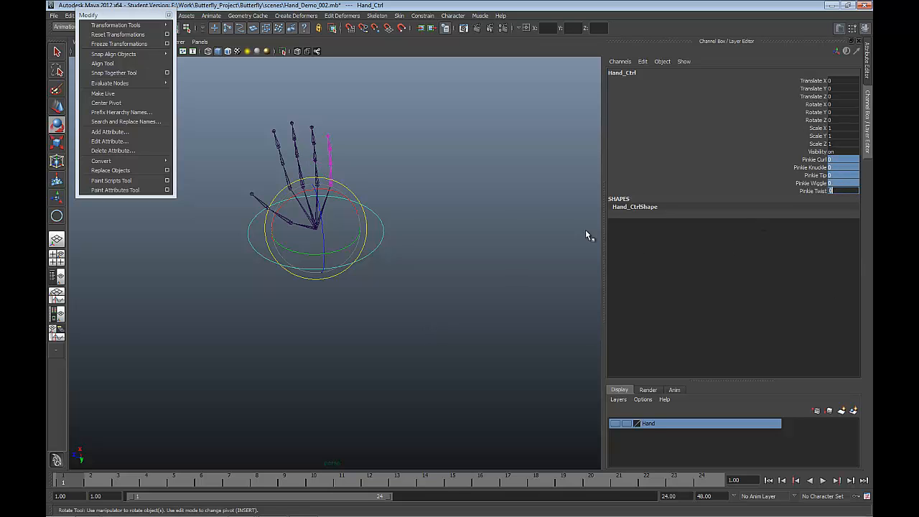
Step: Test the twist on the pinkie by varying Hand_Ctrl's Pinkie Twist interactively, ending at about -4.6
left_click_drag(453, 229, 404, 256, "alt")
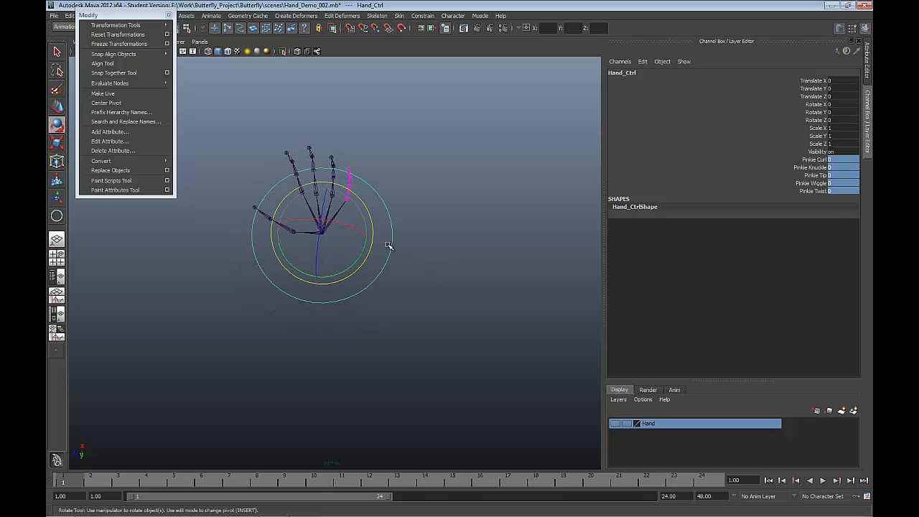
left_click(382, 245)
left_click(393, 248)
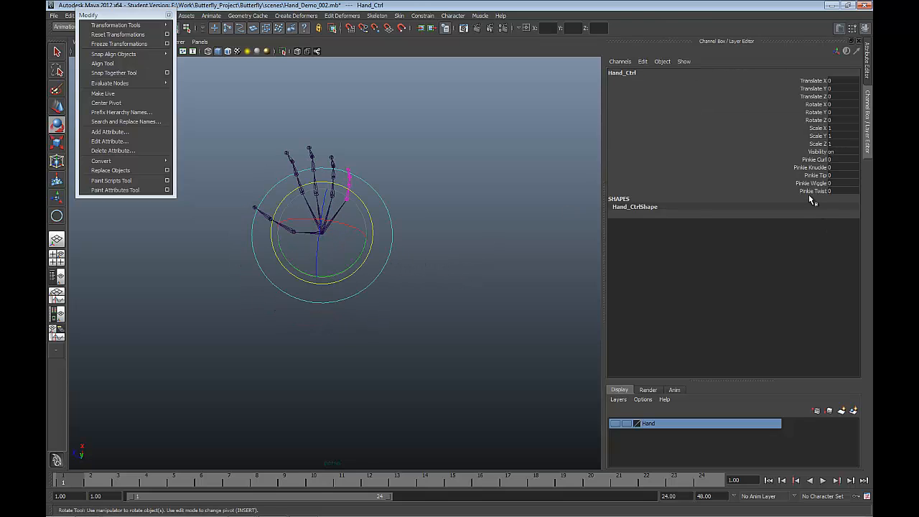
left_click(812, 191)
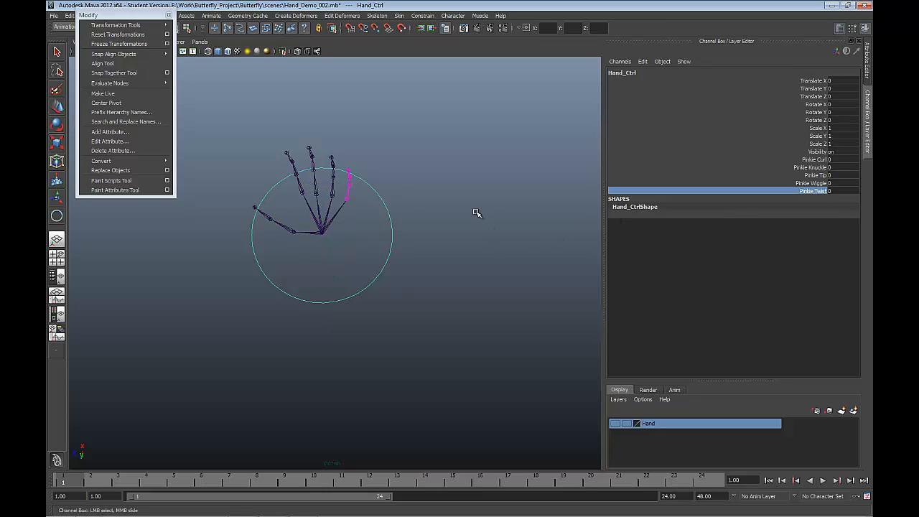
left_click_drag(474, 203, 449, 172, "alt")
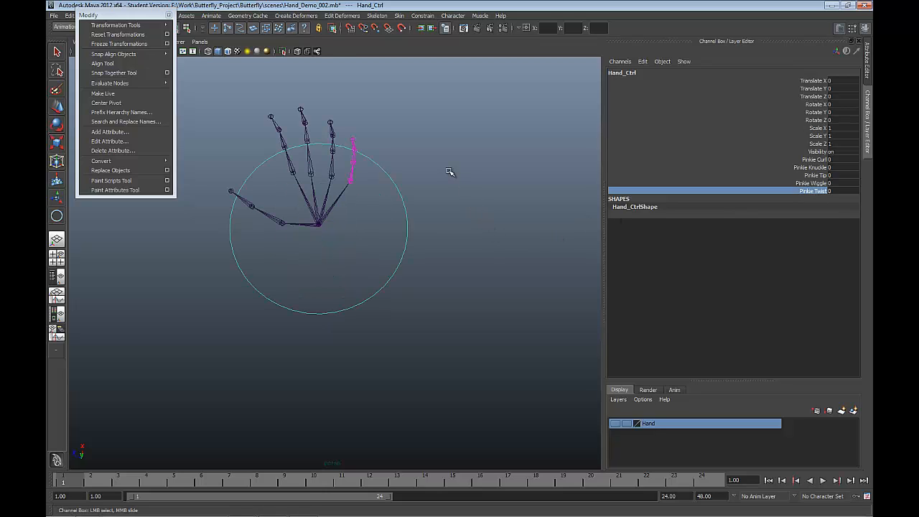
scroll(449, 173, "down", 2)
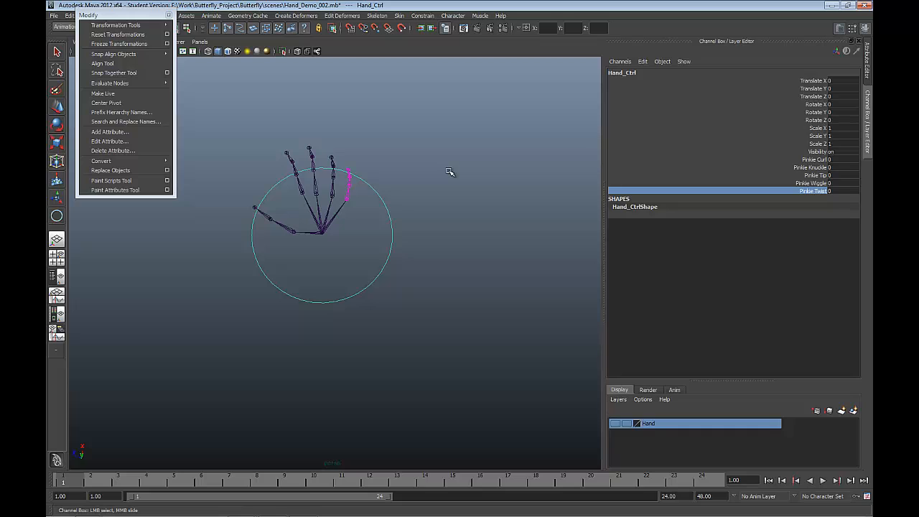
middle_click_drag(449, 173, 445, 164)
left_click(622, 183)
left_click(810, 191)
middle_click_drag(467, 185, 567, 147)
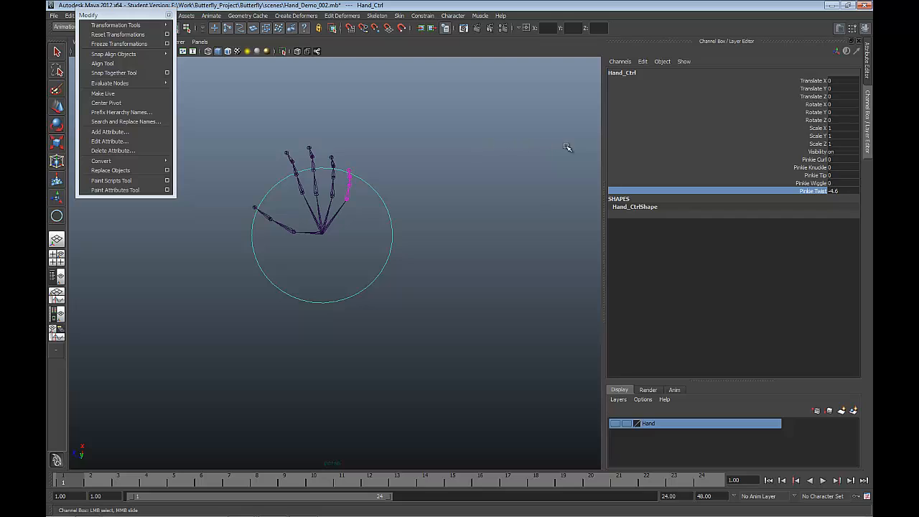
Step: Test Pinkie Wiggle to about 0.5, and curl the pinkie with Curl and Tip at about 14.5 and Knuckle at about 17.4
left_click(811, 183)
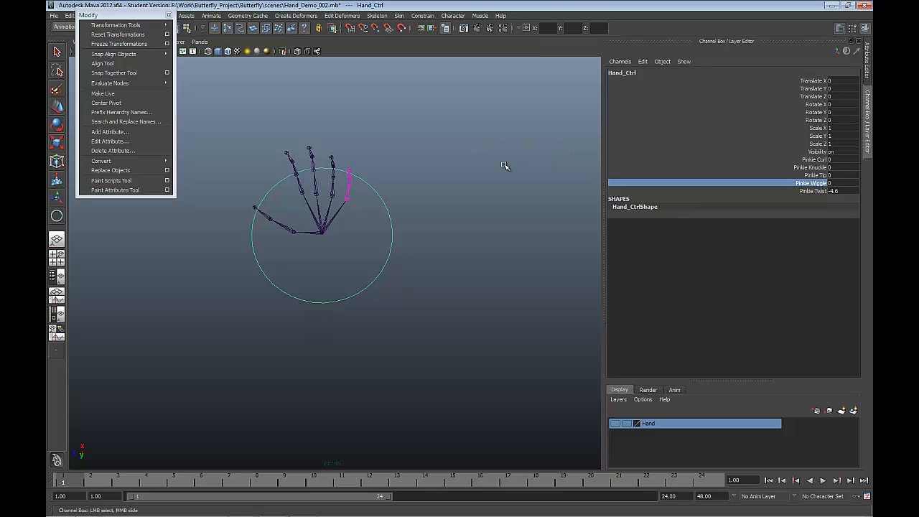
mouse_move(504, 168)
middle_mouse_down()
mouse_move(476, 165)
mouse_move(601, 154)
mouse_move(491, 169)
middle_mouse_up()
left_click_drag(813, 159, 815, 176)
middle_click_drag(554, 170, 620, 138)
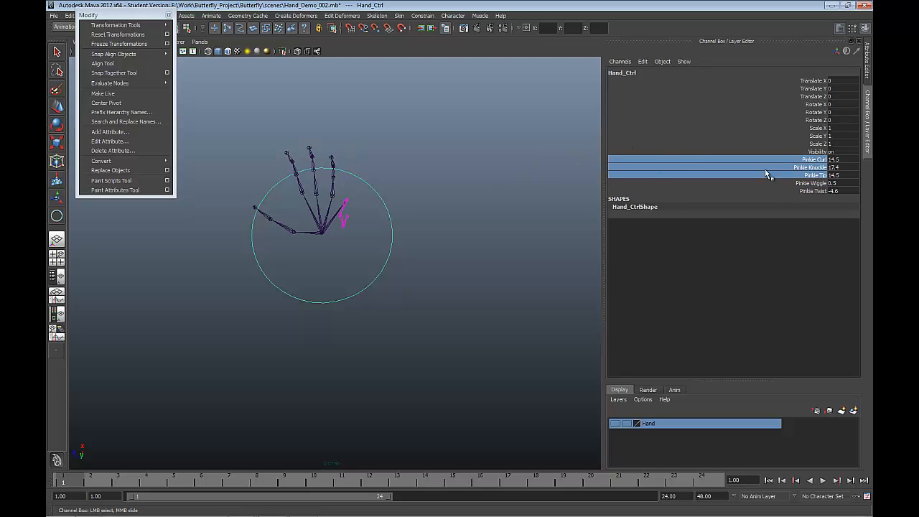
Step: Test the curled pinkie with Pinkie Twist at about 25.4 and Pinkie Wiggle at about 2.6, and deselect Hand_Ctrl
left_click(815, 190)
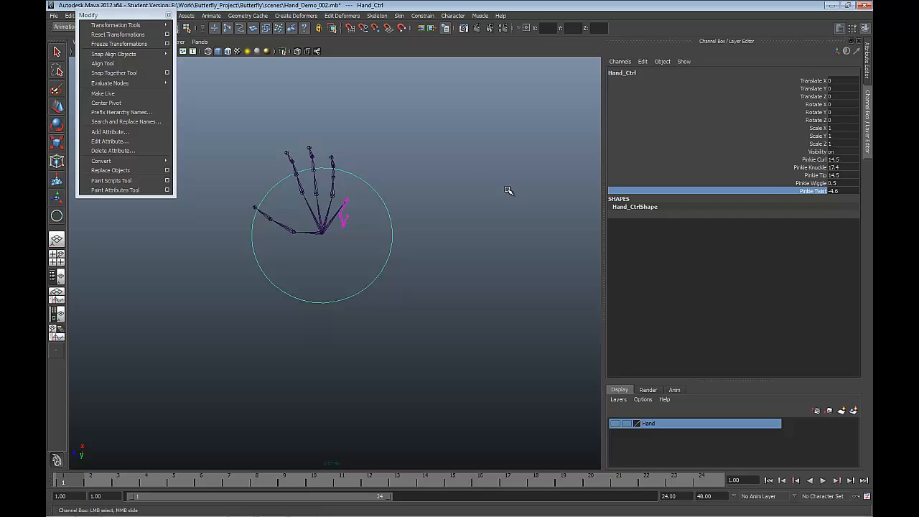
middle_click_drag(455, 193, 679, 185)
left_click(815, 183)
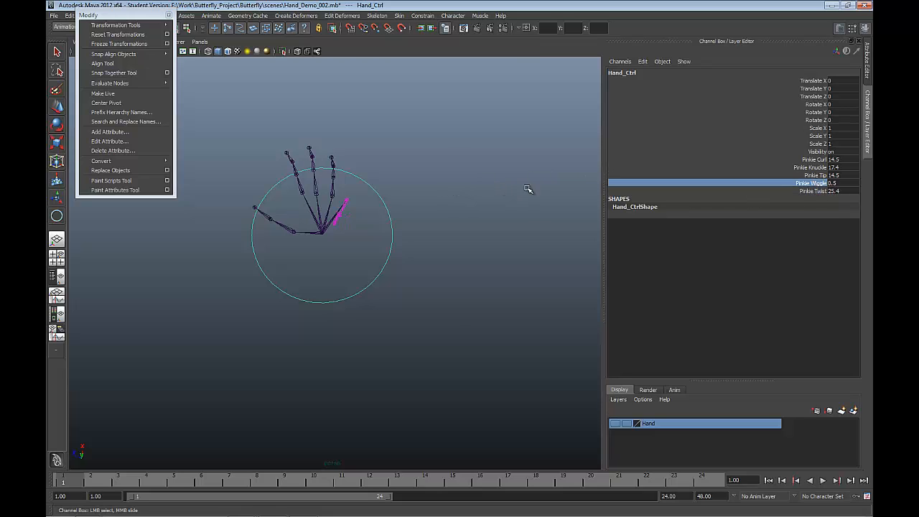
mouse_move(527, 188)
middle_mouse_down()
mouse_move(511, 192)
mouse_move(551, 188)
mouse_move(522, 189)
middle_mouse_up()
key("e")
left_click(547, 188)
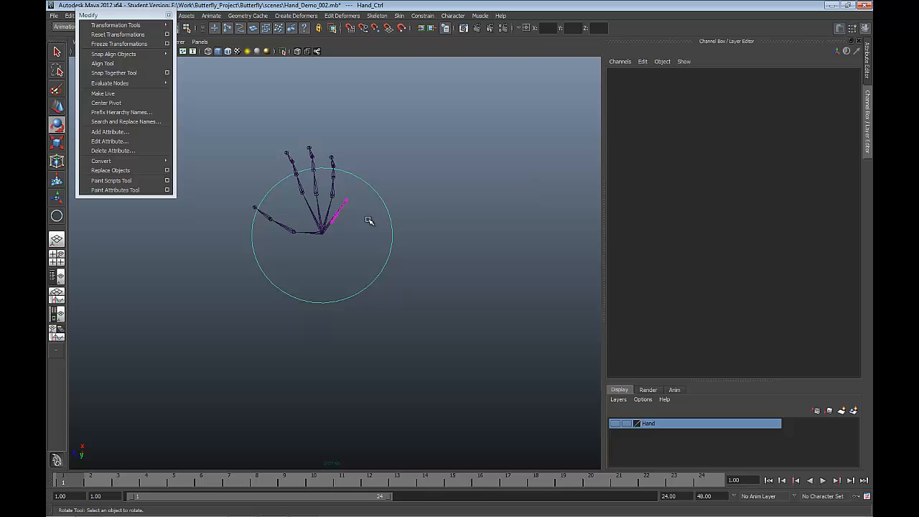
Step: Reselect Hand_Ctrl and return all five pinkie attributes, from Pinkie Curl to Pinkie Twist, to 0
left_click_drag(371, 218, 427, 300)
left_click(837, 160)
left_click_drag(837, 169, 837, 191)
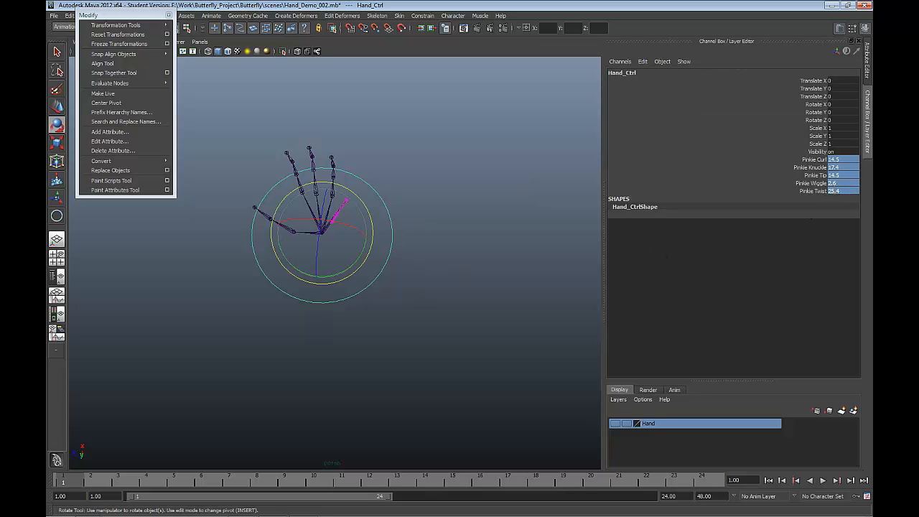
type("0")
key("Return")
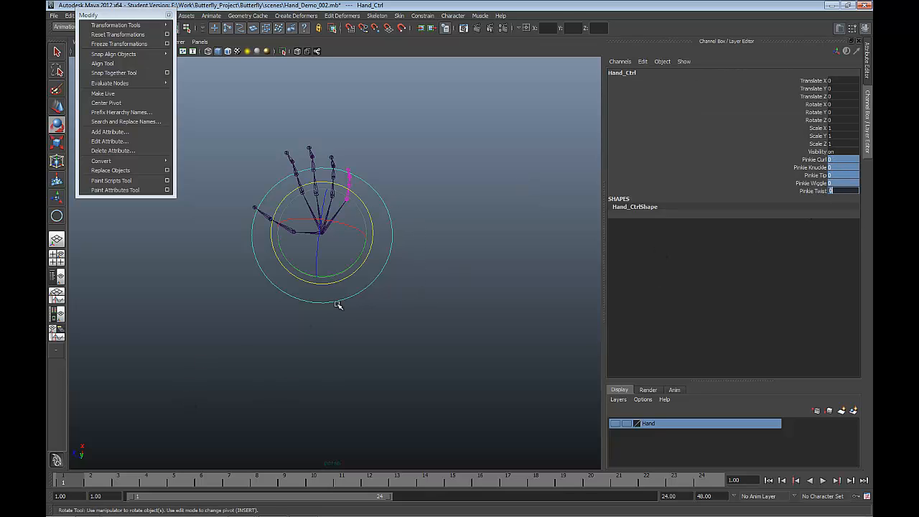
Step: Make the Hand layer visible with Hand_Ctrl selected, and view the hand mesh from the palm side
left_click(353, 271)
mouse_move(353, 271)
left_mouse_down("alt")
mouse_move(315, 234)
mouse_move(327, 231)
mouse_move(361, 263)
left_mouse_up("alt")
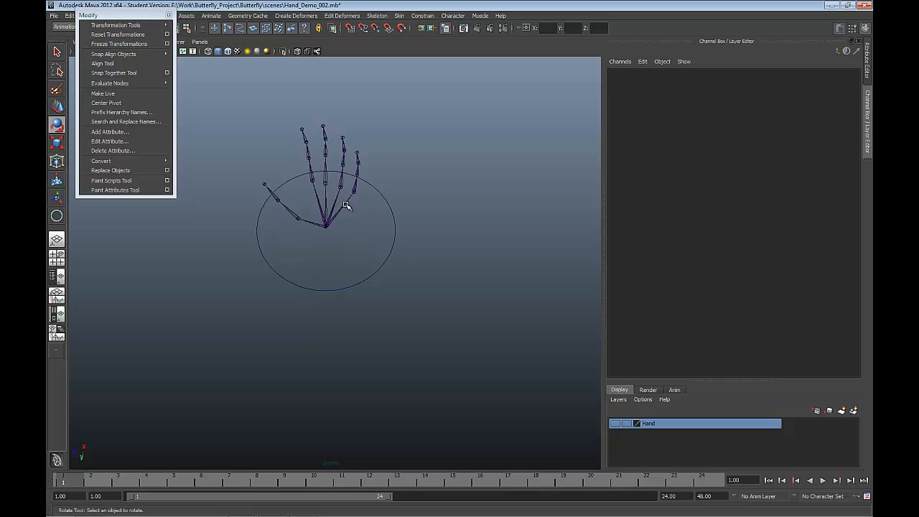
left_click_drag(362, 233, 404, 313)
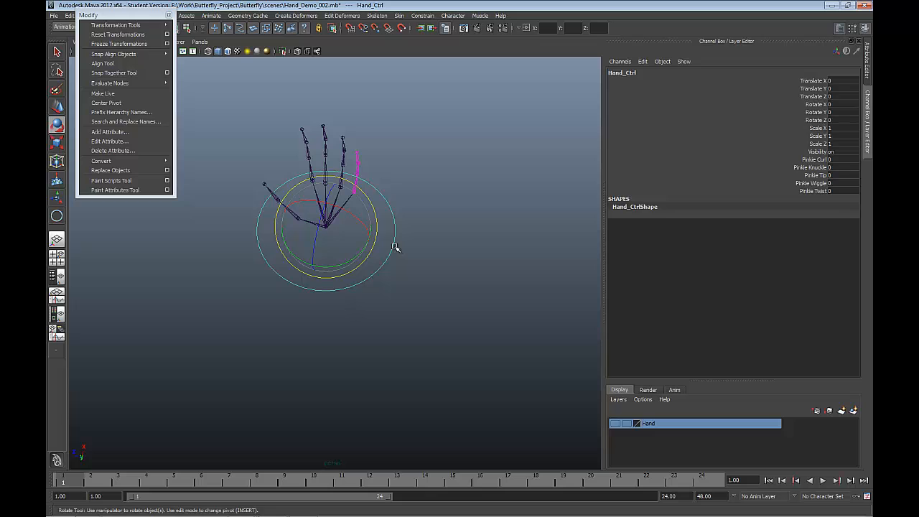
left_click(616, 424)
left_click_drag(414, 306, 375, 275, "alt")
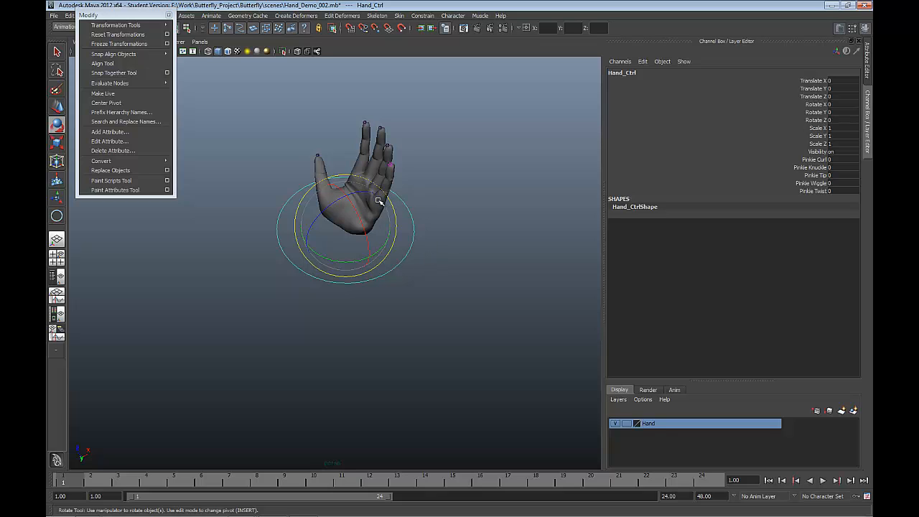
mouse_move(375, 195)
left_mouse_down("alt")
mouse_move(402, 194)
mouse_move(363, 188)
left_mouse_up("alt")
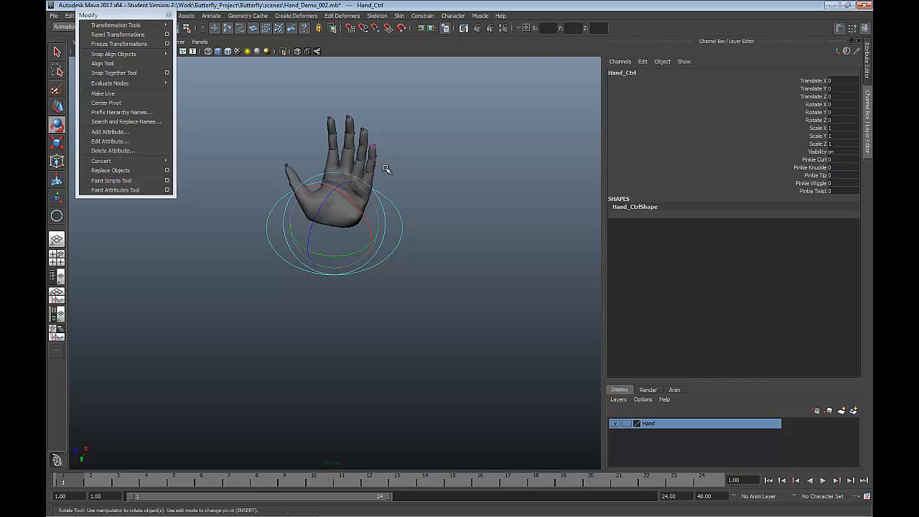
Step: Switch to the Move tool and select the hand mesh together with its root joint, joint20
left_click(375, 167)
left_click(373, 166)
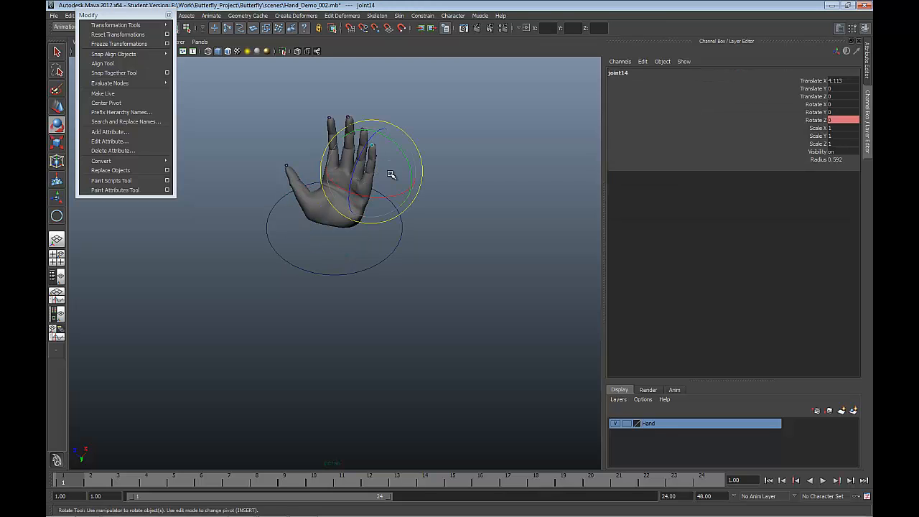
key("w")
left_click(385, 167)
left_click(375, 190)
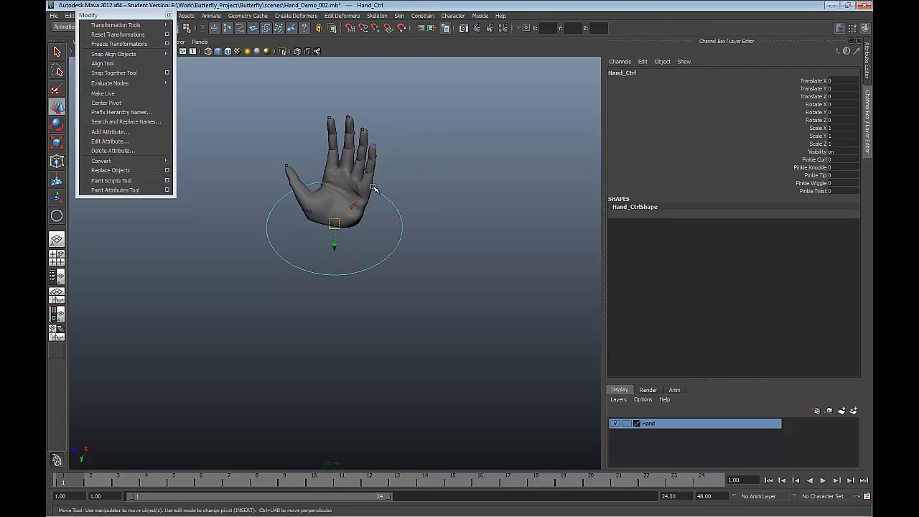
left_click(369, 187)
left_click_drag(359, 188, 335, 213, "alt")
left_click(329, 218)
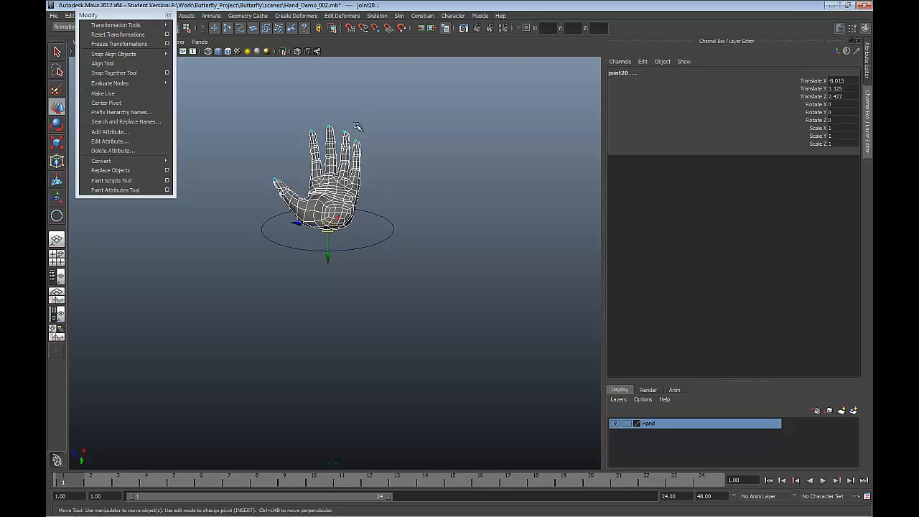
Step: Show the Outliner beside the perspective view, expand the full joint20 hierarchy, and widen the Outliner
left_click(60, 277)
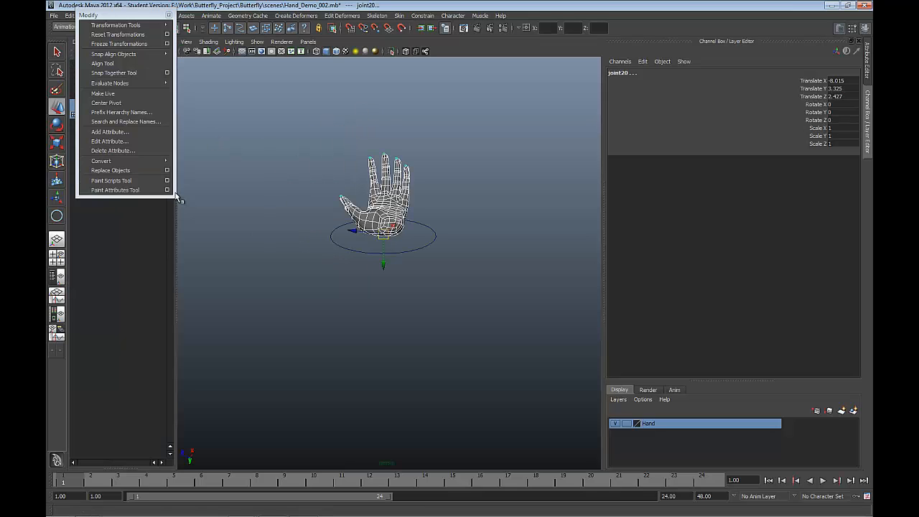
left_click(169, 15)
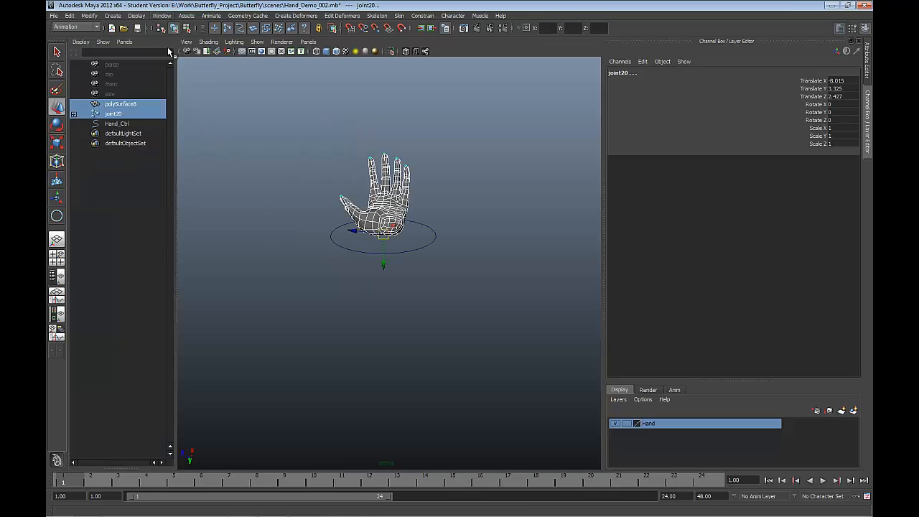
left_click(74, 114, "shift")
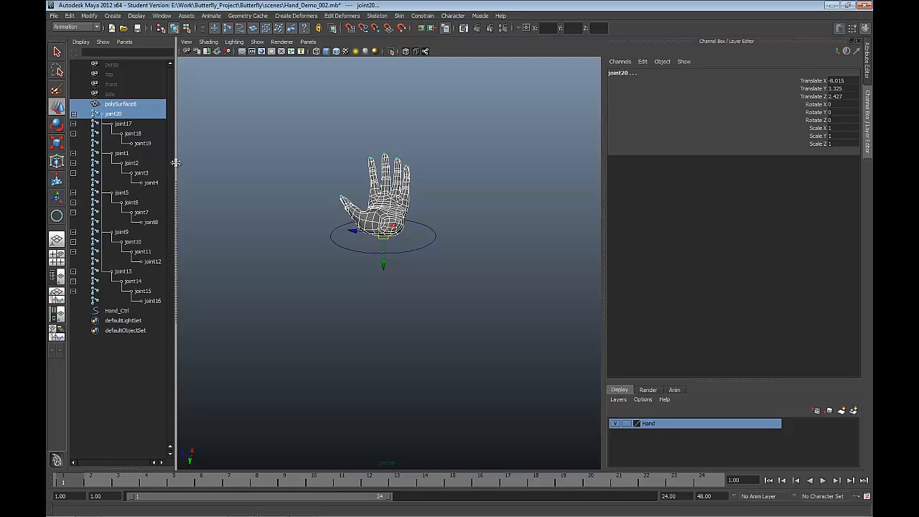
left_click_drag(176, 163, 244, 163)
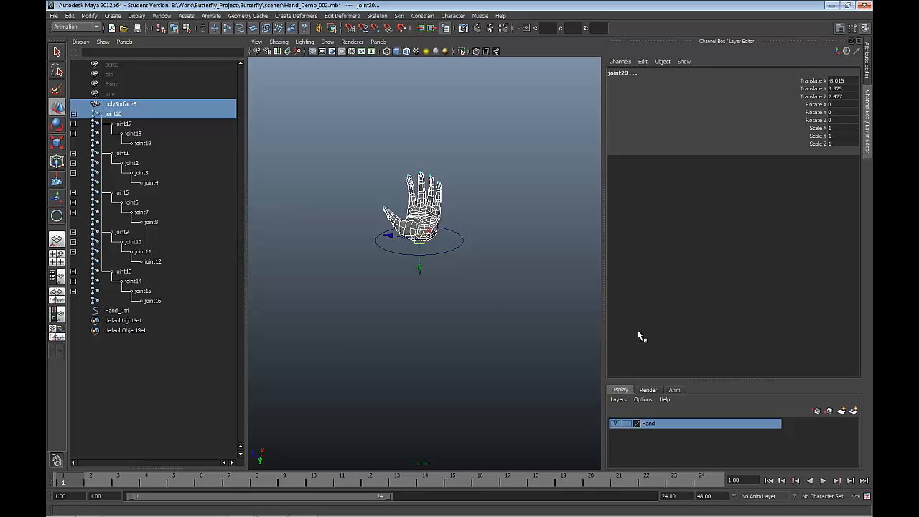
Step: Hide the Hand layer and rename the root joint, joint20, to Palm_Hand
left_click(616, 422)
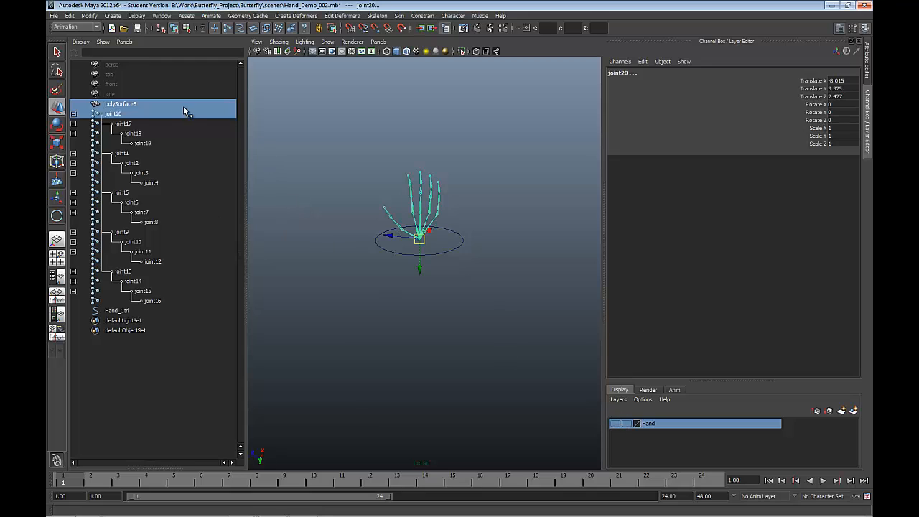
left_click(122, 115)
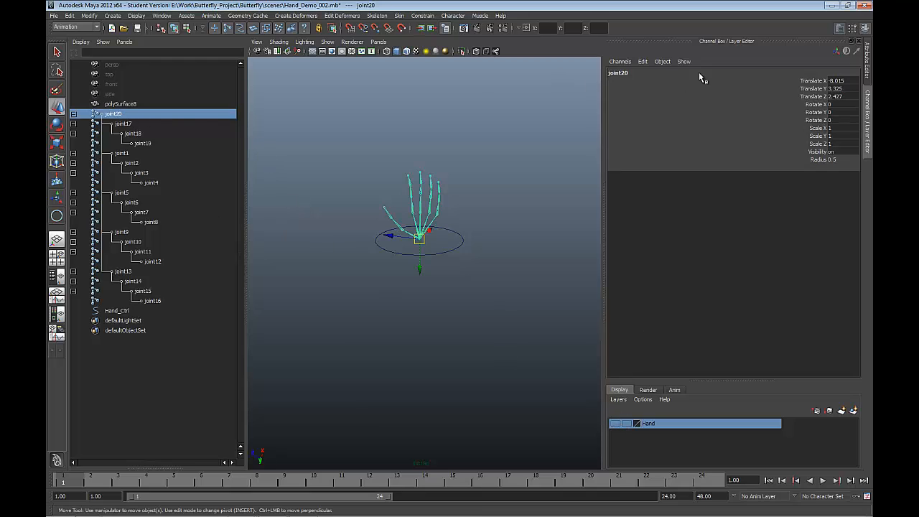
double_click(621, 73)
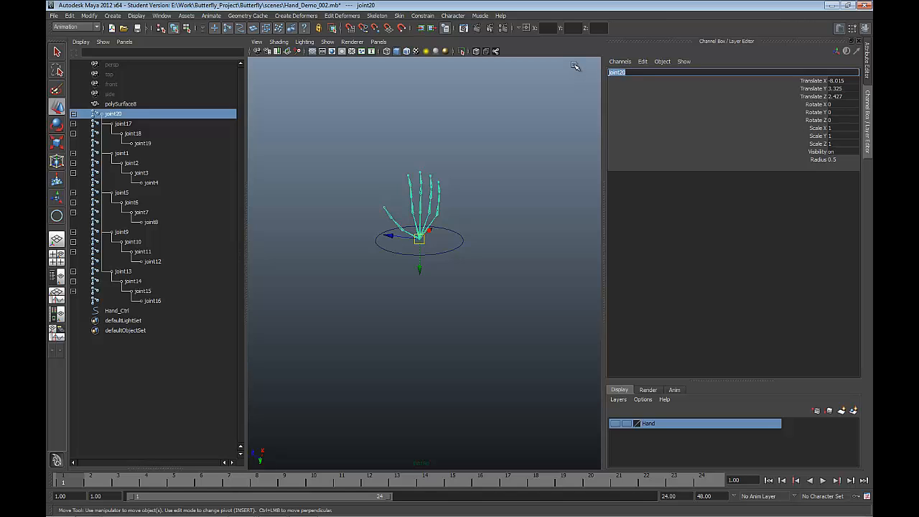
type("Palm_Hand")
key("Return")
Step: Rename joint17, the first thumb joint under Palm_Hand, to Thumb_
key("Down")
double_click(623, 74)
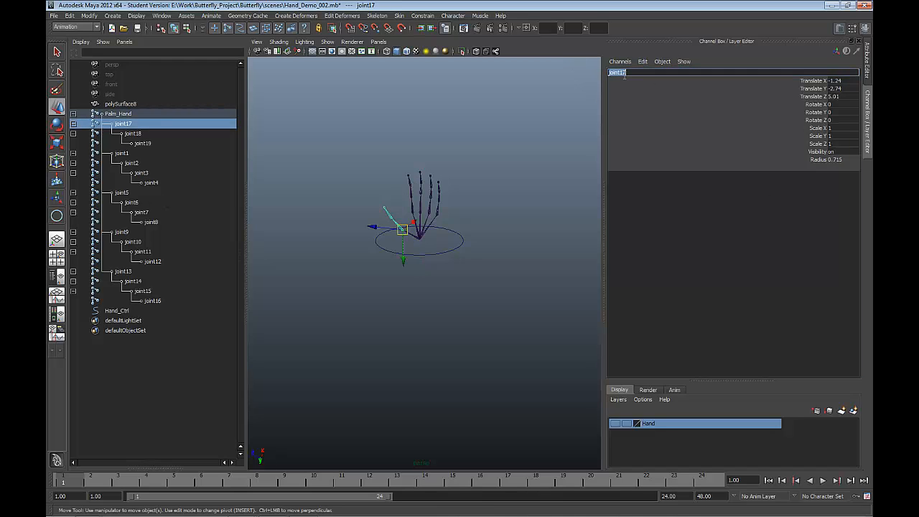
type("Thumb_")
key("Return")
Step: Rename joint18, the child of Thumb_, to Thumb_Knuckle
left_click(143, 136)
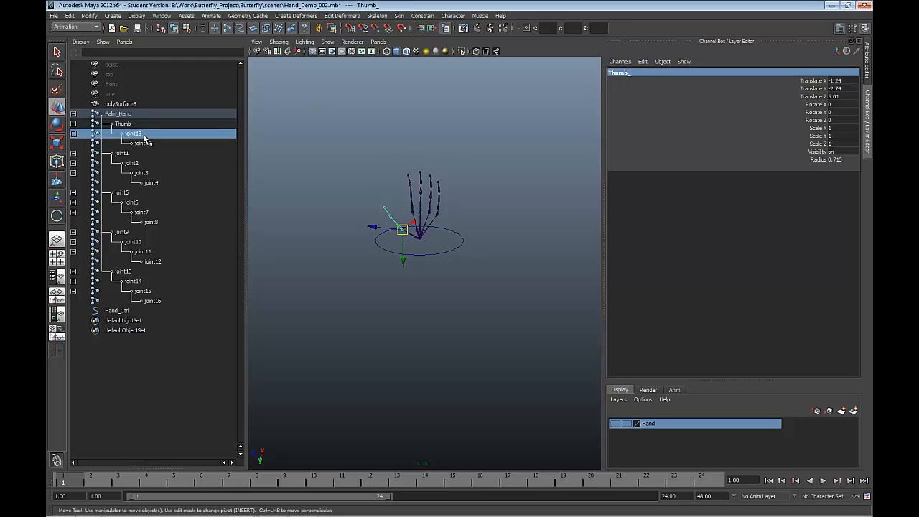
double_click(624, 73)
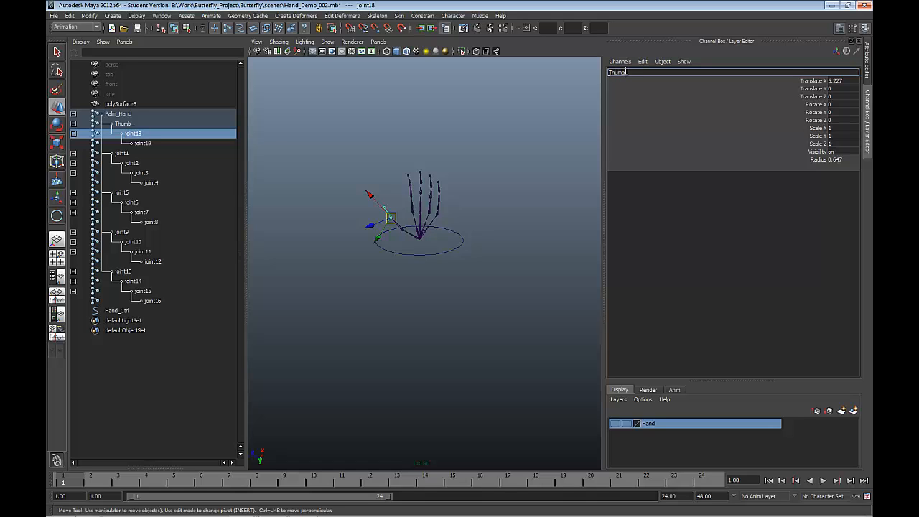
type("Thumb_Knuckle")
key("Return")
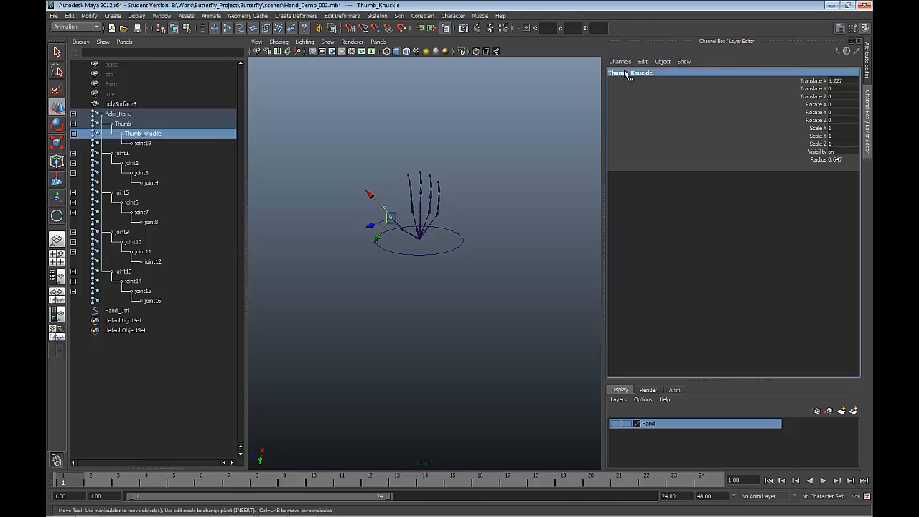
Step: Select Palm_Hand, Thumb_, Thumb_Knuckle, joint1, joint2 and joint3 together, leaving out the end joints joint19 and joint4
left_click(137, 143)
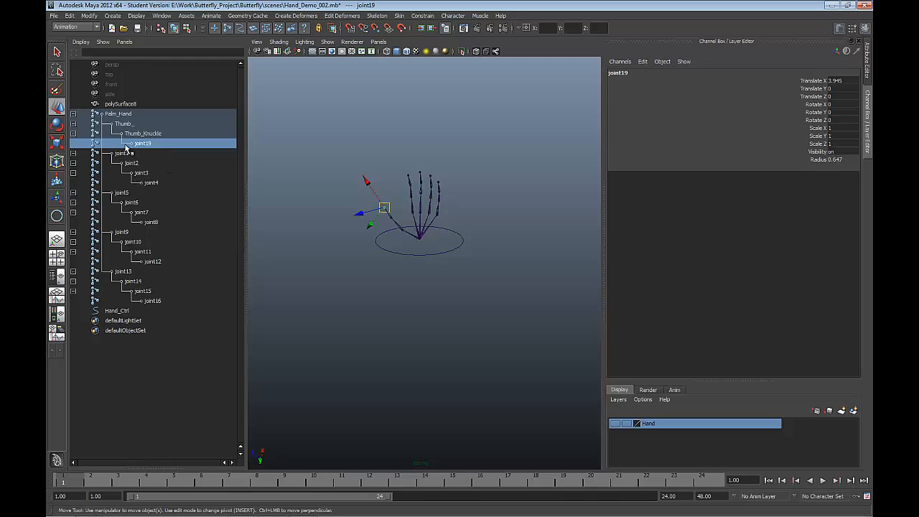
left_click(113, 115)
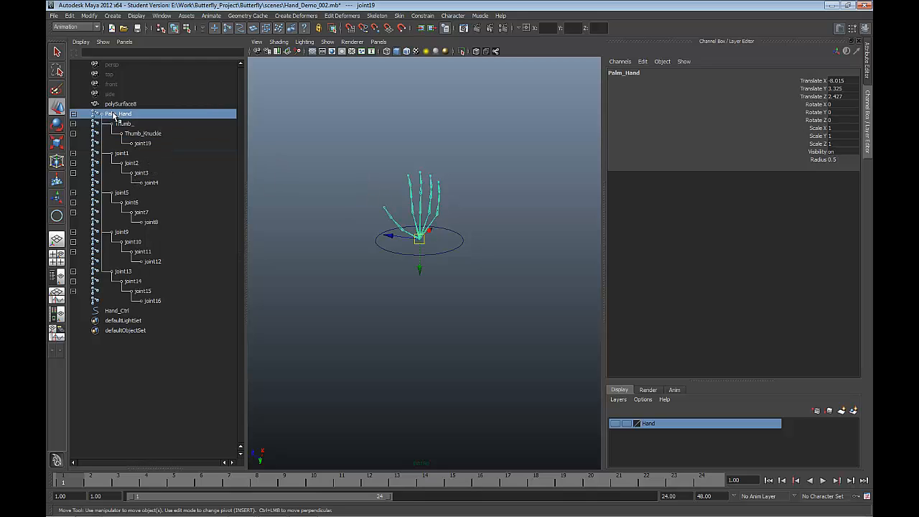
left_click(120, 126, "ctrl")
left_click(120, 127, "ctrl")
left_click(120, 133, "ctrl")
left_click(120, 124, "ctrl")
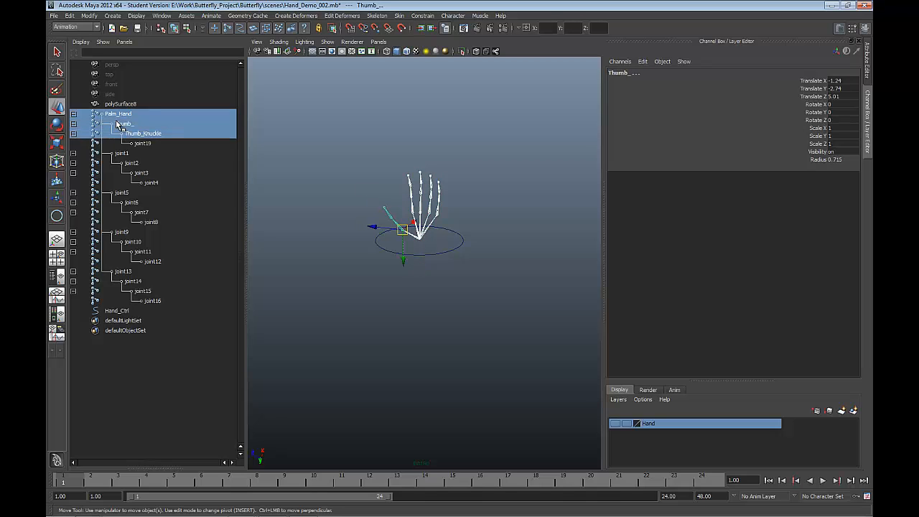
left_click(120, 153, "ctrl")
left_click(127, 165, "ctrl")
left_click(135, 174, "ctrl")
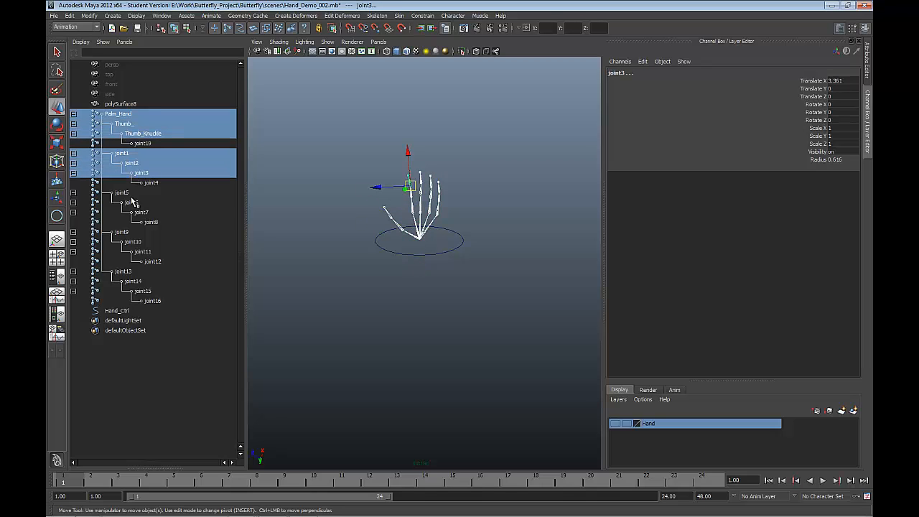
Step: Add joint5 to joint7, joint9 to joint11 and joint13 to joint15 to the selection, leaving out each finger's end joint
left_click(122, 194, "ctrl")
left_click(126, 203, "ctrl")
left_click(135, 213, "ctrl")
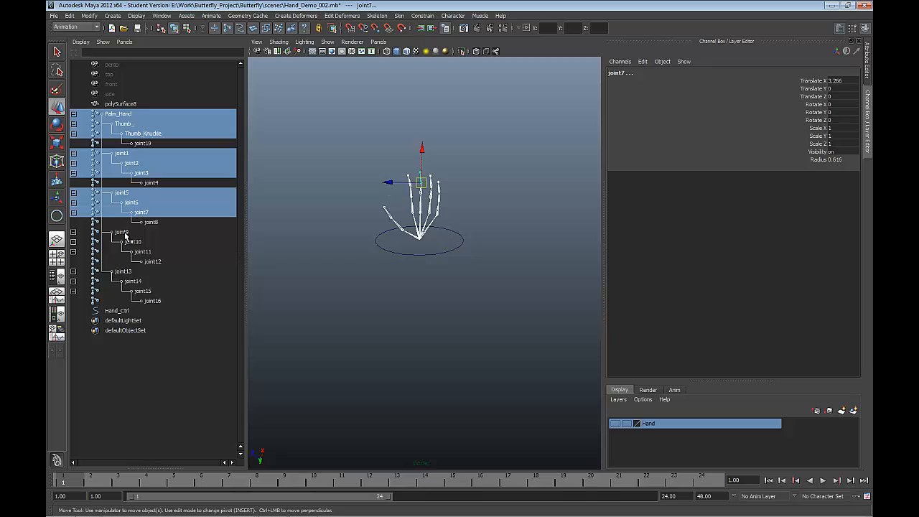
left_click(126, 233, "ctrl")
left_click(132, 243, "ctrl")
left_click(137, 251, "ctrl")
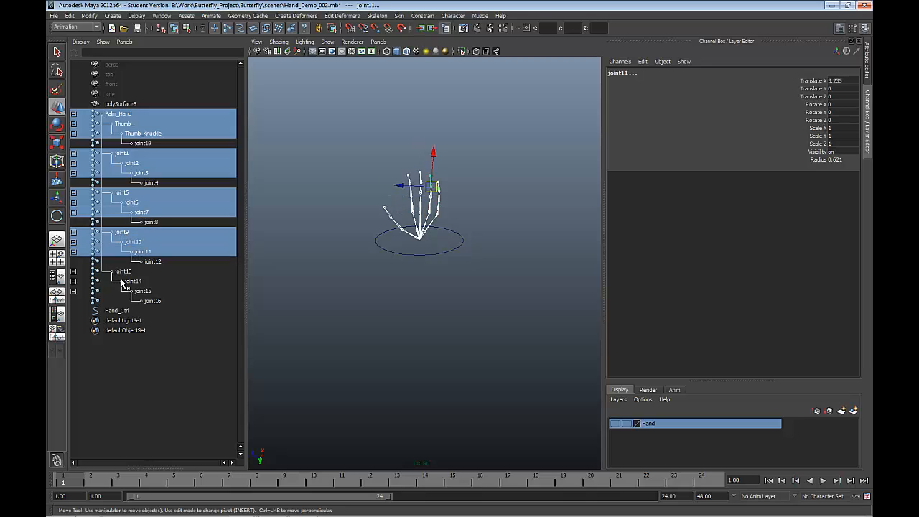
left_click(122, 281, "ctrl")
left_click(122, 272, "ctrl")
left_click(135, 293, "ctrl")
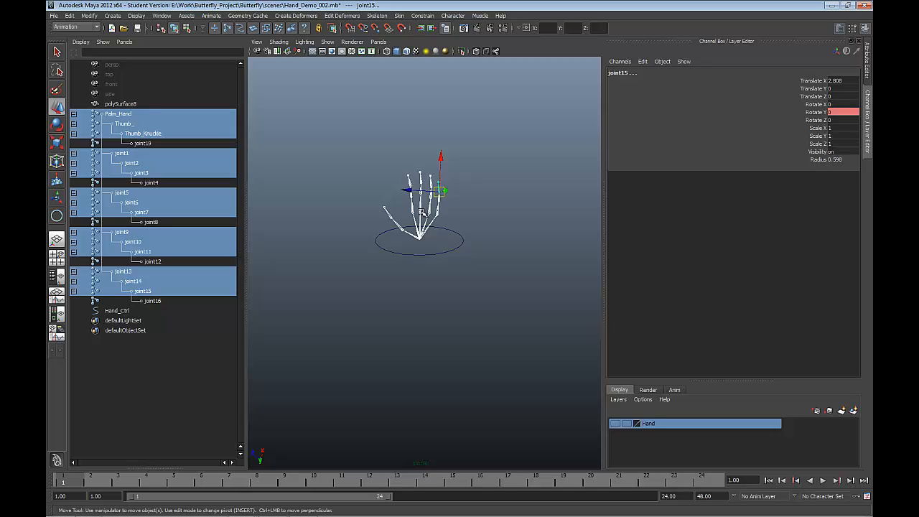
Step: Make the Hand layer visible to add the hand mesh to the joint selection, and open the Smooth Bind options
left_click(614, 424)
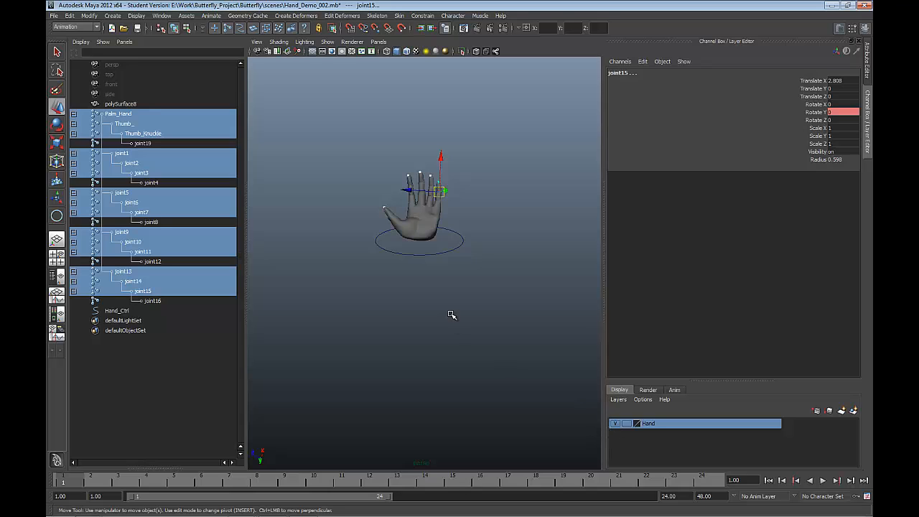
left_click(439, 218, "shift")
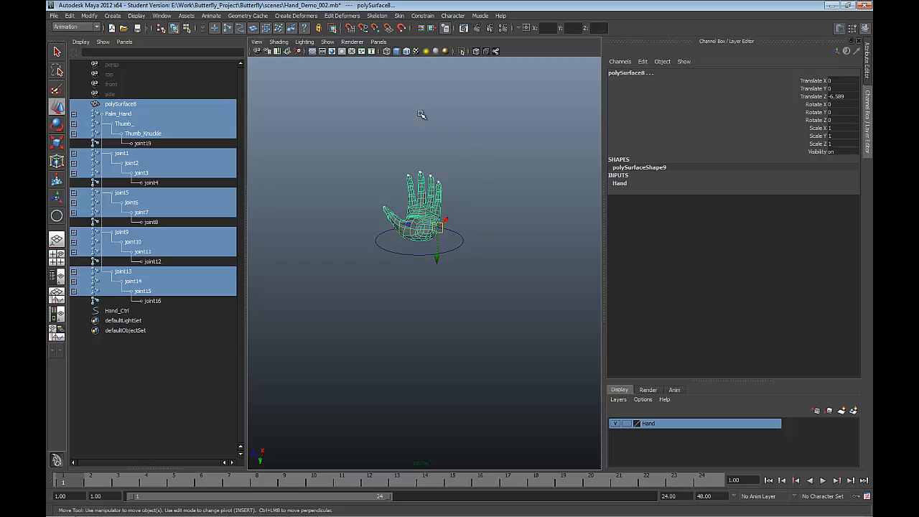
left_click(399, 16)
mouse_move(420, 30)
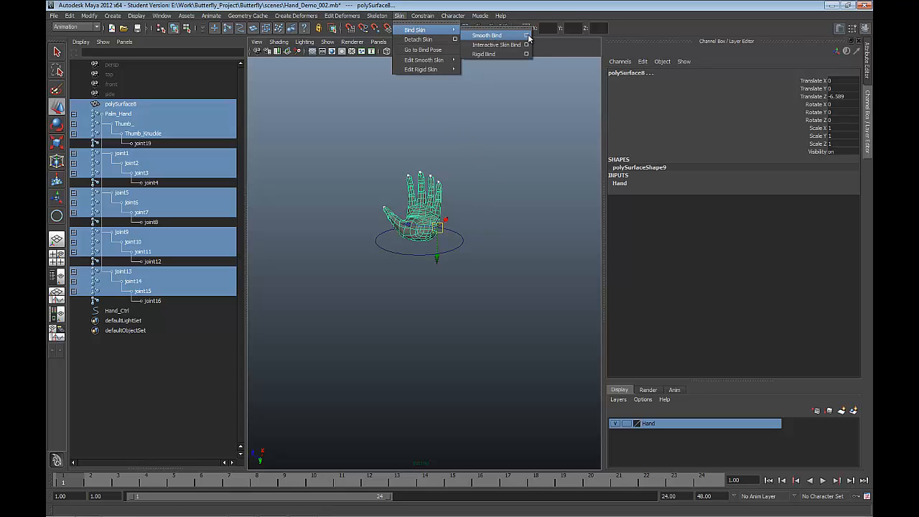
left_click(527, 36)
left_click_drag(552, 129, 514, 111)
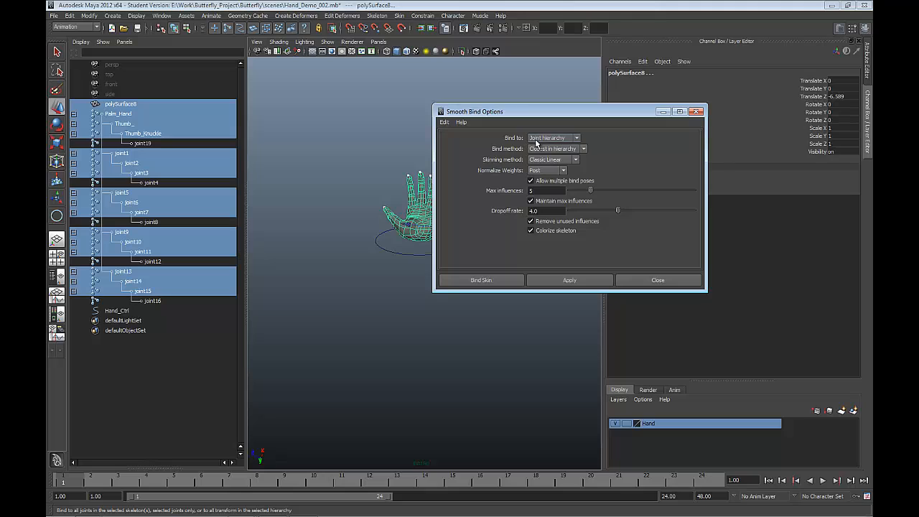
Step: Set the smooth bind to Selected joints with Closest in hierarchy, Classic Linear skinning and Max influences 3
left_click(559, 137)
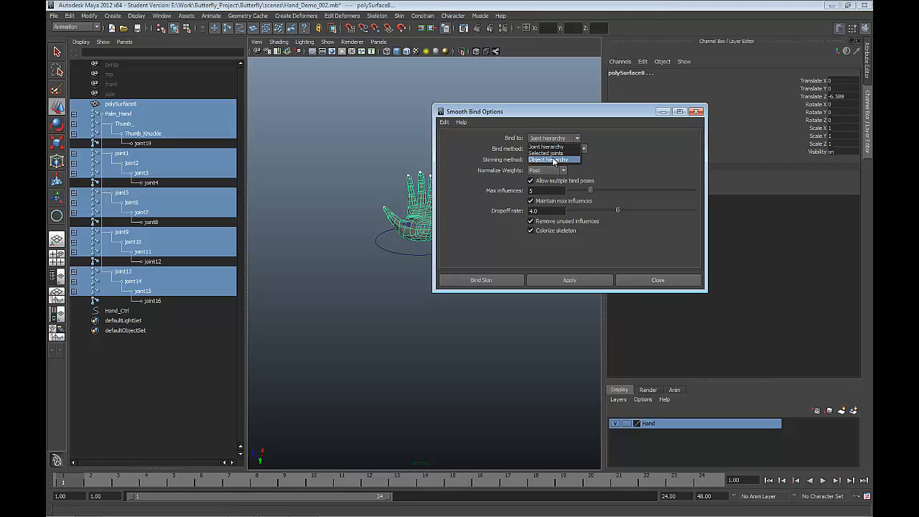
left_click(552, 153)
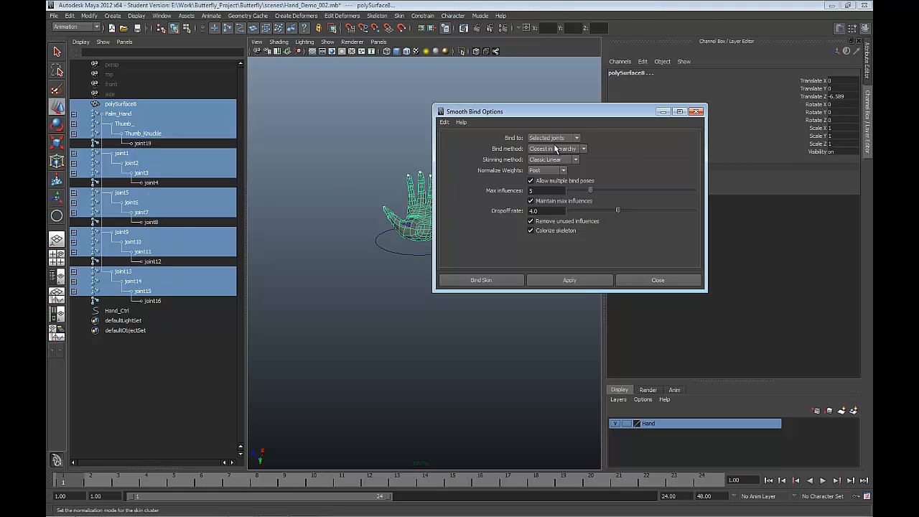
left_click(583, 149)
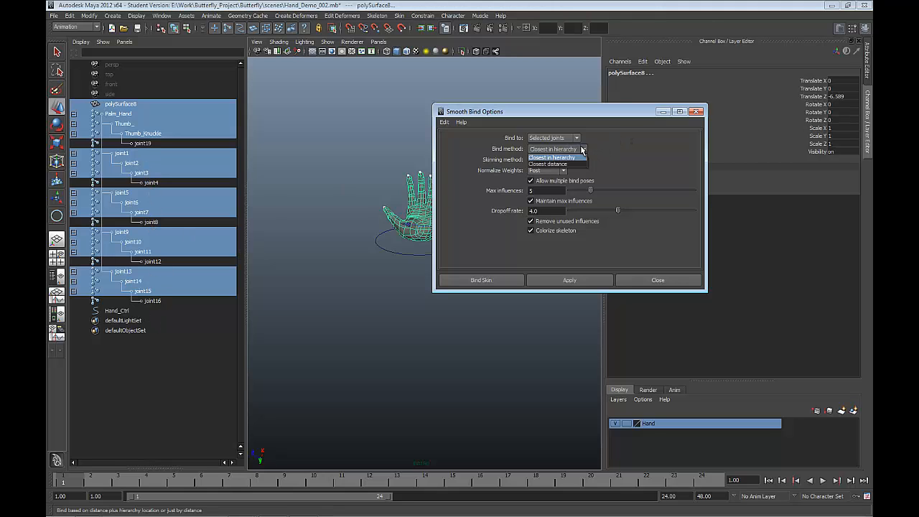
left_click(582, 149)
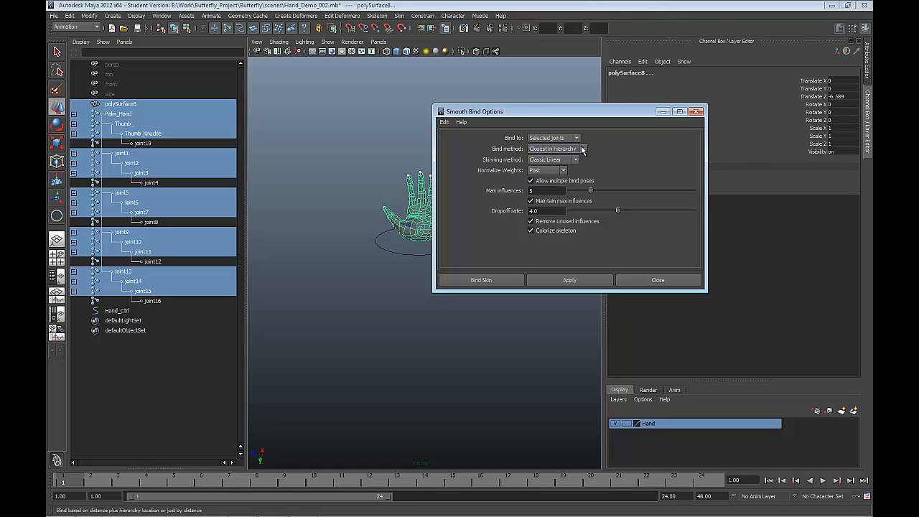
left_click(583, 150)
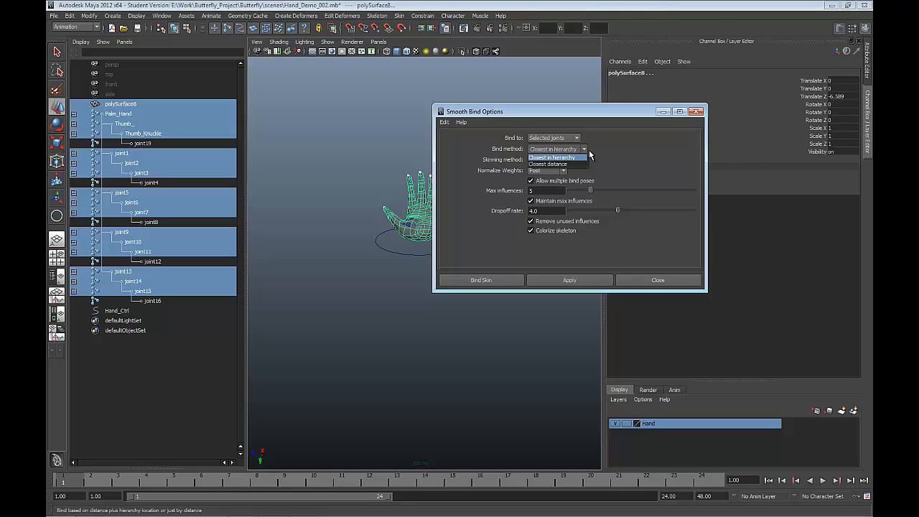
left_click(607, 152)
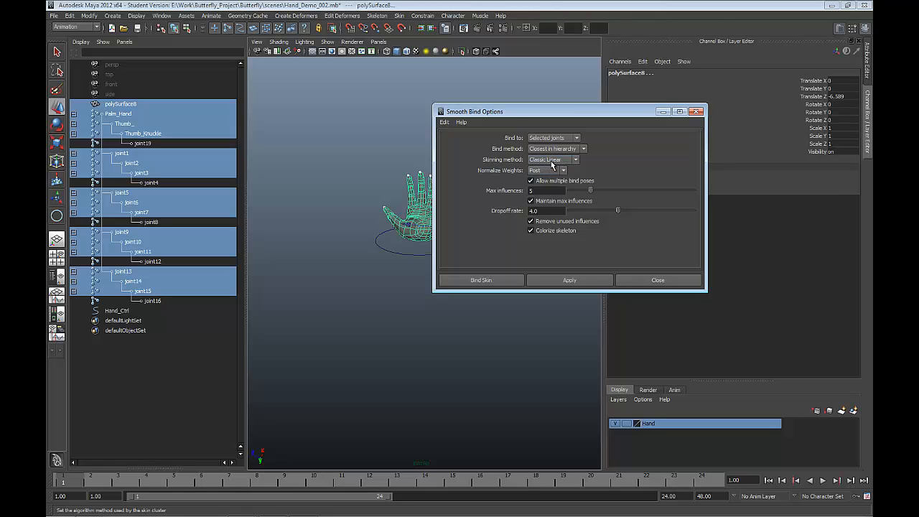
left_click(550, 160)
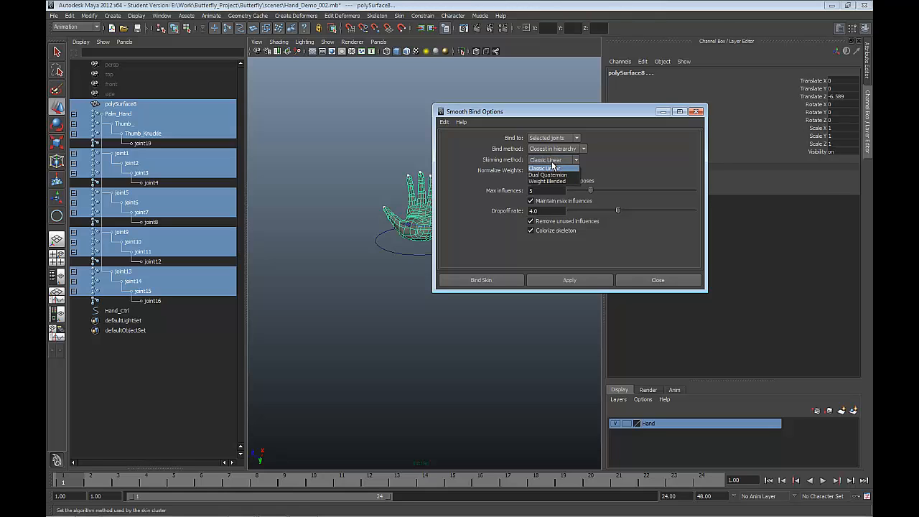
left_click(551, 169)
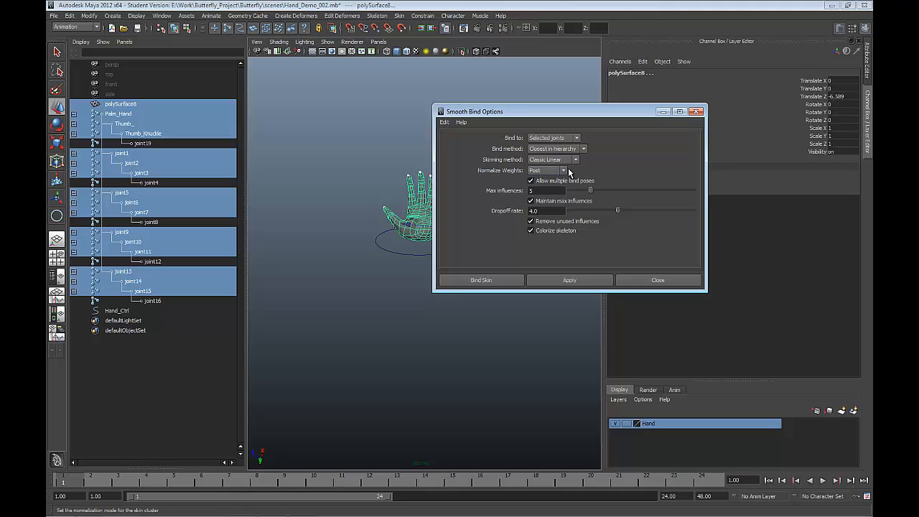
double_click(536, 190)
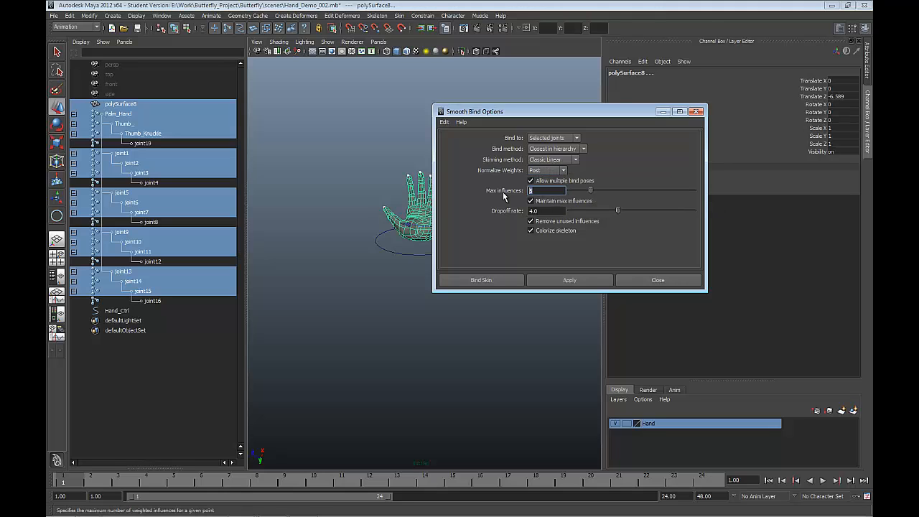
type("3")
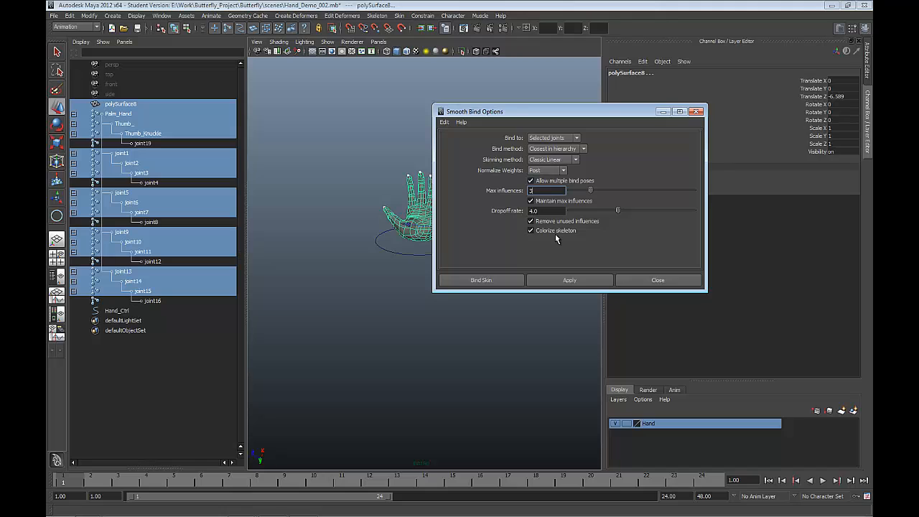
Step: Bind the hand mesh to the selected joints with the configured smooth bind settings
left_click(501, 280)
left_click_drag(471, 271, 466, 287, "alt")
scroll(468, 234, "up", 3)
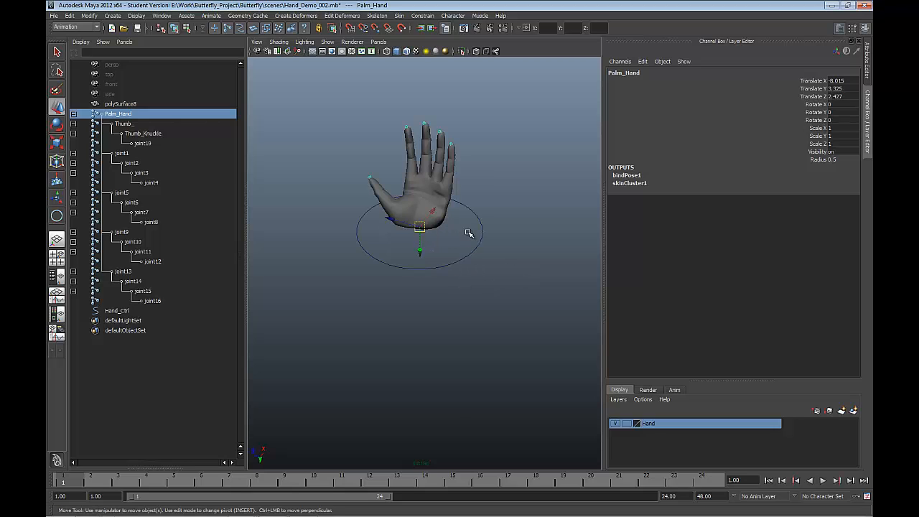
left_click_drag(467, 230, 465, 229, "alt")
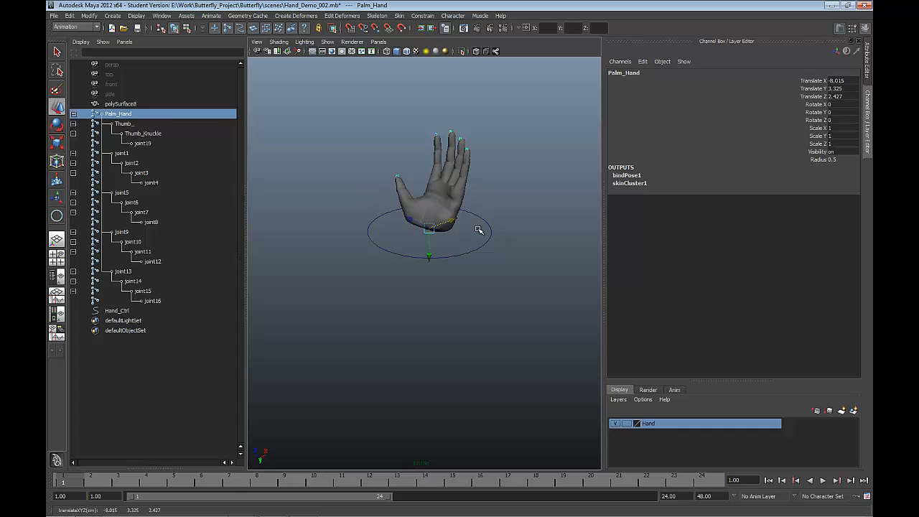
Step: Select the Hand_Ctrl circle and raise its Pinkie Knuckle attribute to 12.1 to test the skin deformation
left_click_drag(461, 248, 488, 297)
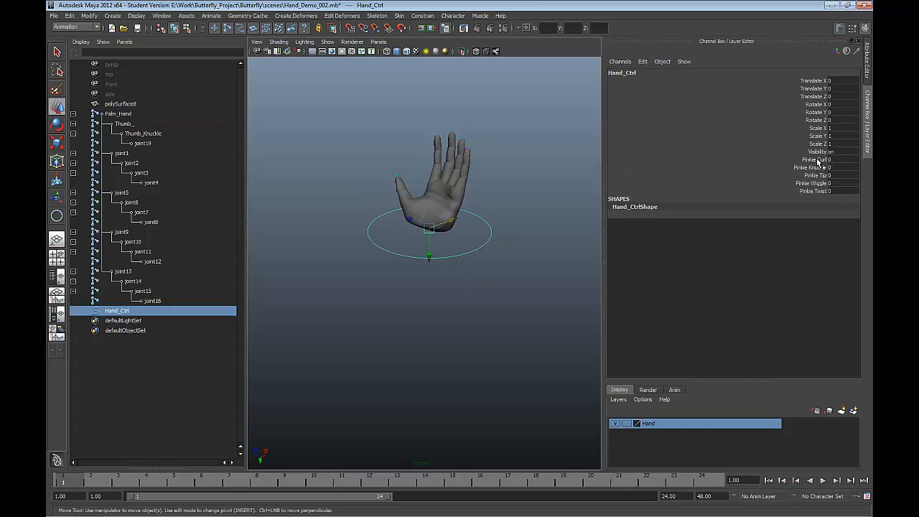
left_click_drag(817, 165, 817, 190)
left_click(812, 183)
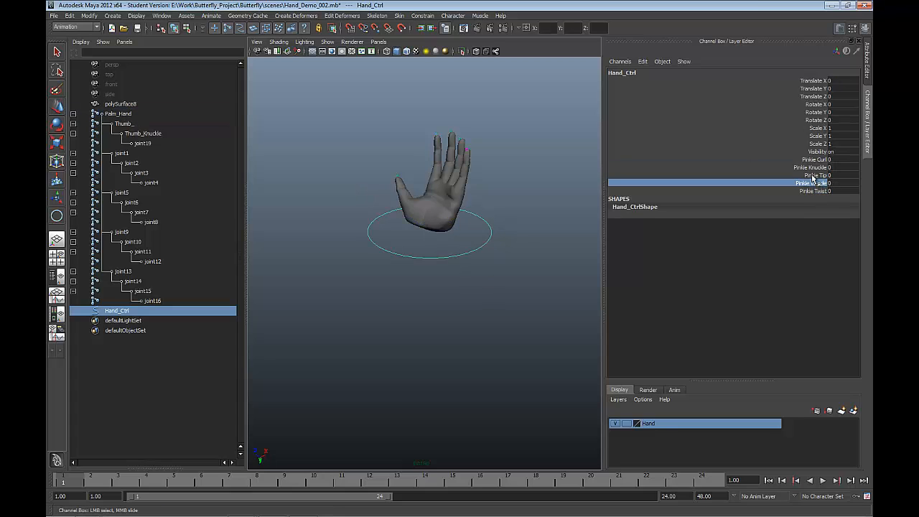
left_click(813, 175)
left_click(812, 167)
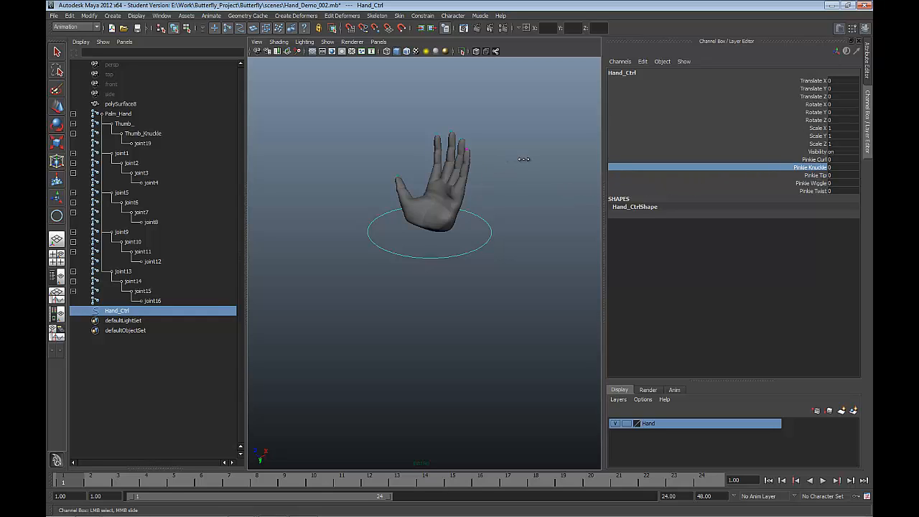
middle_click_drag(526, 145, 584, 153)
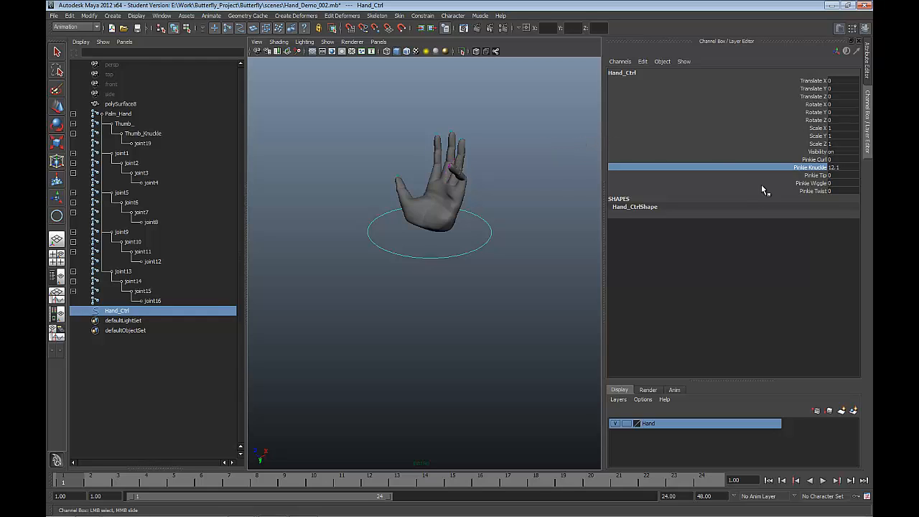
Step: Raise Pinkie Curl to 9 and inspect the bent pinkie from several angles
left_click(822, 159)
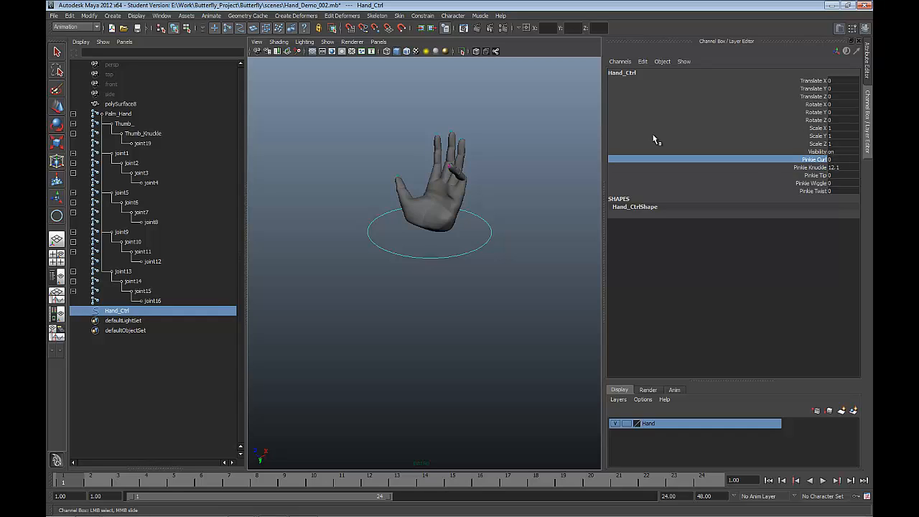
middle_click_drag(545, 125, 590, 113)
mouse_move(508, 209)
left_mouse_down("alt")
mouse_move(415, 191)
mouse_move(411, 220)
mouse_move(478, 220)
mouse_move(491, 210)
left_mouse_up("alt")
scroll(495, 211, "up", 5)
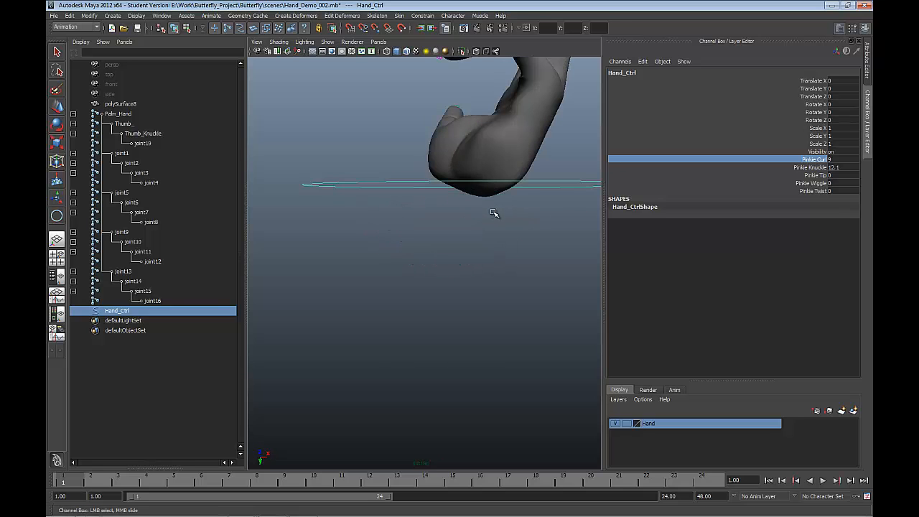
scroll(492, 212, "down", 5)
left_click_drag(493, 211, 619, 193, "alt")
Step: Test sideways pinkie motion by setting Pinkie Wiggle to 0.5 and Pinkie Twist to -7.6
left_click(809, 184)
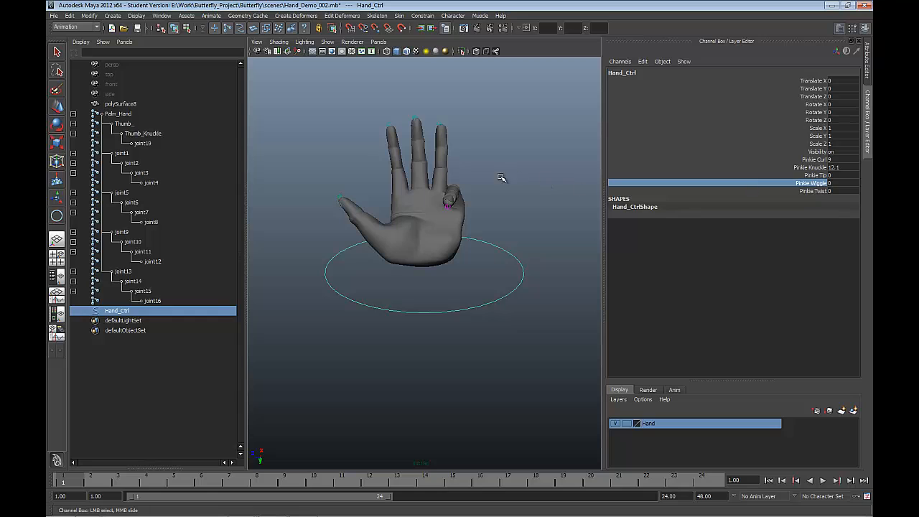
middle_click_drag(544, 152, 532, 136)
left_click(816, 191)
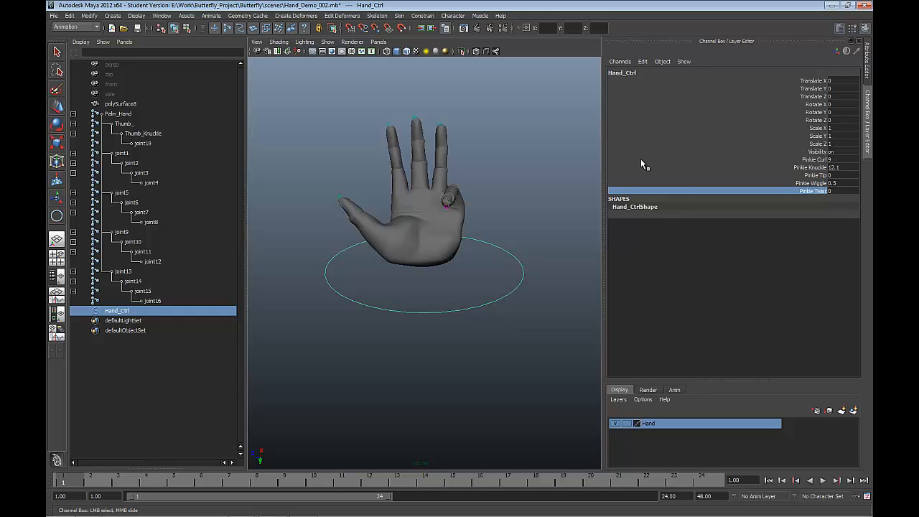
middle_click_drag(559, 134, 518, 99)
left_click_drag(581, 224, 514, 293, "alt")
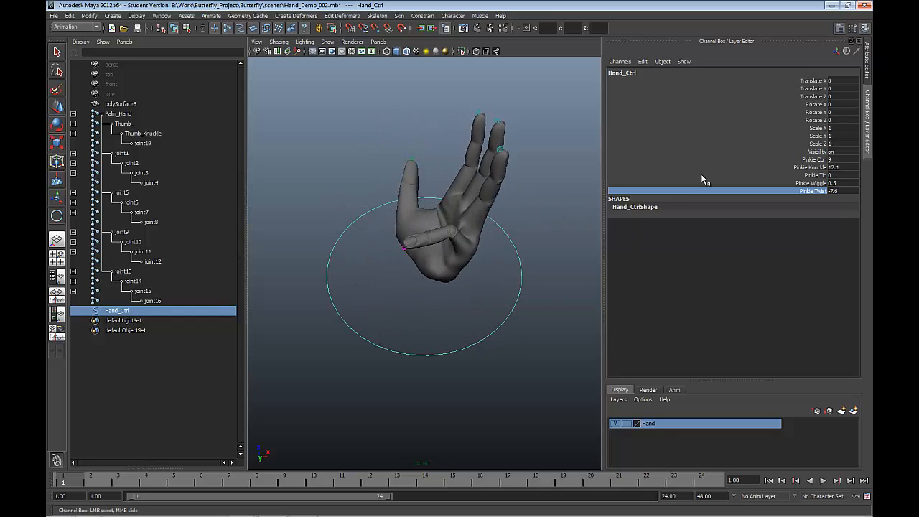
Step: Set Hand_Ctrl's Pinkie Tip to 13 to bend the end of the pinkie
left_click(816, 160)
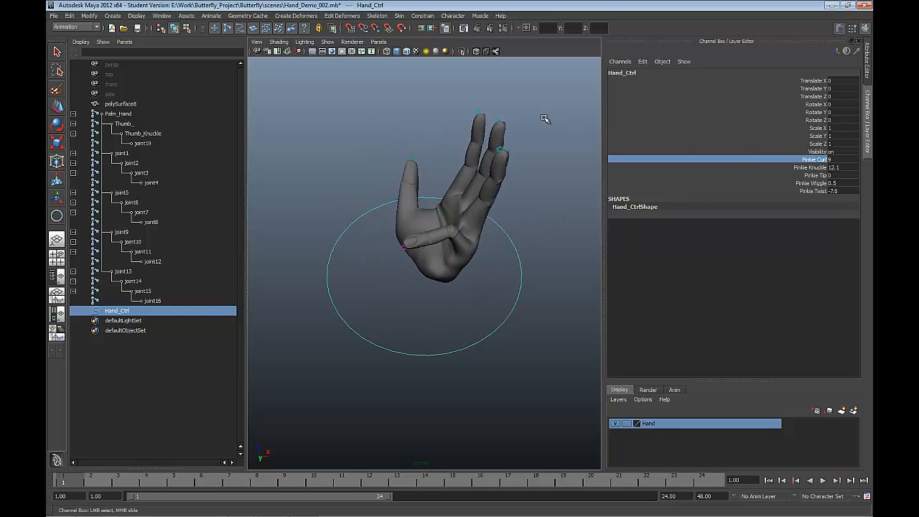
left_click(815, 175)
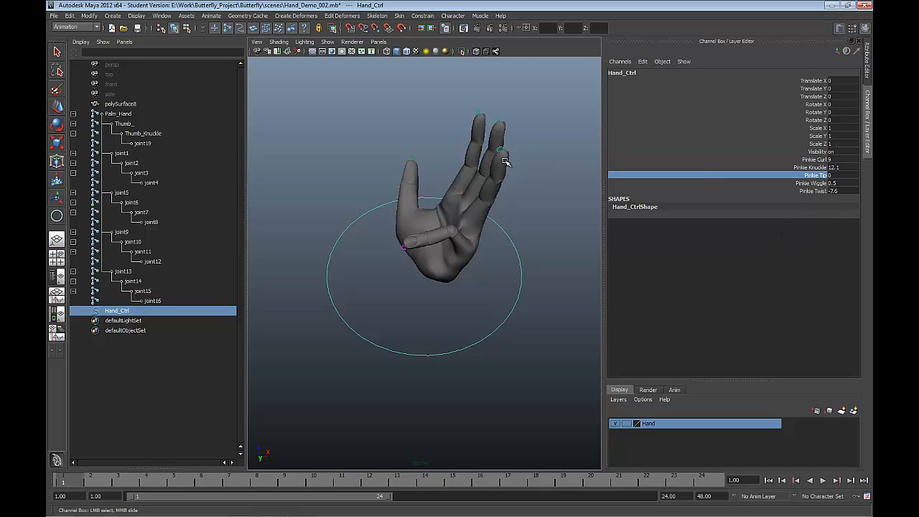
middle_click_drag(505, 162, 574, 136)
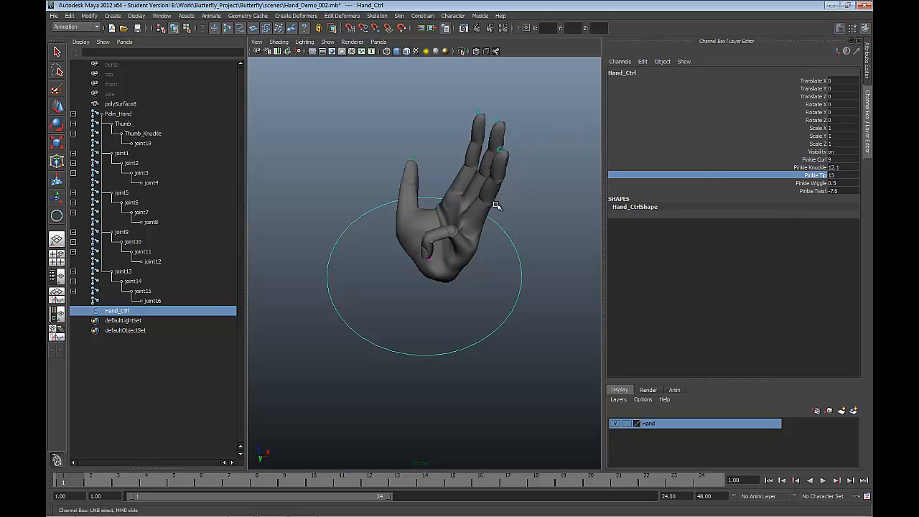
left_click_drag(495, 206, 524, 190, "alt")
Step: Adjust Pinkie Knuckle to 10.8 and Pinkie Twist to 7.6 on Hand_Ctrl
left_click_drag(809, 160, 808, 168)
left_click(808, 166)
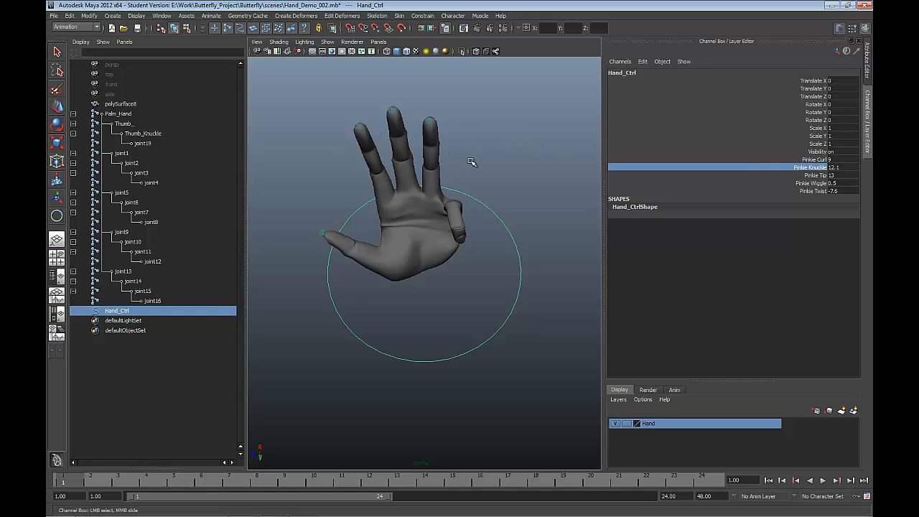
middle_click_drag(471, 162, 470, 123)
left_click(809, 191)
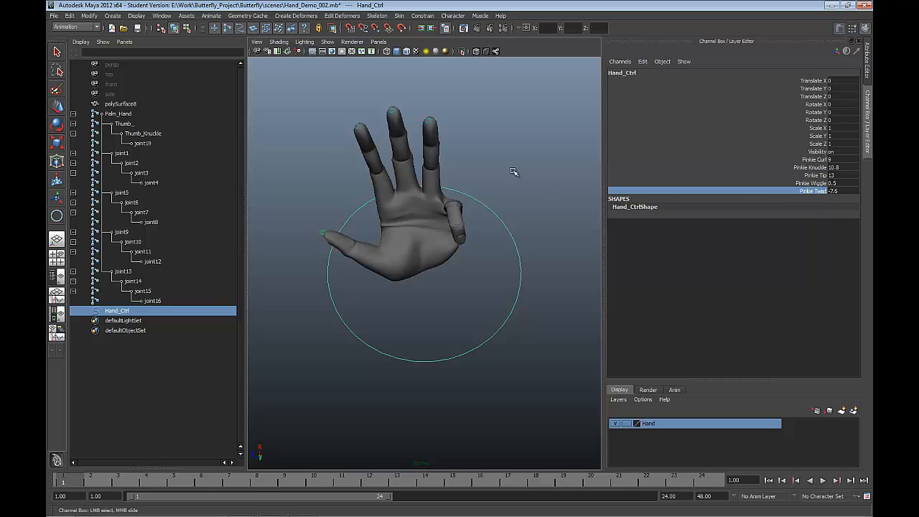
middle_click_drag(515, 173, 537, 155)
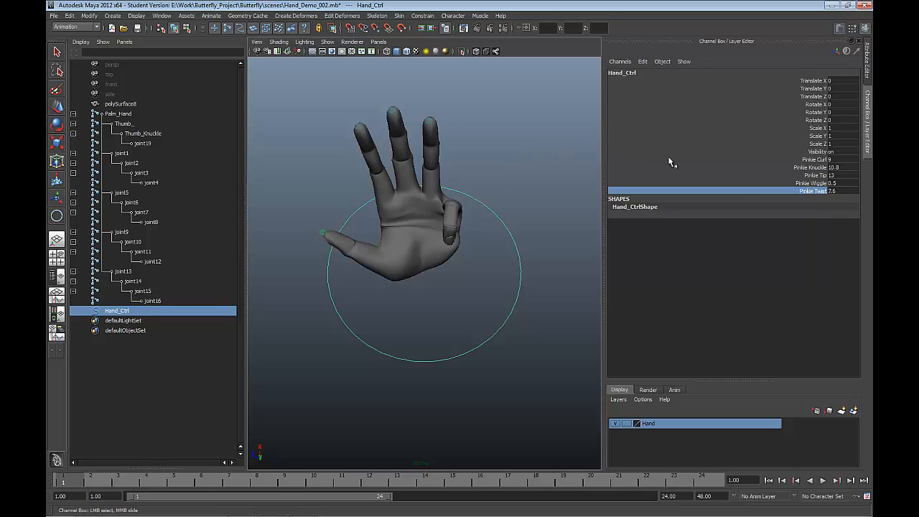
Step: Adjust Pinkie Wiggle to 0.4 and Pinkie Curl to 9.6, inspecting the pinkie's deformation up close
left_click(811, 183)
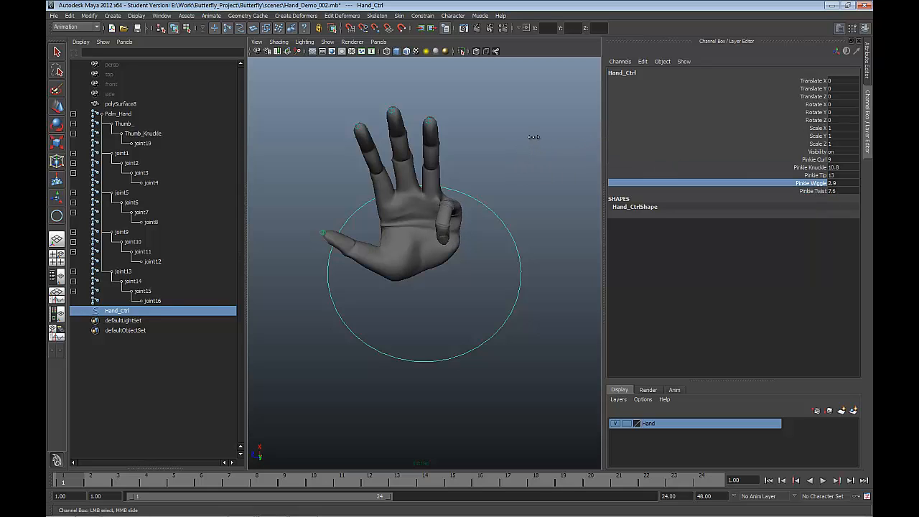
left_click(820, 159)
middle_click_drag(517, 156, 555, 169)
left_click_drag(556, 171, 489, 226, "alt")
scroll(488, 211, "up", 5)
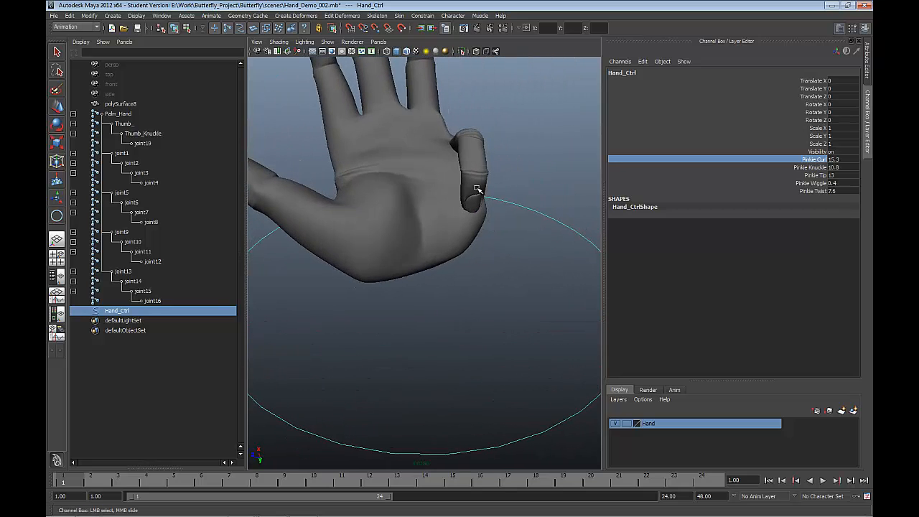
left_click_drag(473, 189, 510, 219, "alt")
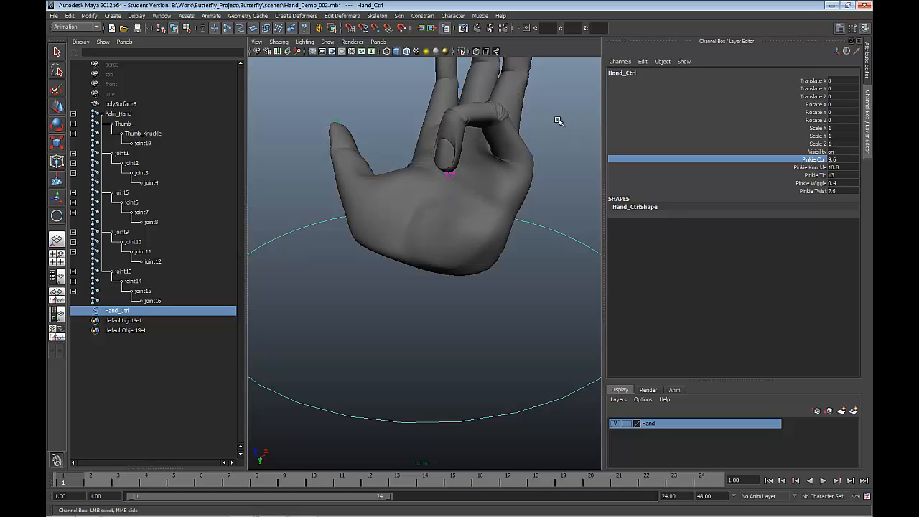
left_click_drag(556, 214, 638, 227, "alt")
left_click_drag(562, 198, 542, 232, "alt")
left_click_drag(474, 211, 443, 152, "alt")
Step: Set Hand_Ctrl's Pinkie Knuckle to 18 and examine the folded pinkie and palm from the side
left_click(811, 169)
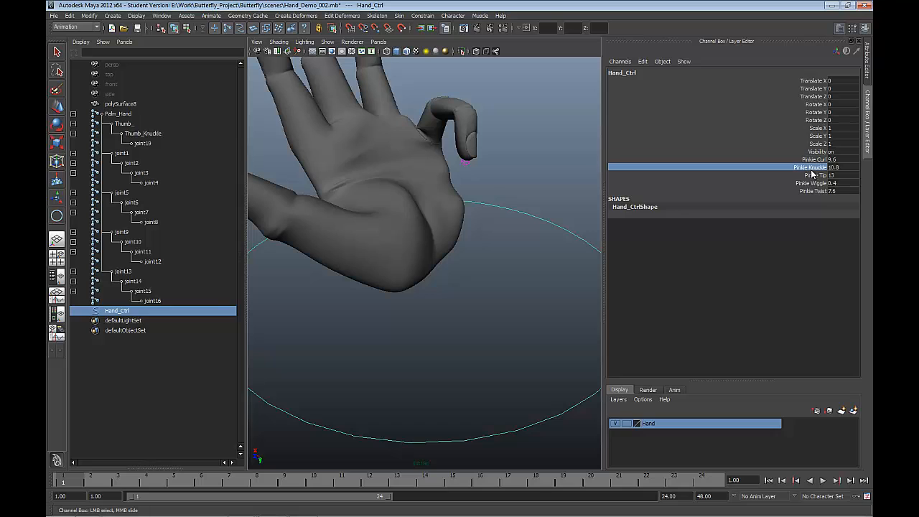
left_click(558, 121)
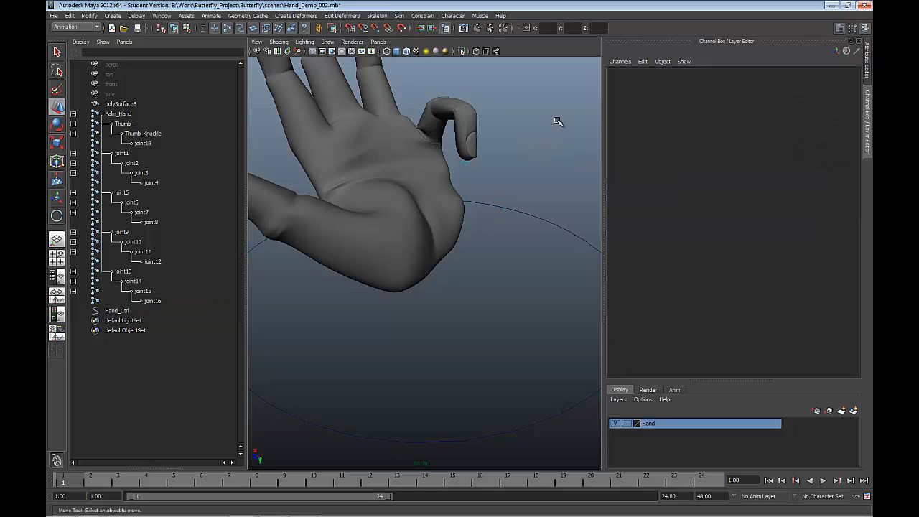
left_click(551, 231)
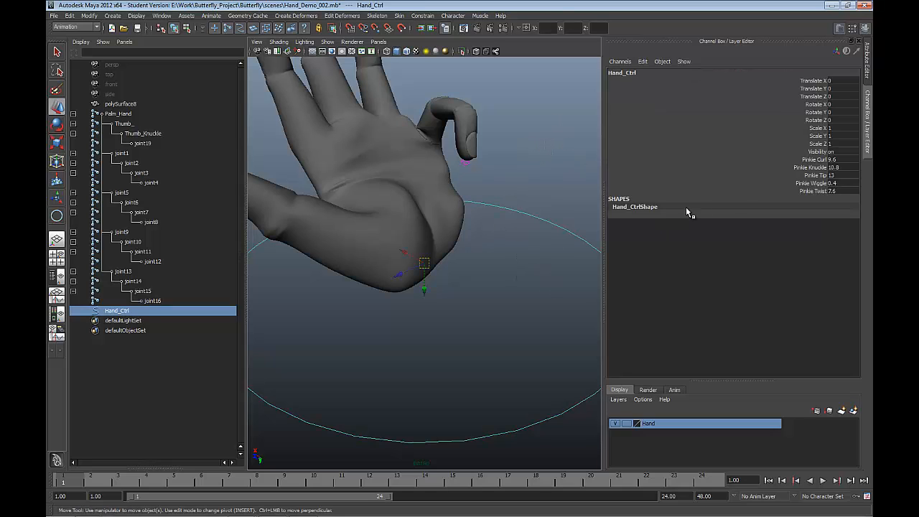
left_click(806, 169)
middle_click_drag(543, 133, 579, 113)
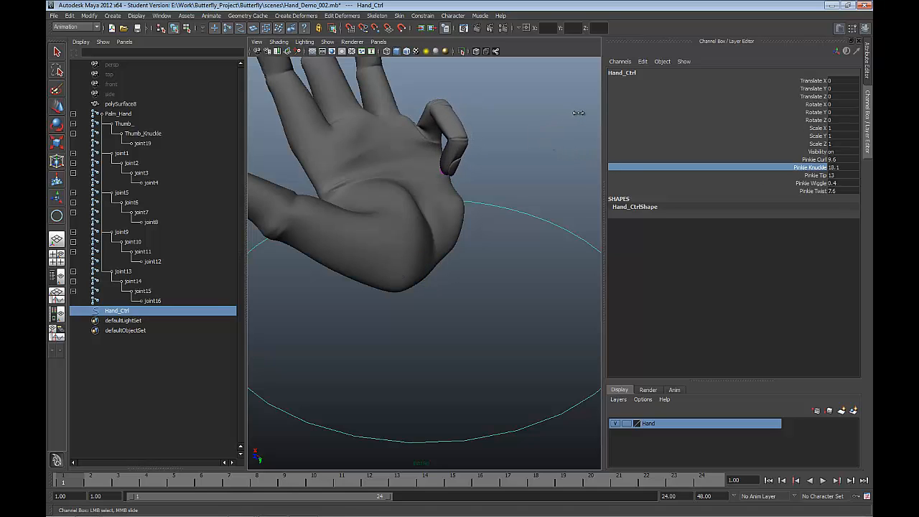
left_click_drag(527, 149, 453, 211, "alt")
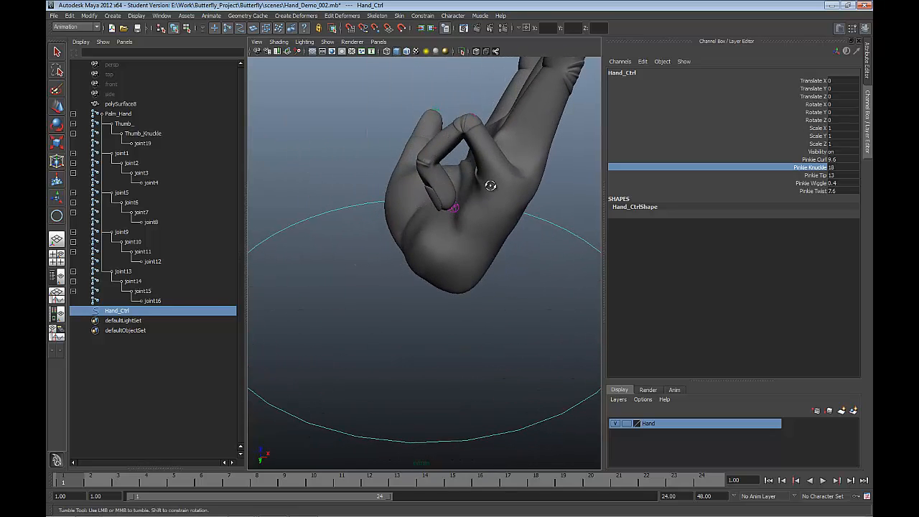
mouse_move(488, 181)
left_mouse_down("alt")
mouse_move(478, 172)
mouse_move(494, 185)
mouse_move(469, 191)
mouse_move(482, 192)
left_mouse_up("alt")
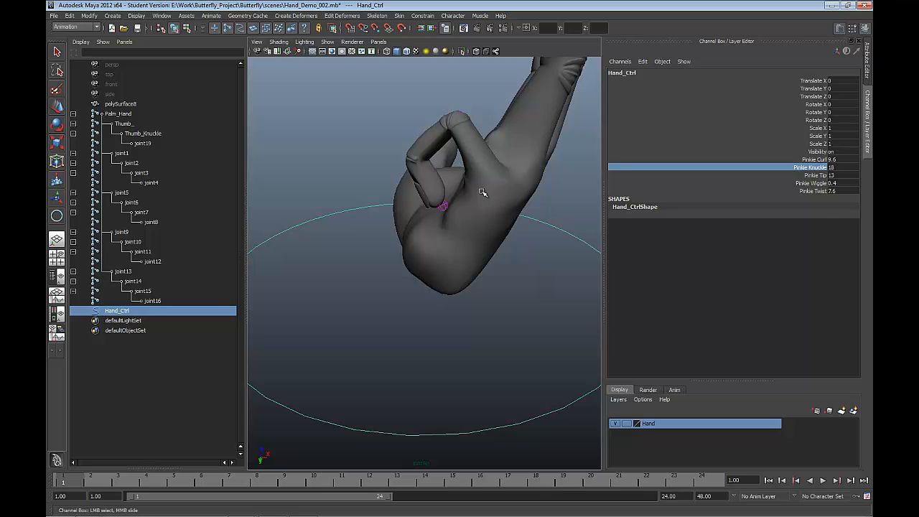
left_click_drag(482, 192, 523, 170, "alt")
Step: Select the hand mesh polySurface8, display it unsmoothed, and examine the polygons around the bent pinkie
left_click(488, 190)
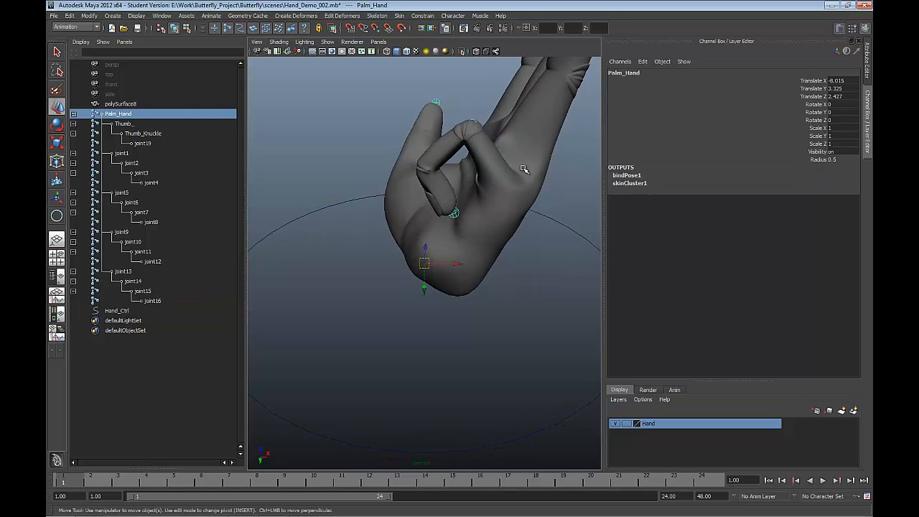
left_click(524, 171)
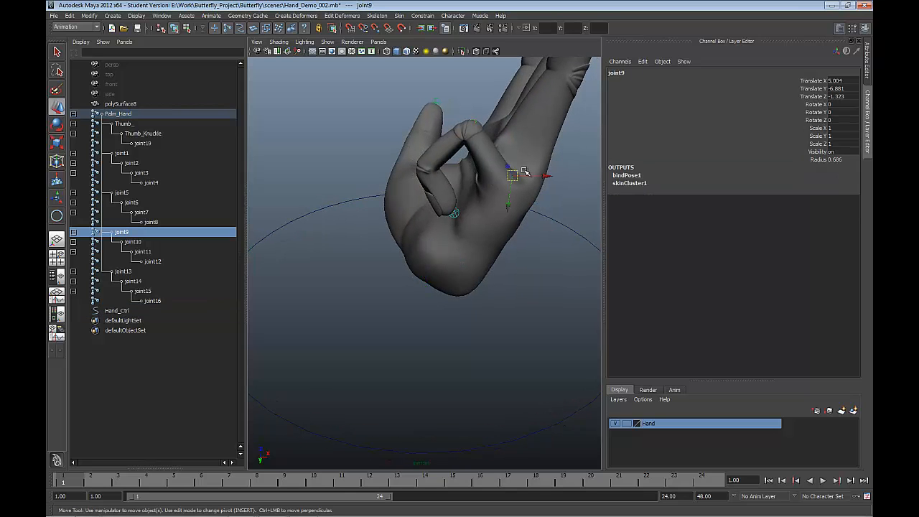
left_click(514, 132)
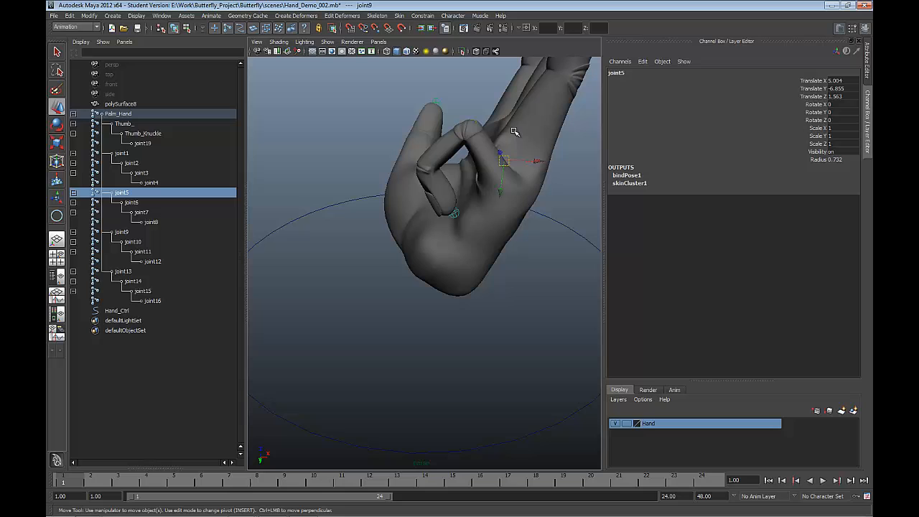
left_click(550, 151)
left_click_drag(550, 149, 500, 150, "alt")
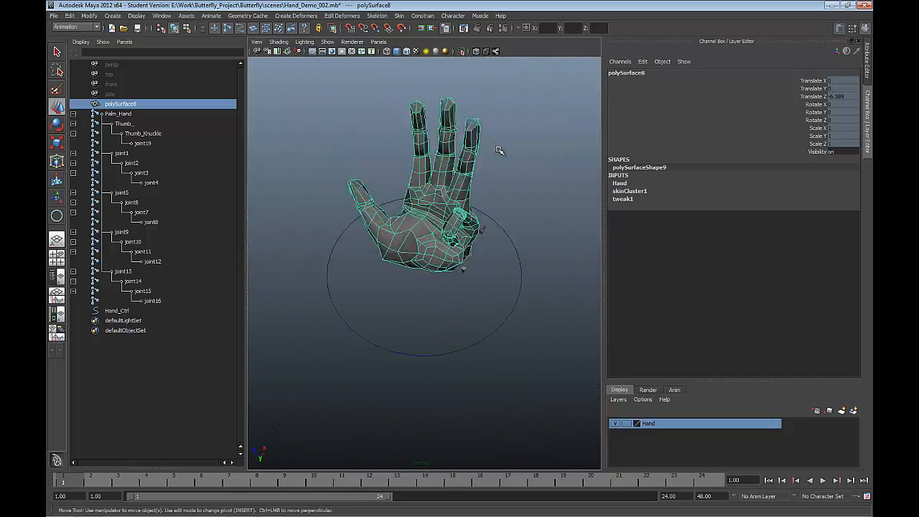
scroll(499, 149, "down", 4)
scroll(462, 72, "up", 8)
left_click_drag(466, 86, 415, 73, "alt")
left_click_drag(457, 129, 522, 149, "alt")
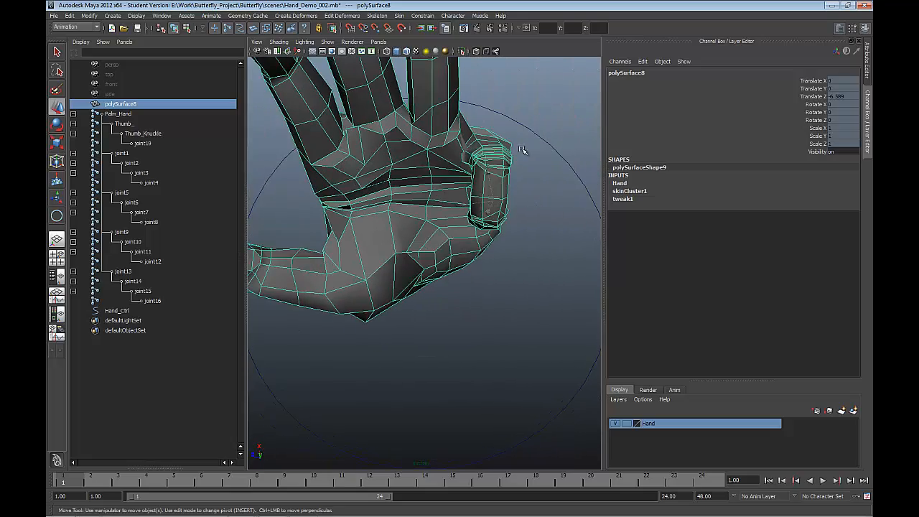
Step: Reselect Hand_Ctrl and lower Pinkie Curl to 5.6 to check how the unsmoothed mesh deforms
left_click(566, 147)
left_click(813, 160)
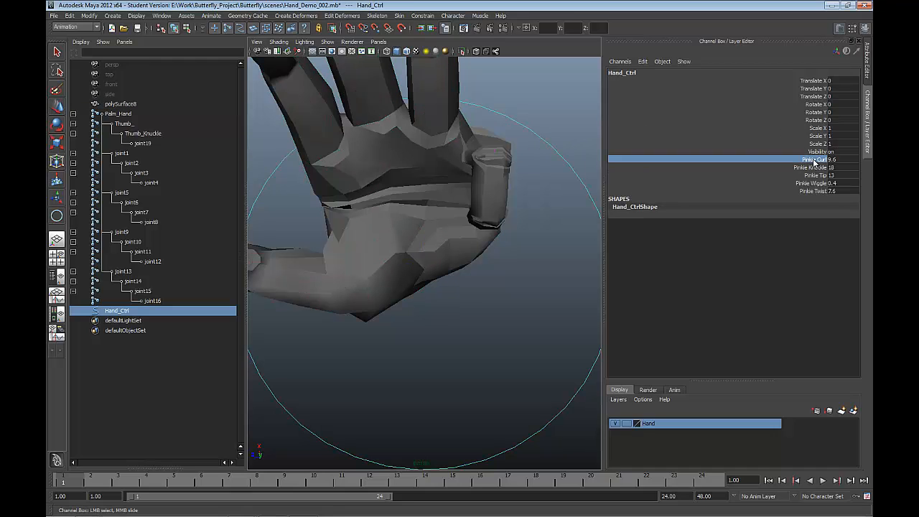
key("w")
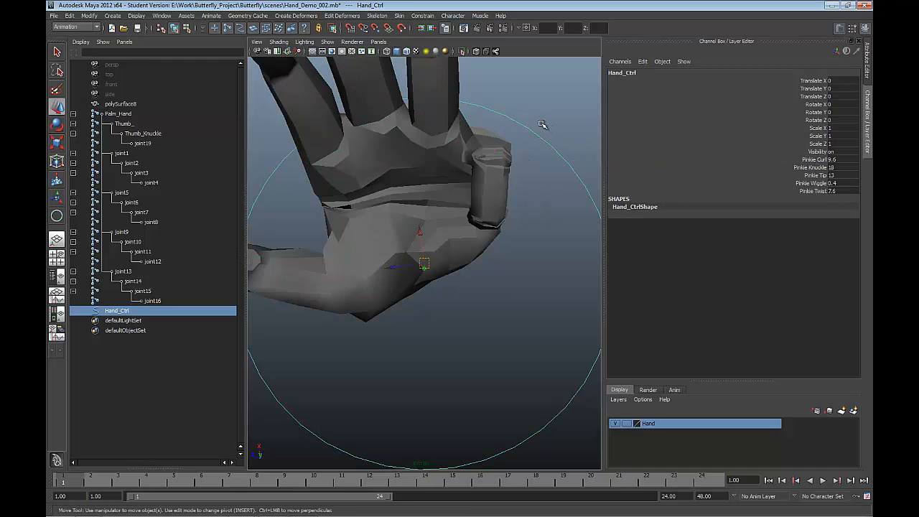
left_click(810, 160)
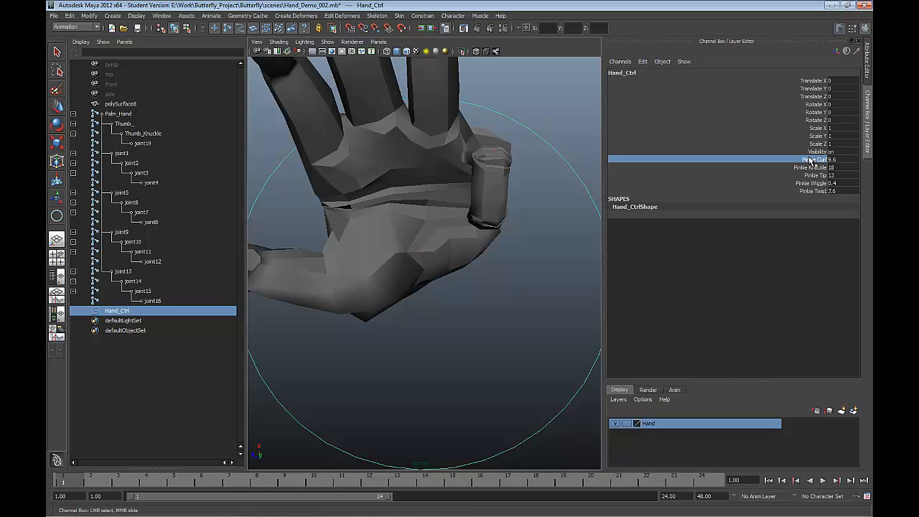
middle_click_drag(550, 117, 531, 117)
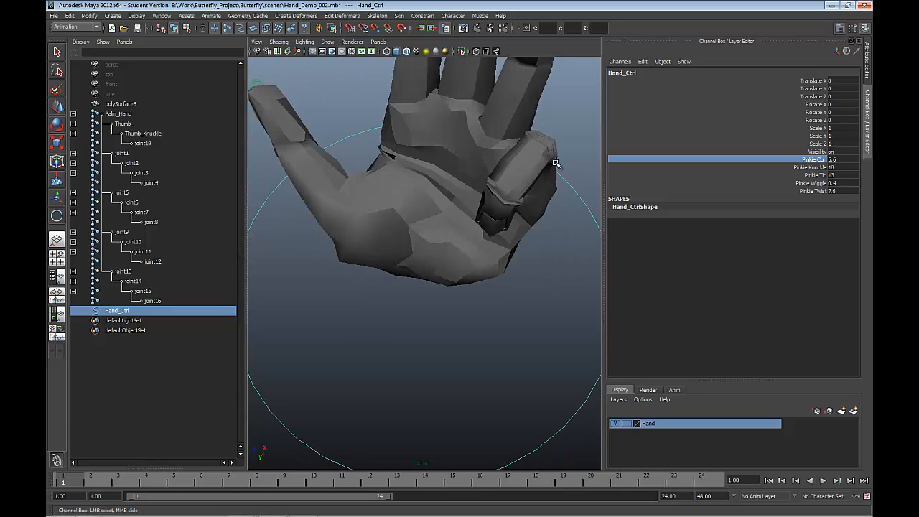